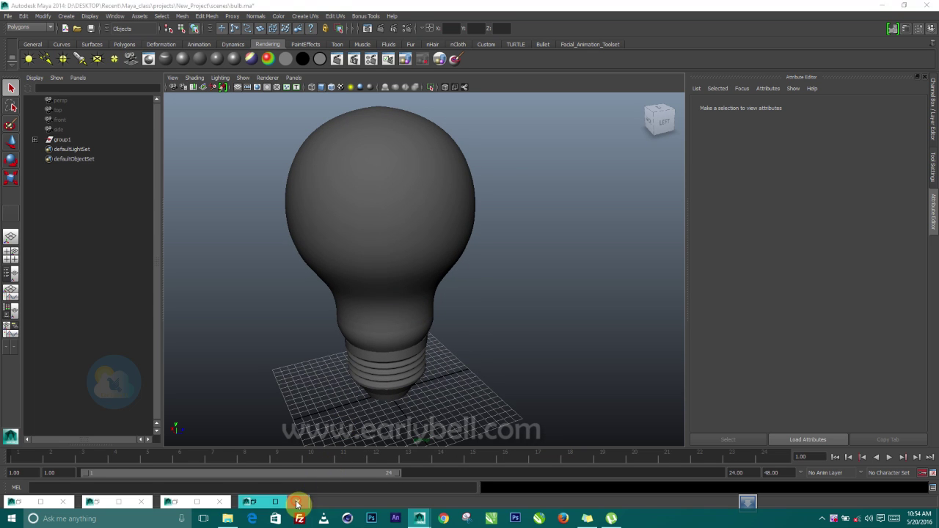
# Close the two leftover minimized windows at the bottom of the screen
pyautogui.click(297, 502)
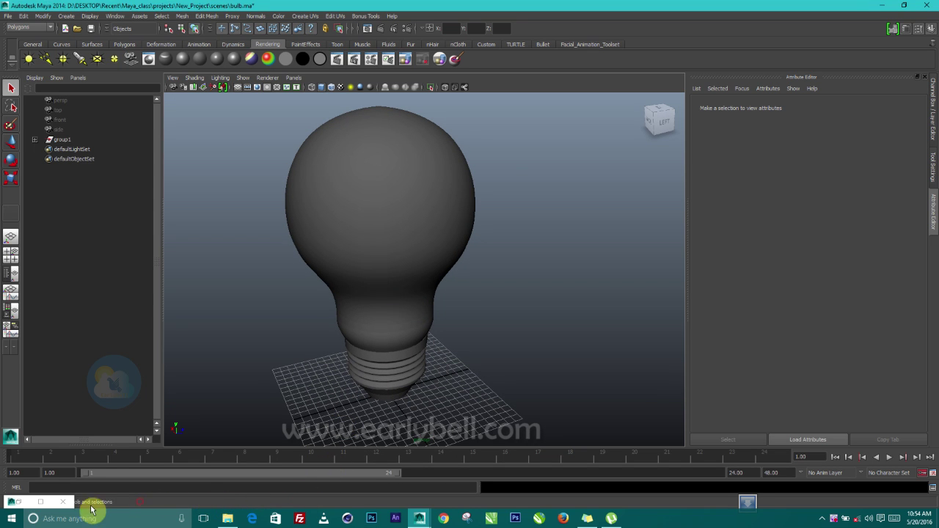
pyautogui.click(64, 503)
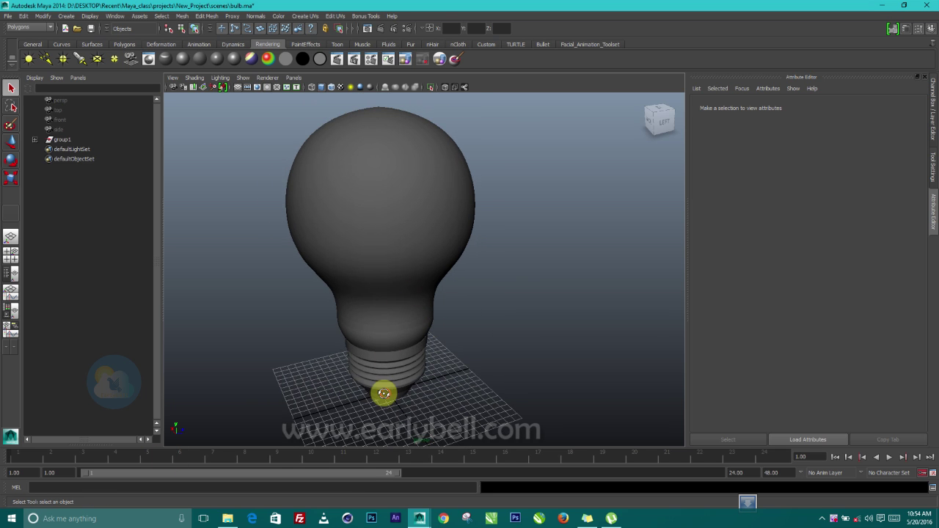
pyautogui.scroll(-5, 383, 394)
pyautogui.keyDown('alt'); pyautogui.moveTo(371, 346); pyautogui.dragTo(456, 297); pyautogui.keyUp('alt')
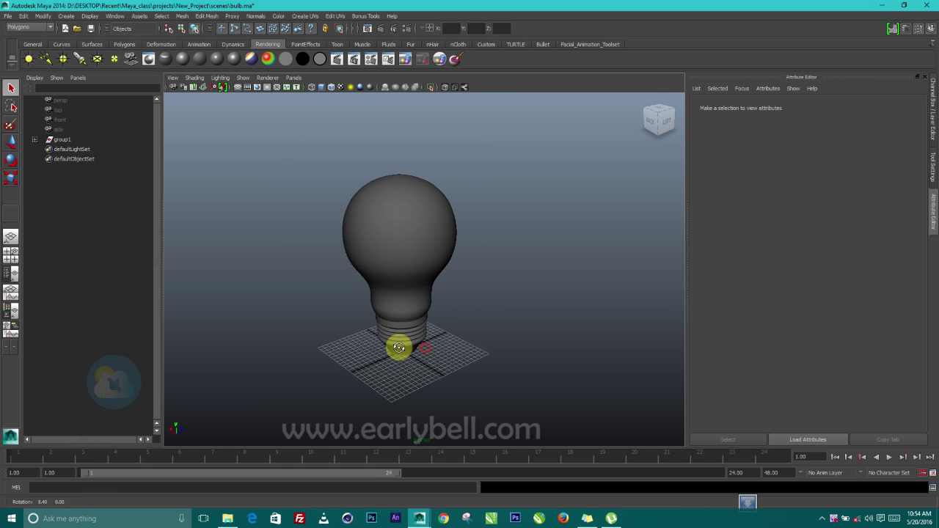
pyautogui.scroll(-3, 415, 313)
pyautogui.scroll(3, 419, 308)
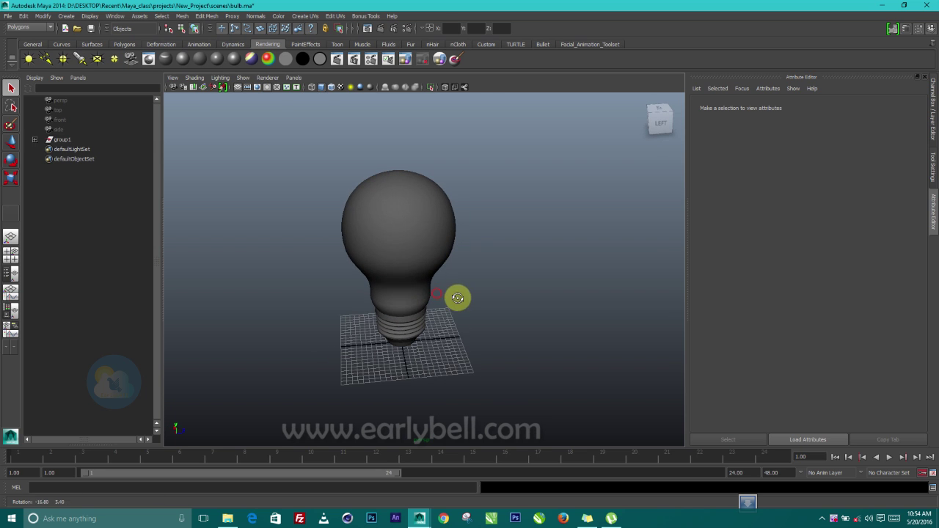
# Create a new polygon plane beneath the bulb from the Polygons shelf
pyautogui.click(119, 46)
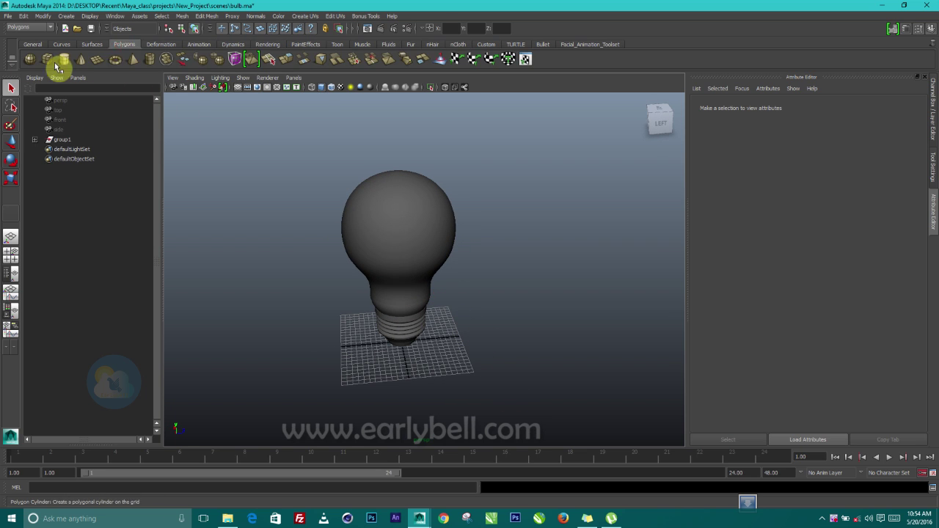
pyautogui.click(380, 354)
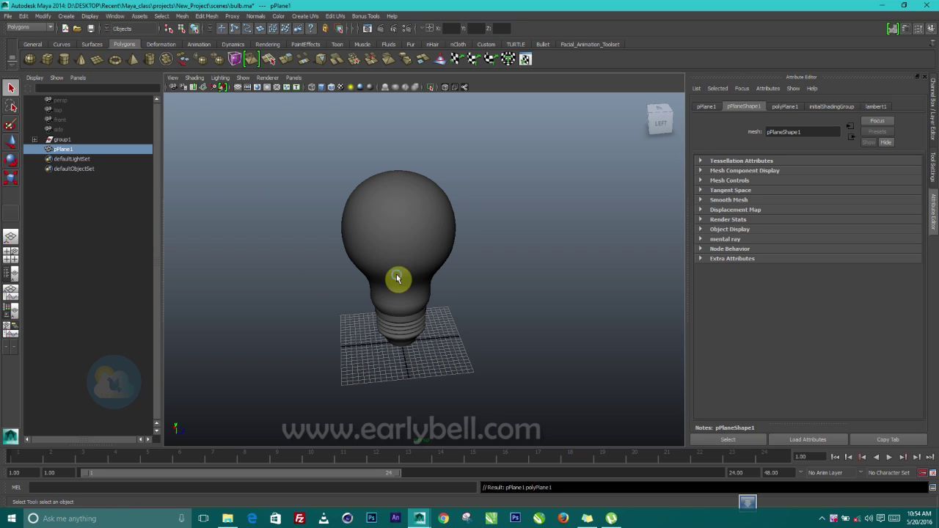
pyautogui.scroll(2, 404, 323)
pyautogui.moveTo(384, 356)
pyautogui.keyDown('alt'); pyautogui.mouseDown()
pyautogui.moveTo(389, 367)
pyautogui.moveTo(370, 356)
pyautogui.mouseUp(); pyautogui.keyUp('alt')
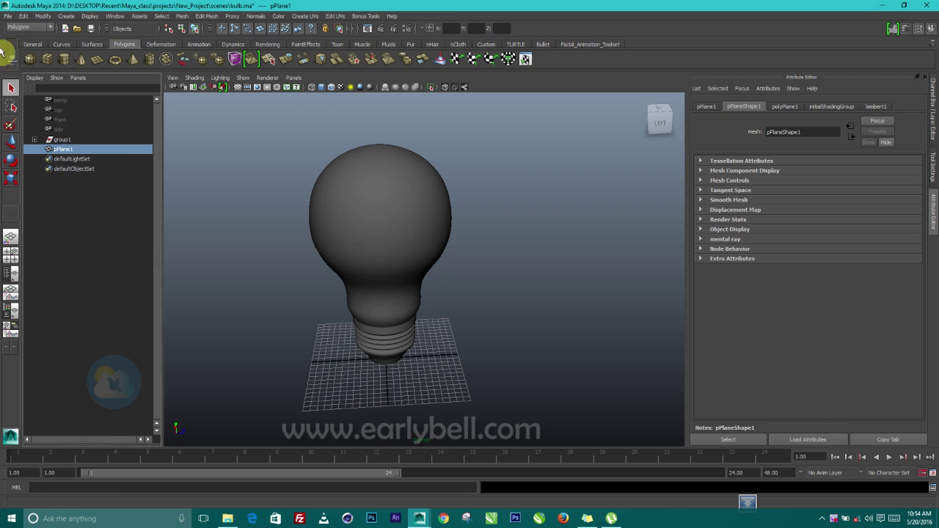
# Scale pPlane1 up uniformly into a huge floor under the bulb
pyautogui.click(16, 175)
pyautogui.moveTo(395, 361); pyautogui.dragTo(887, 357)
pyautogui.scroll(-5, 622, 388)
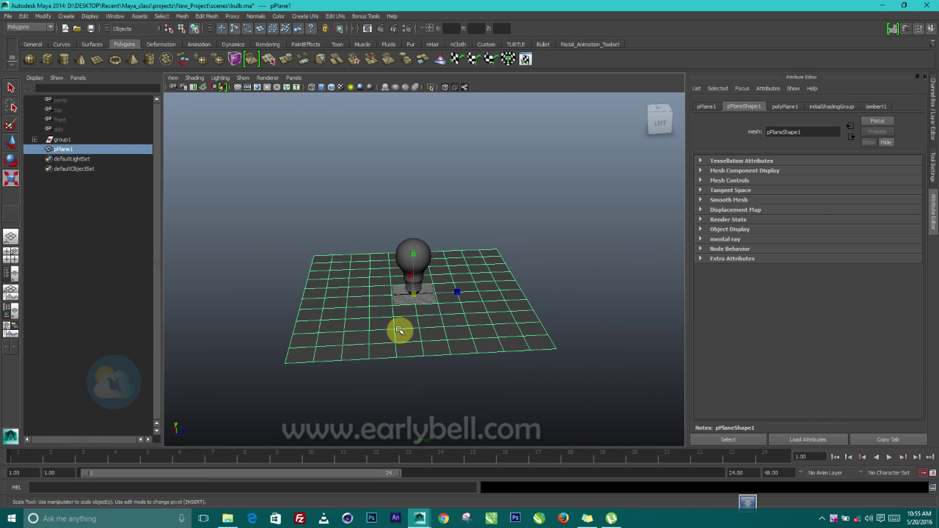
pyautogui.moveTo(415, 295); pyautogui.dragTo(499, 303)
pyautogui.moveTo(411, 294)
pyautogui.mouseDown()
pyautogui.moveTo(551, 310)
pyautogui.moveTo(415, 295)
pyautogui.mouseUp()
pyautogui.moveTo(516, 308); pyautogui.dragTo(369, 294)
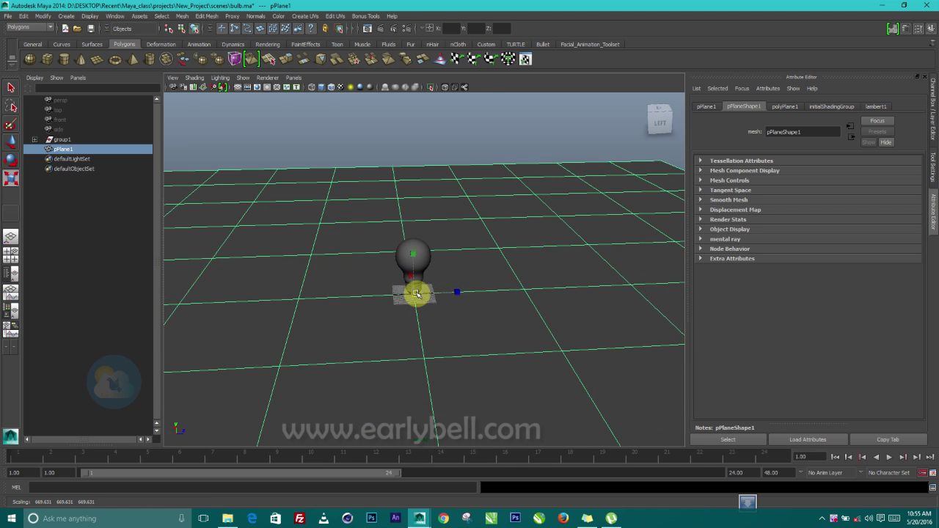
pyautogui.keyDown('alt'); pyautogui.moveTo(440, 245); pyautogui.dragTo(541, 398, button='right'); pyautogui.keyUp('alt')
pyautogui.keyDown('alt'); pyautogui.moveTo(540, 398); pyautogui.dragTo(454, 249); pyautogui.keyUp('alt')
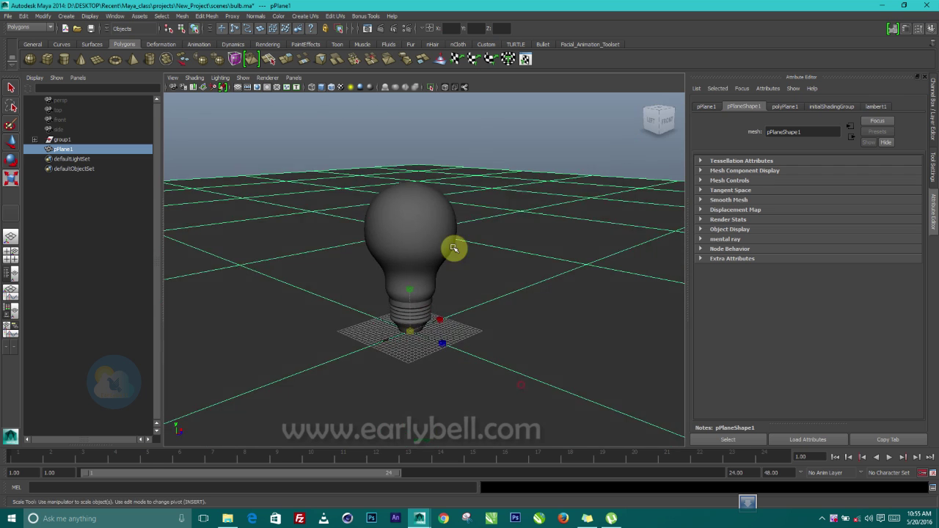
pyautogui.keyDown('alt'); pyautogui.moveTo(454, 248); pyautogui.dragTo(415, 360, button='right'); pyautogui.keyUp('alt')
pyautogui.keyDown('alt'); pyautogui.moveTo(416, 360); pyautogui.dragTo(505, 364); pyautogui.keyUp('alt')
pyautogui.keyDown('alt'); pyautogui.moveTo(438, 373); pyautogui.dragTo(398, 331, button='right'); pyautogui.keyUp('alt')
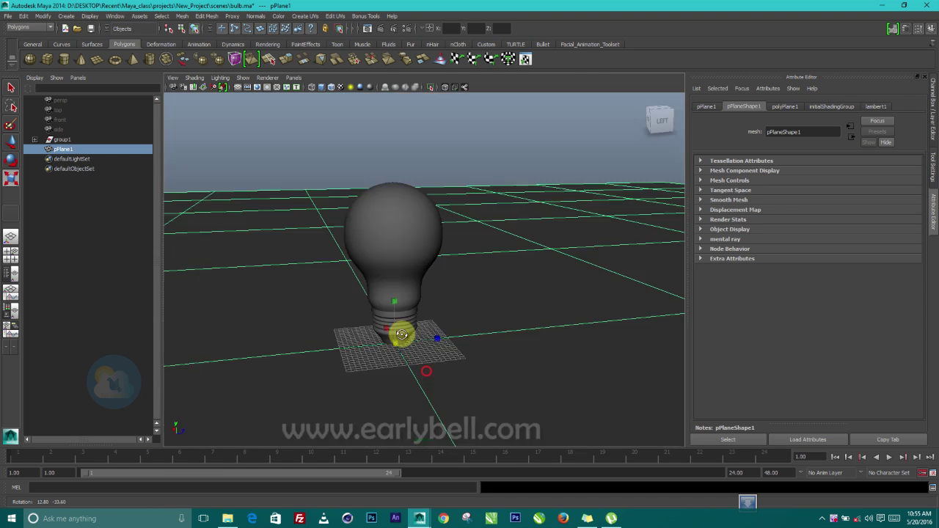
pyautogui.keyDown('alt'); pyautogui.moveTo(398, 331); pyautogui.dragTo(383, 240); pyautogui.keyUp('alt')
# Deselect the plane, frame the bulb closely, and select its glass
pyautogui.click(347, 171)
pyautogui.keyDown('alt'); pyautogui.moveTo(356, 184); pyautogui.dragTo(384, 260); pyautogui.keyUp('alt')
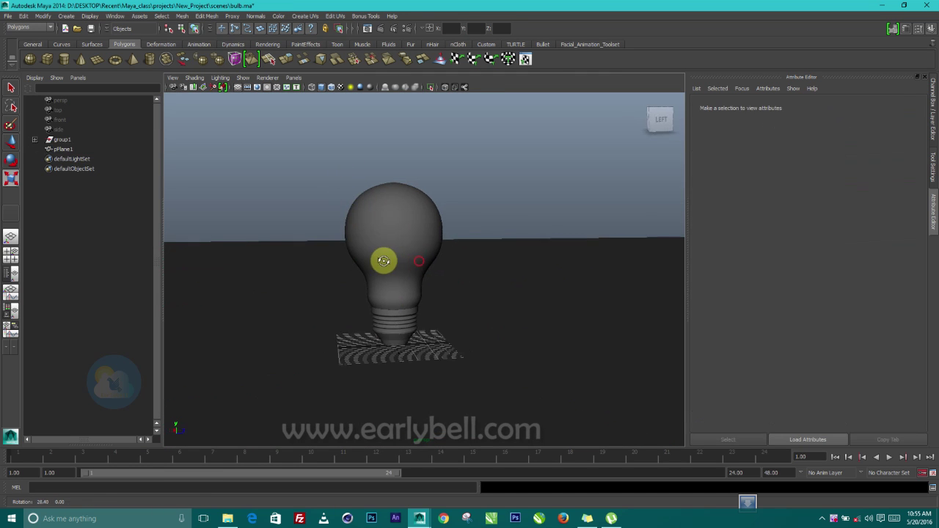
pyautogui.keyDown('alt'); pyautogui.moveTo(383, 260); pyautogui.dragTo(427, 349, button='right'); pyautogui.keyUp('alt')
pyautogui.keyDown('alt'); pyautogui.moveTo(427, 350); pyautogui.dragTo(417, 318); pyautogui.keyUp('alt')
pyautogui.keyDown('alt'); pyautogui.moveTo(417, 318); pyautogui.dragTo(394, 257, button='right'); pyautogui.keyUp('alt')
pyautogui.click(394, 382)
pyautogui.click(393, 257)
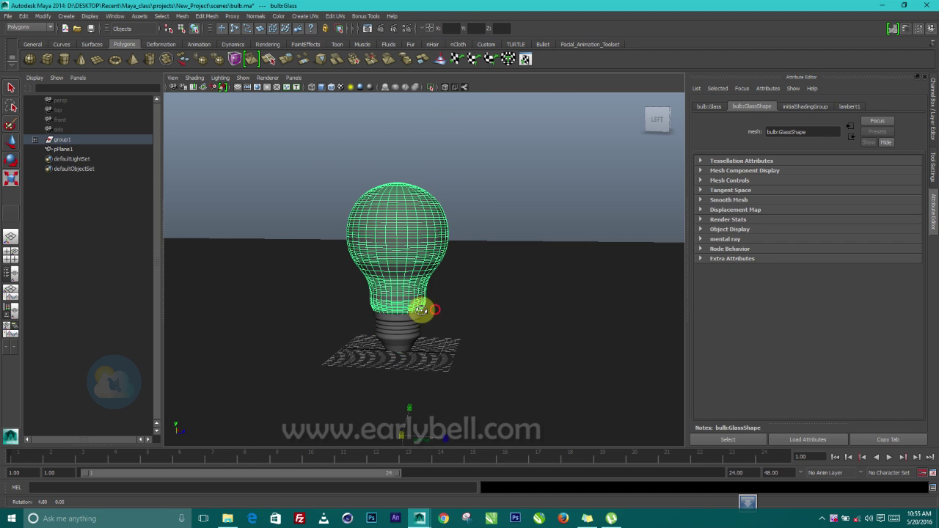
pyautogui.keyDown('alt'); pyautogui.moveTo(419, 310); pyautogui.dragTo(469, 264); pyautogui.keyUp('alt')
pyautogui.keyDown('alt'); pyautogui.moveTo(470, 264); pyautogui.dragTo(465, 330, button='right'); pyautogui.keyUp('alt')
pyautogui.keyDown('alt'); pyautogui.moveTo(465, 330); pyautogui.dragTo(460, 325); pyautogui.keyUp('alt')
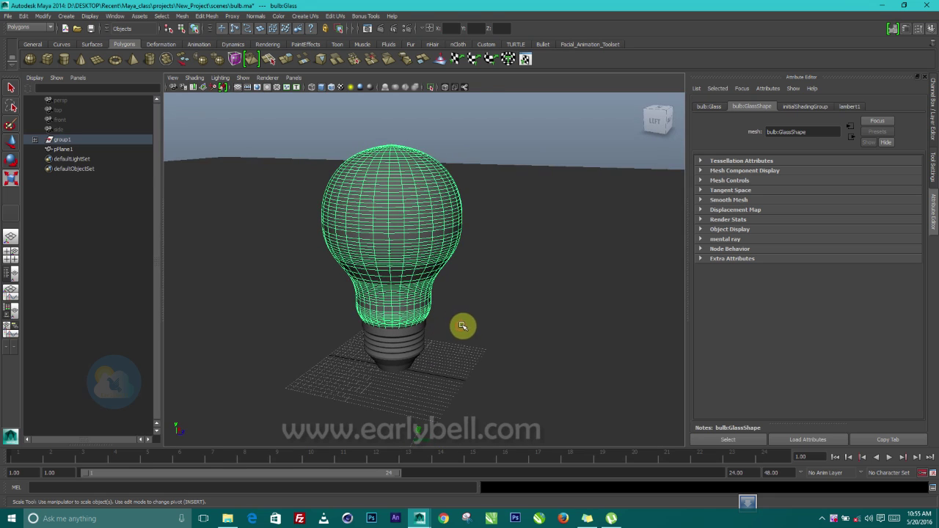
# Assign a new Blinn material to the bulb glass with white specular colour
pyautogui.click(267, 44)
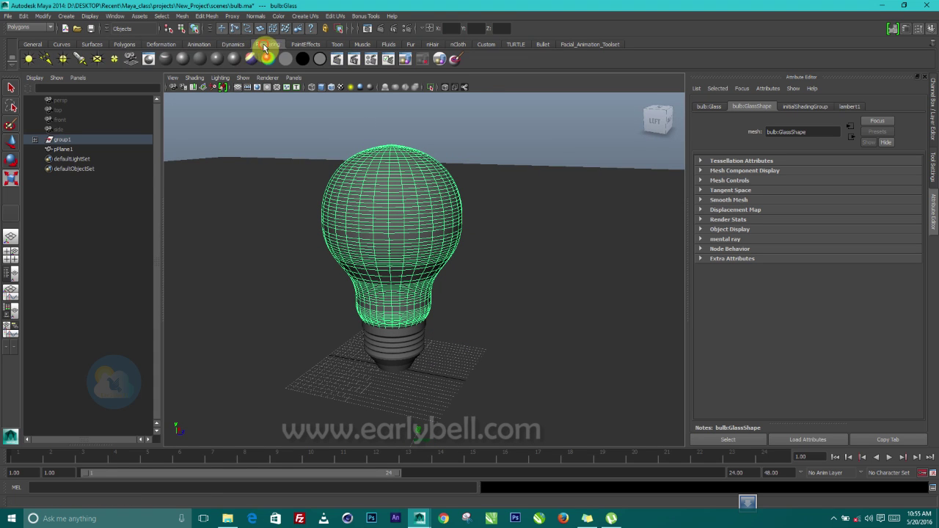
pyautogui.click(217, 58)
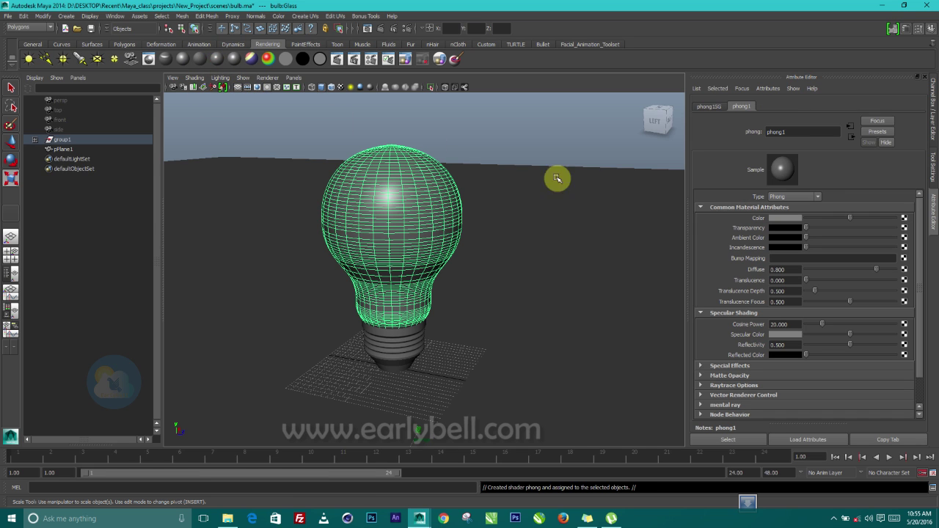
pyautogui.click(183, 64)
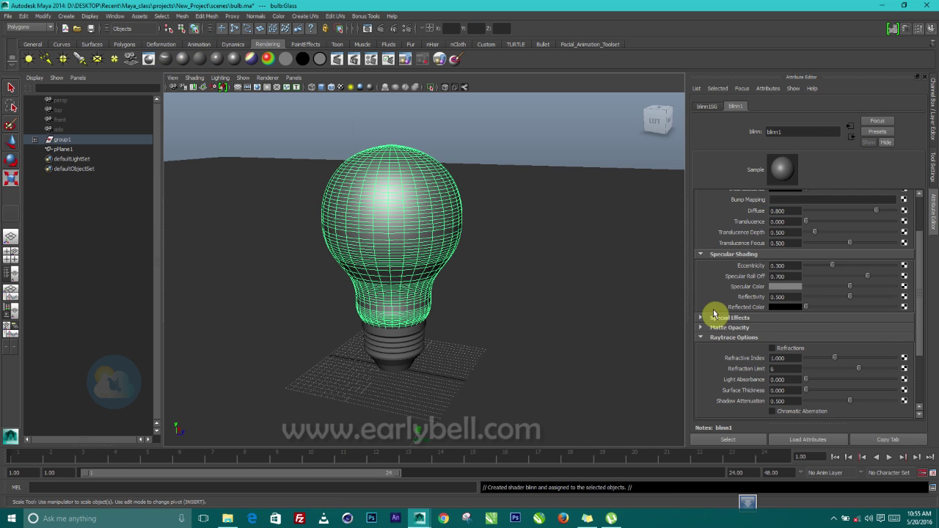
pyautogui.moveTo(850, 288); pyautogui.dragTo(935, 281)
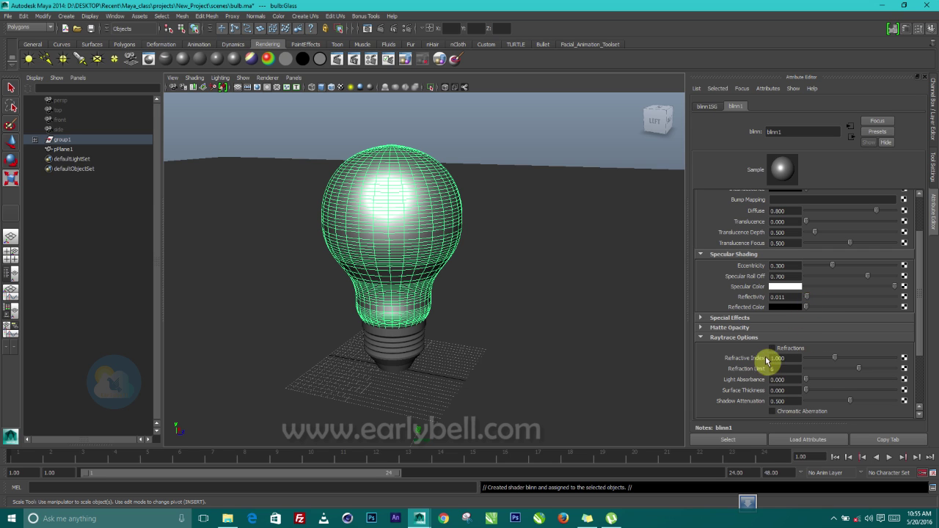
# Make the Blinn glass nearly fully transparent with a light grey colour
pyautogui.scroll(2, 795, 281)
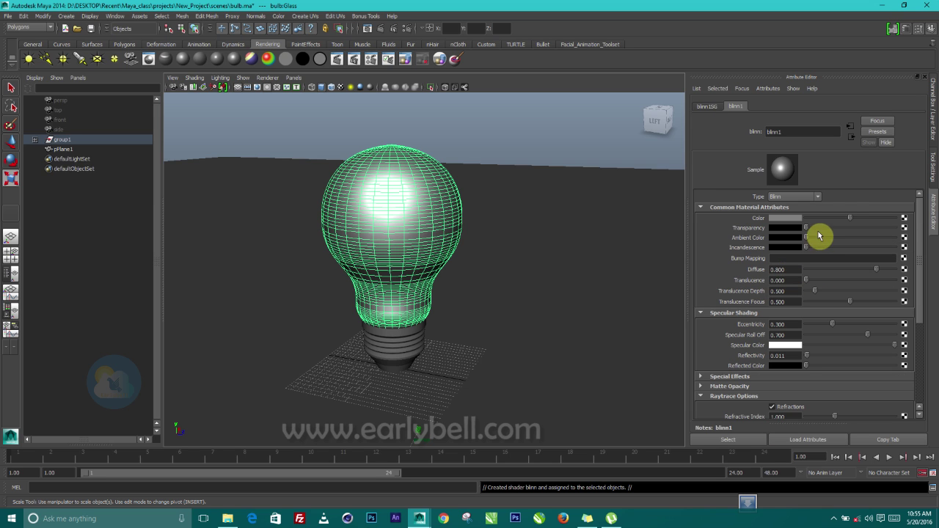
pyautogui.moveTo(847, 219); pyautogui.dragTo(708, 243)
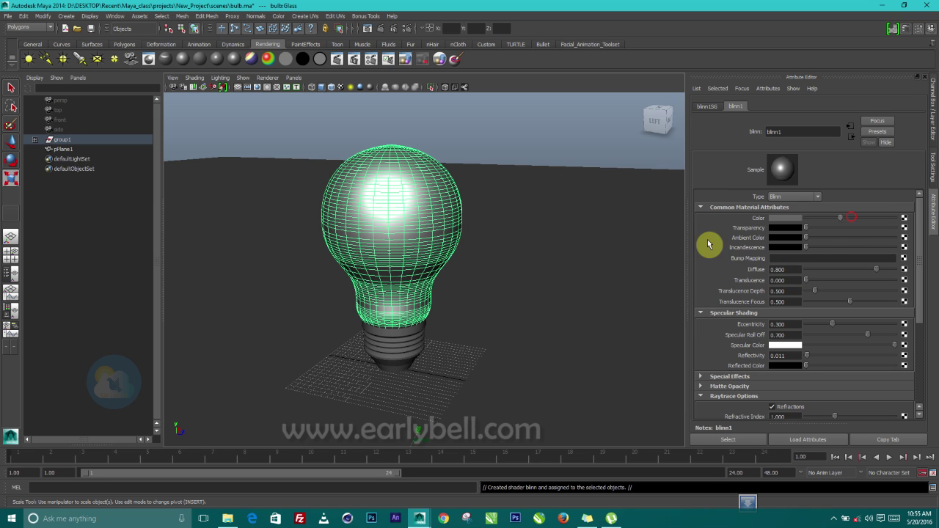
pyautogui.moveTo(808, 230); pyautogui.dragTo(877, 228)
pyautogui.click(812, 217)
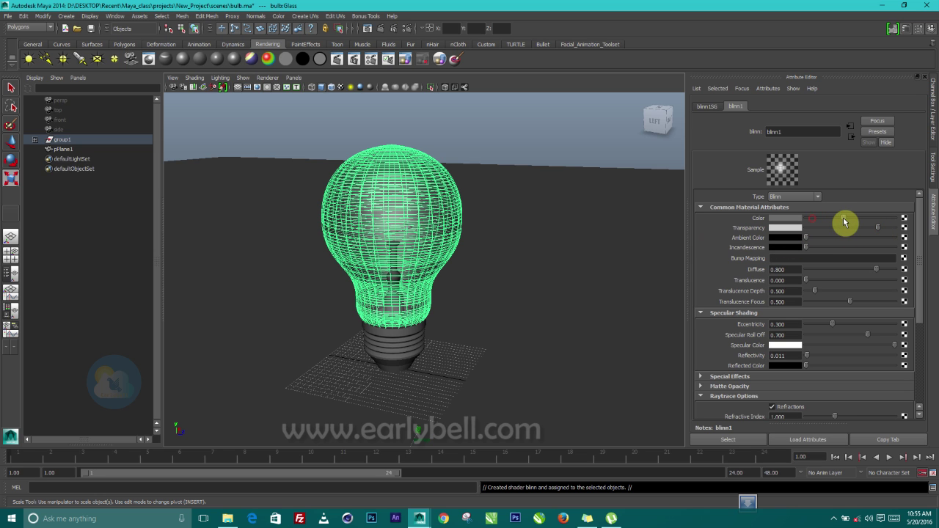
pyautogui.moveTo(846, 219); pyautogui.dragTo(864, 219)
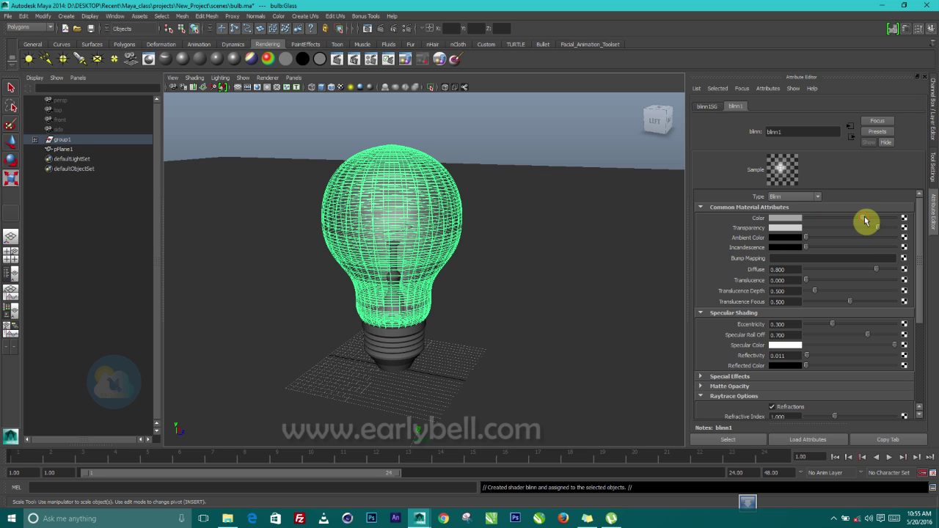
pyautogui.keyDown('alt'); pyautogui.moveTo(523, 269); pyautogui.dragTo(477, 178); pyautogui.keyUp('alt')
pyautogui.click(477, 175)
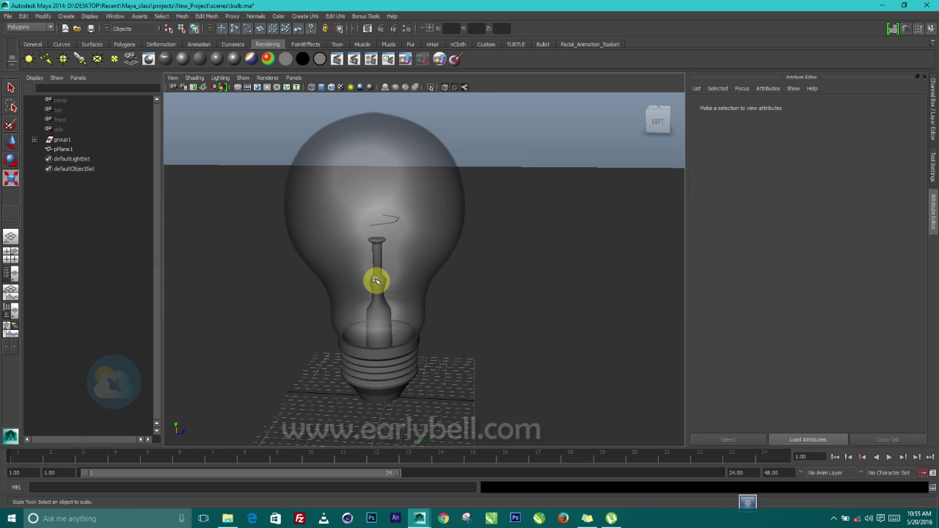
# Assign the existing blinn1 material to bulb:Unutra and bulb:Glowing_Wire
pyautogui.click(384, 274)
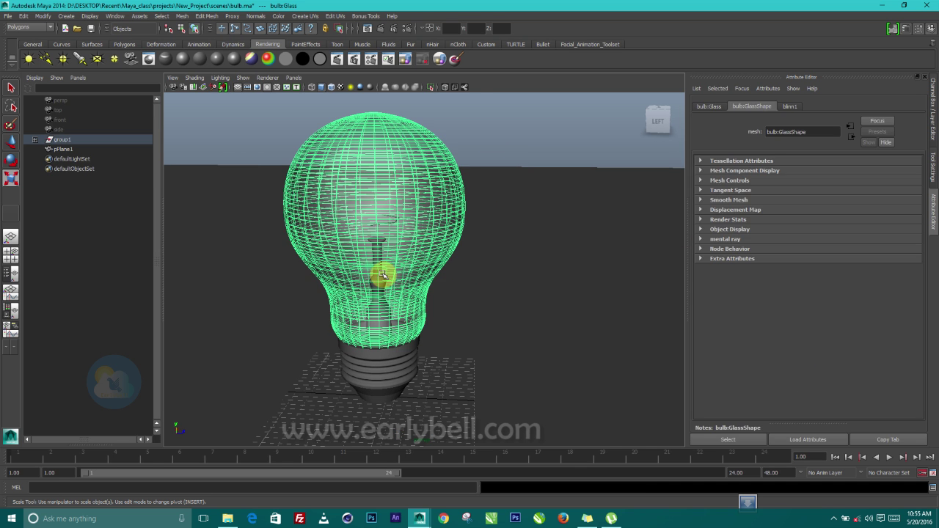
pyautogui.click(34, 140)
pyautogui.click(68, 158)
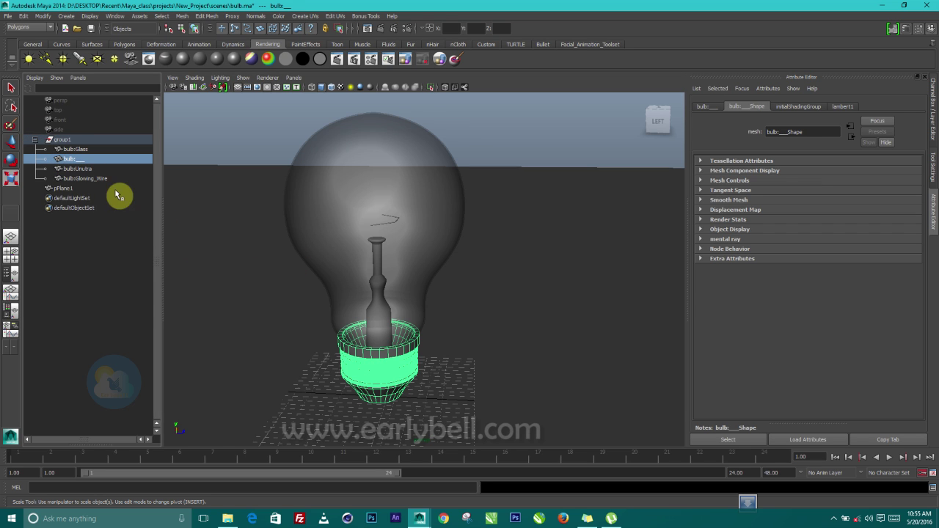
pyautogui.click(70, 170)
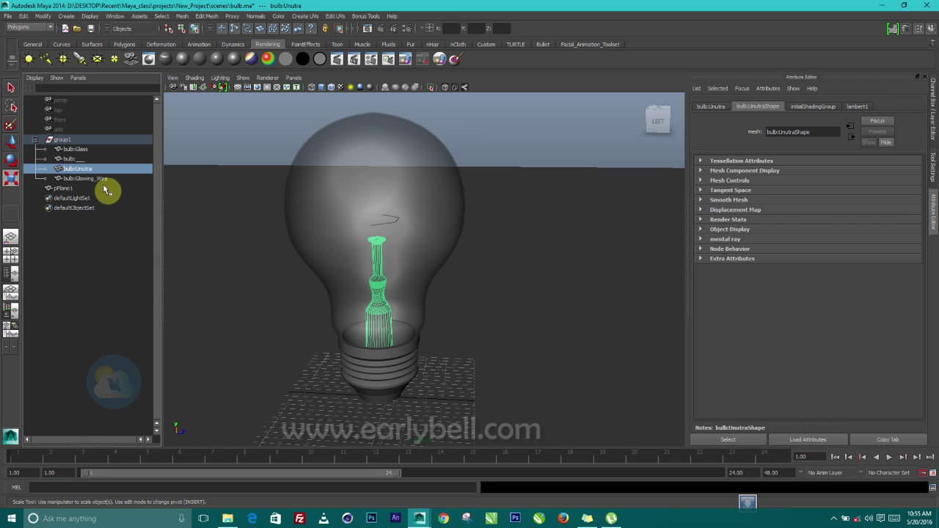
pyautogui.keyDown('ctrl'); pyautogui.click(99, 179); pyautogui.keyUp('ctrl')
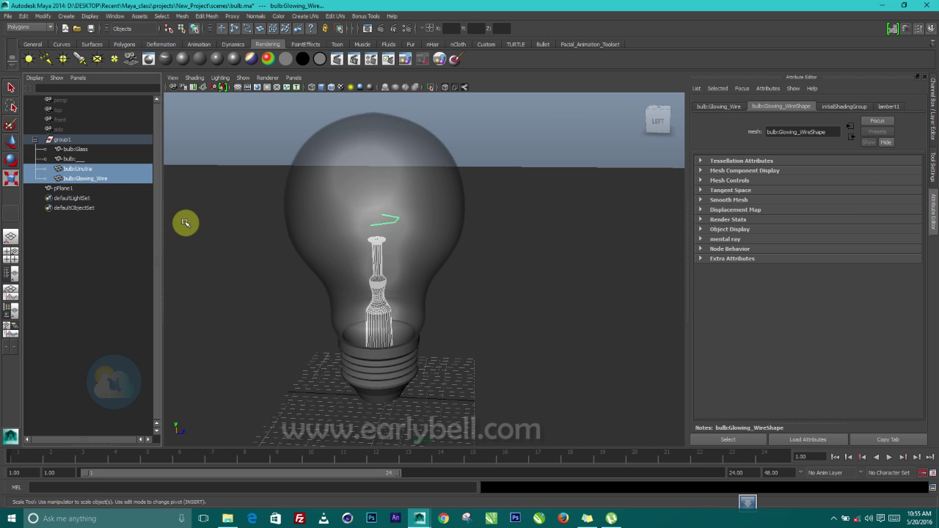
pyautogui.moveTo(380, 297); pyautogui.dragTo(441, 475, button='right')
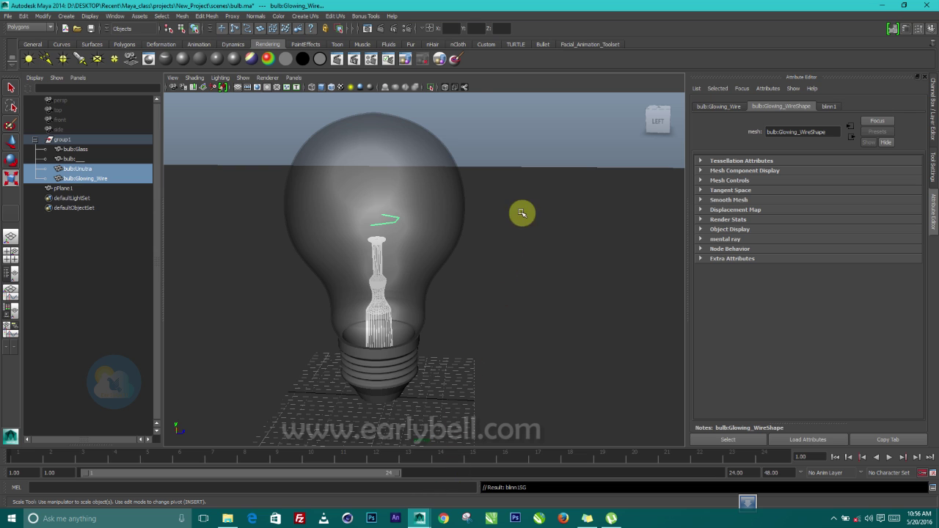
pyautogui.click(529, 130)
pyautogui.keyDown('alt'); pyautogui.moveTo(514, 224); pyautogui.dragTo(439, 204, button='right'); pyautogui.keyUp('alt')
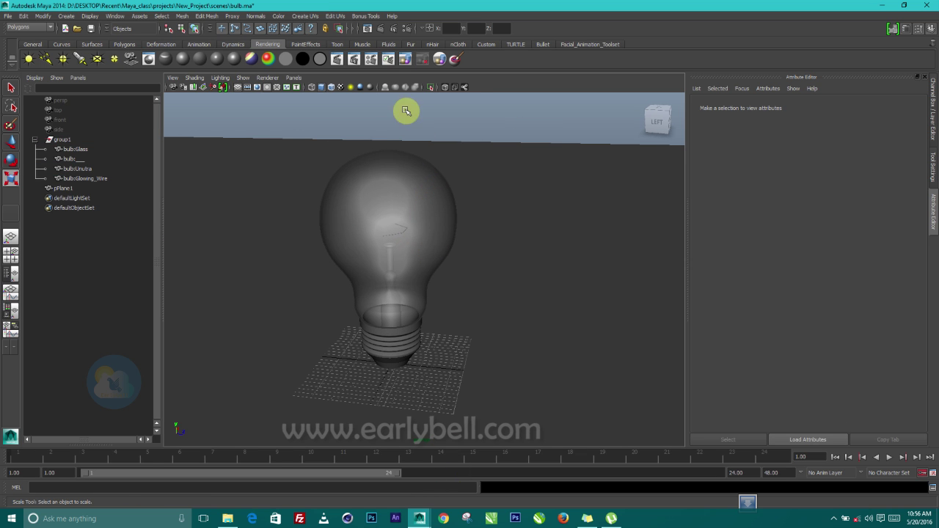
# Switch the renderer to mental ray, render the bulb, and shrink the Render View
pyautogui.click(378, 30)
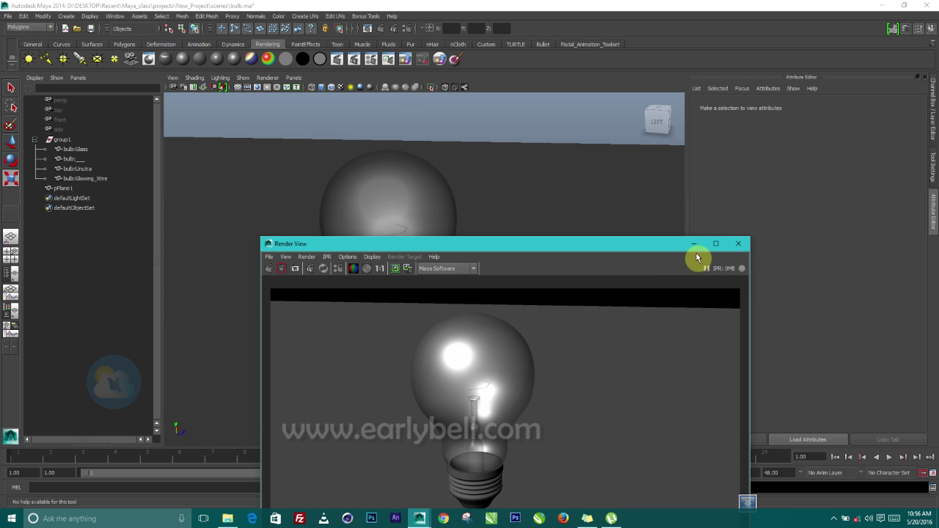
pyautogui.click(716, 245)
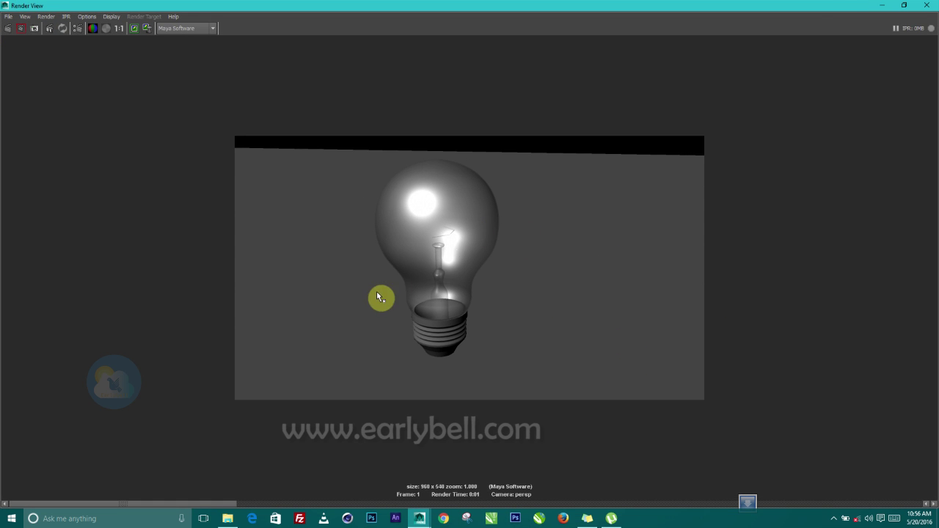
pyautogui.click(172, 28)
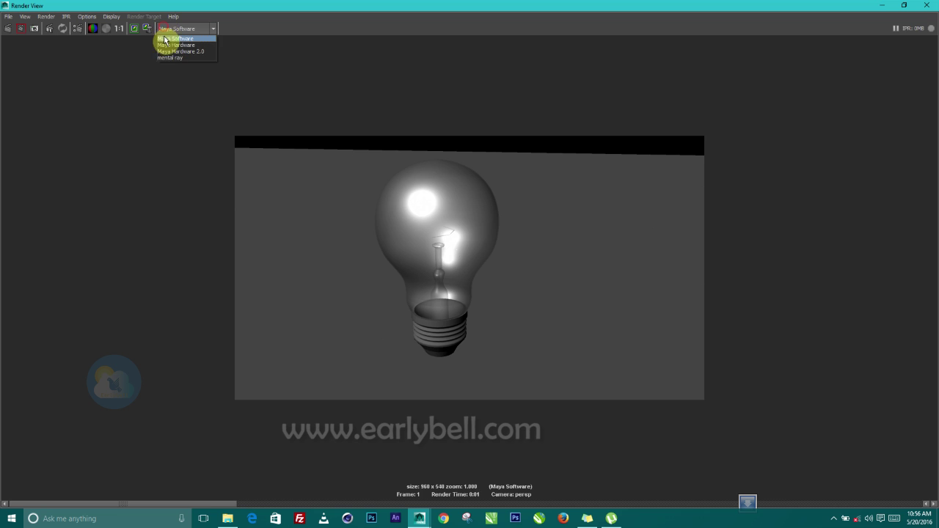
pyautogui.click(168, 57)
pyautogui.click(8, 28)
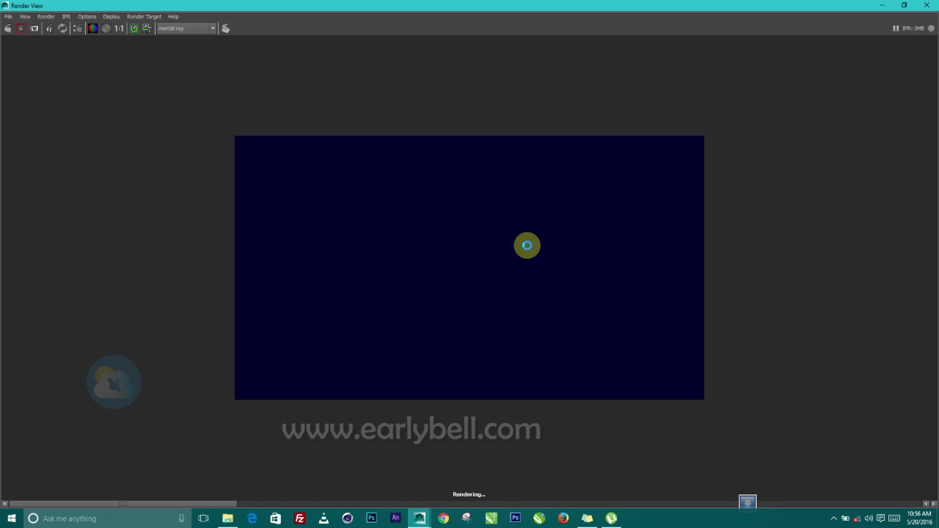
pyautogui.moveTo(762, 5); pyautogui.dragTo(572, 122)
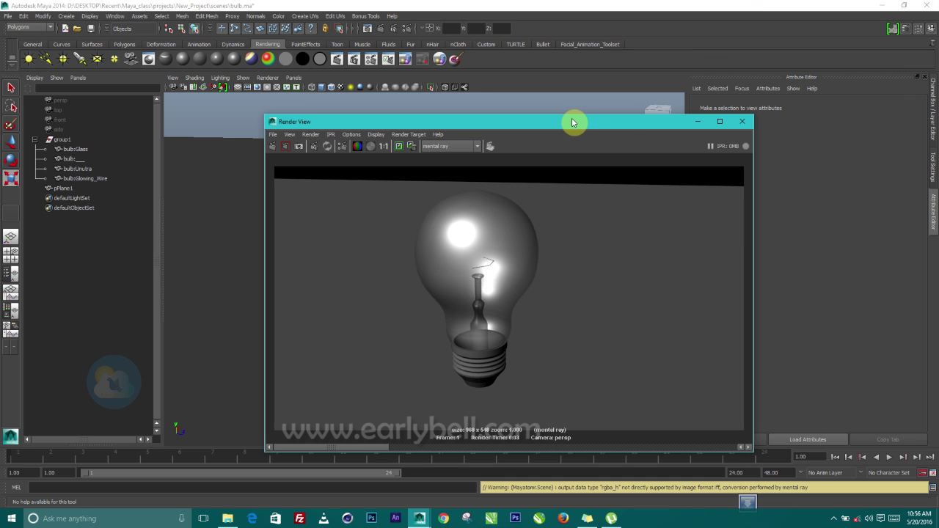
# Give the floor plane pPlane1 a new lambert2 material coloured black
pyautogui.click(697, 123)
pyautogui.click(511, 230)
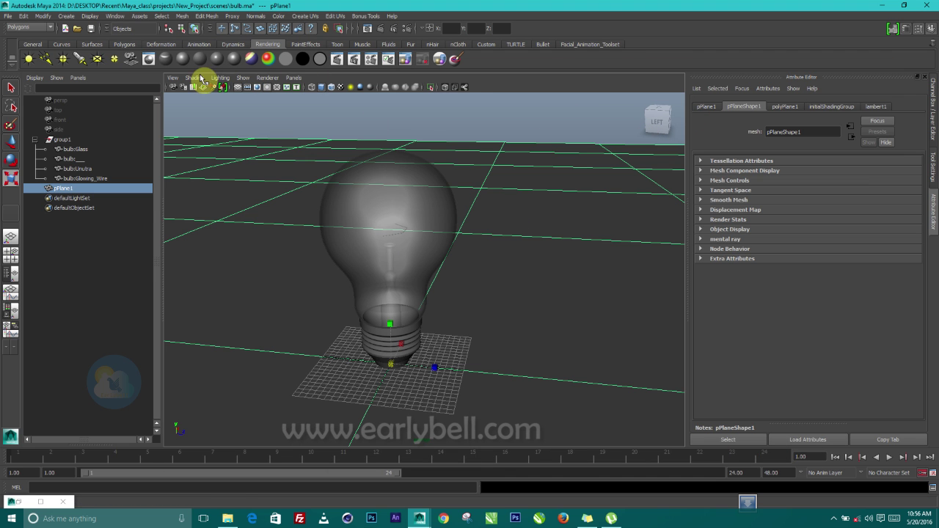
pyautogui.click(198, 58)
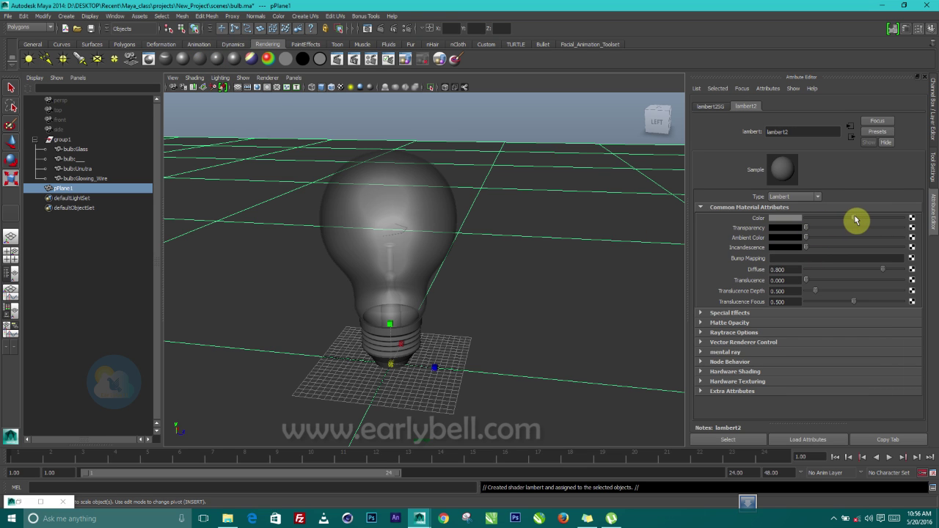
pyautogui.moveTo(855, 220); pyautogui.dragTo(816, 221)
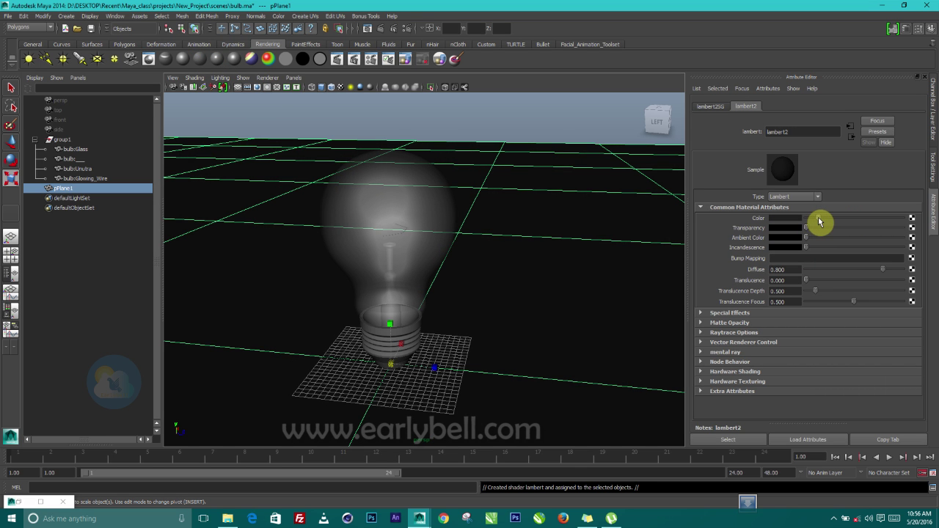
pyautogui.click(498, 203)
pyautogui.keyDown('alt'); pyautogui.moveTo(498, 203); pyautogui.dragTo(220, 197); pyautogui.keyUp('alt')
pyautogui.click(411, 342)
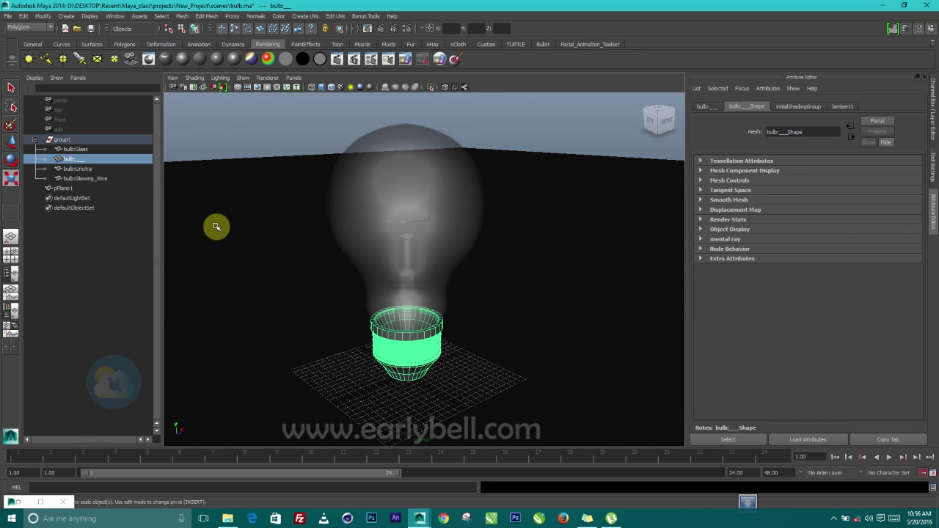
# Create a mental ray mia_material_x in the Hypershade and assign it to the screw base
pyautogui.click(115, 16)
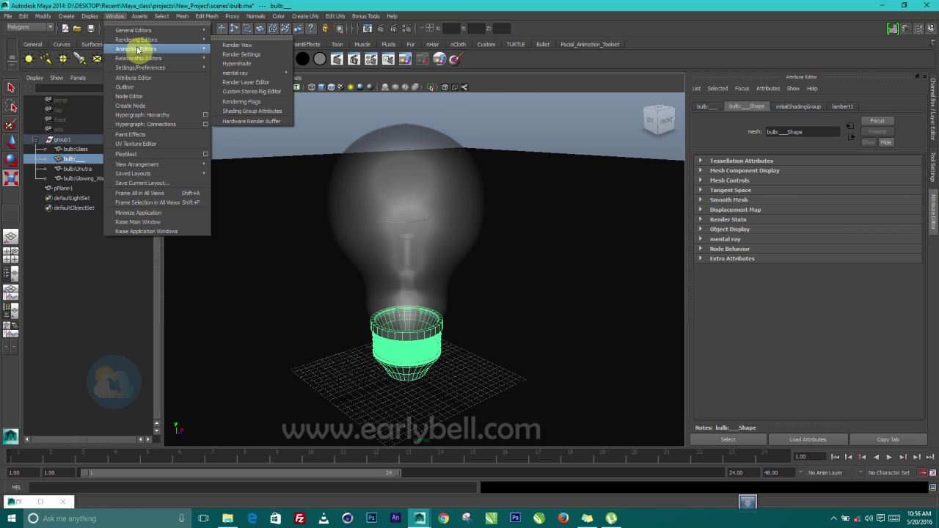
pyautogui.moveTo(184, 41)
pyautogui.click(235, 64)
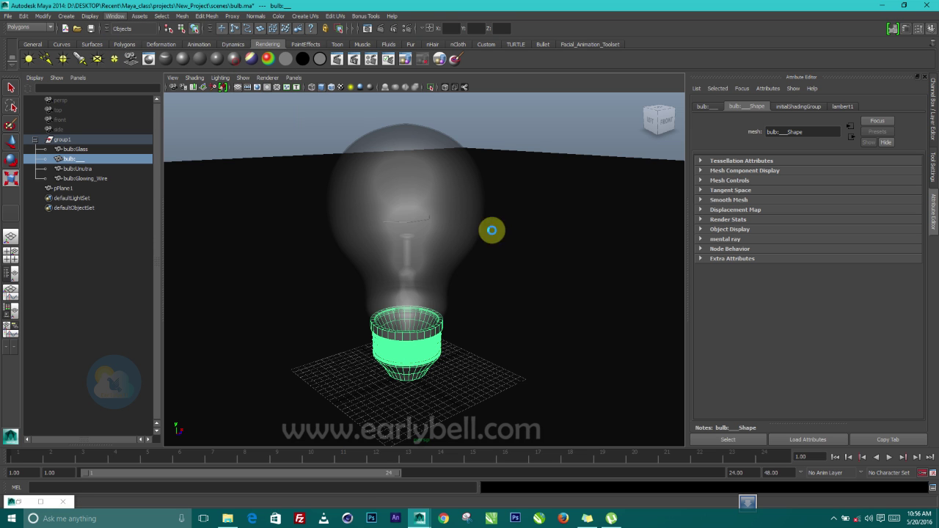
pyautogui.moveTo(501, 268); pyautogui.dragTo(440, 3)
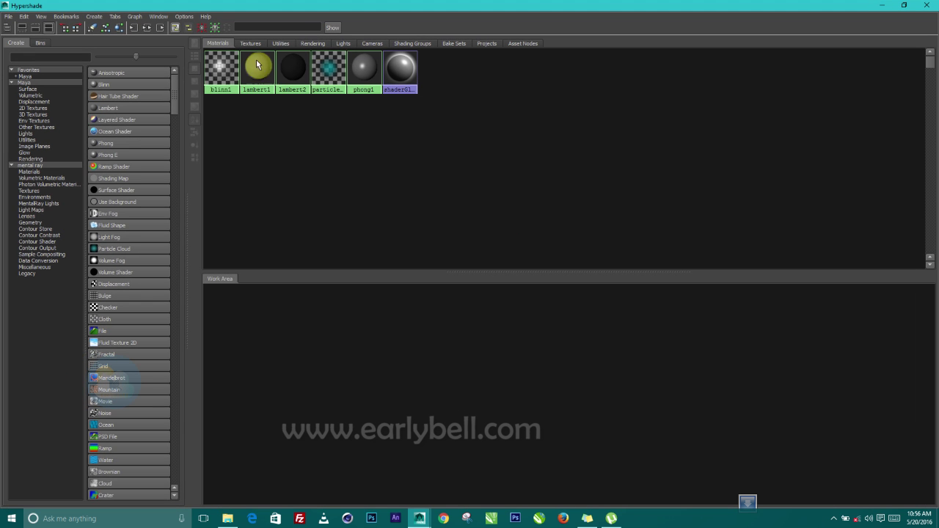
pyautogui.click(32, 166)
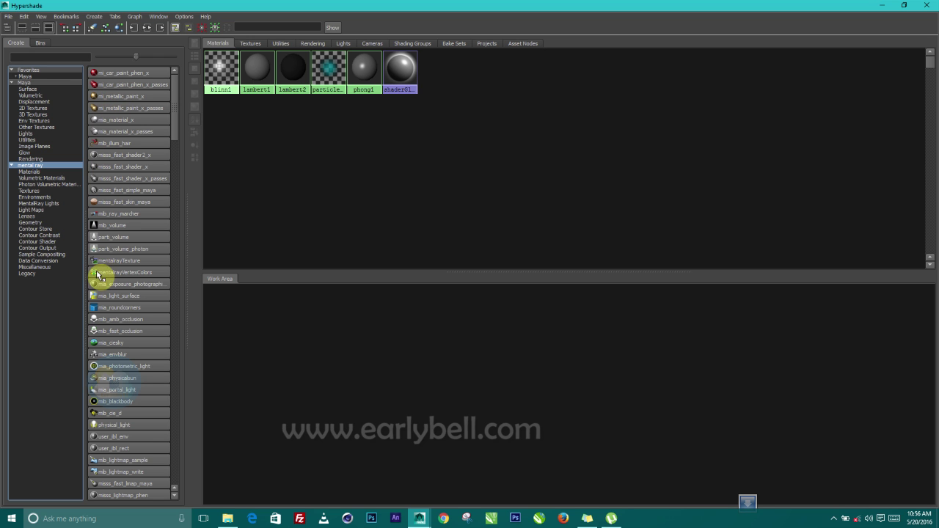
pyautogui.click(108, 123)
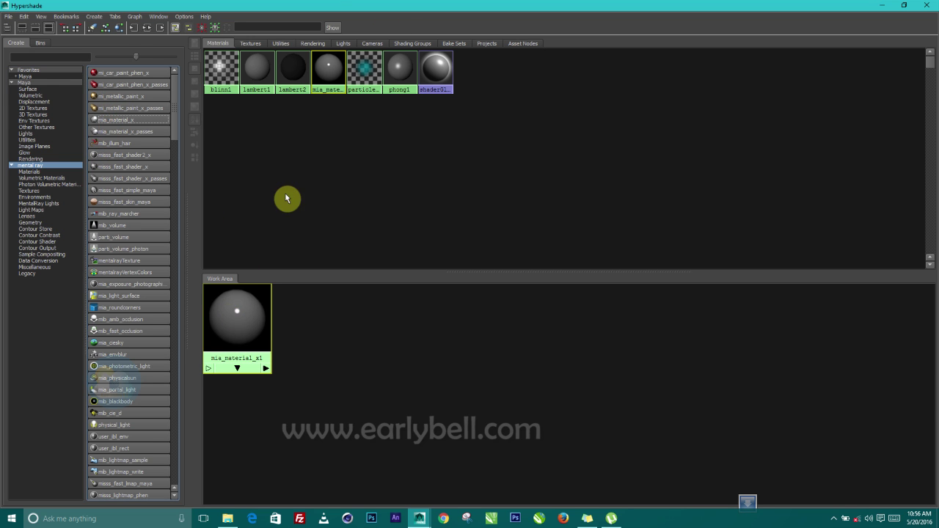
pyautogui.moveTo(470, 5); pyautogui.dragTo(599, 55)
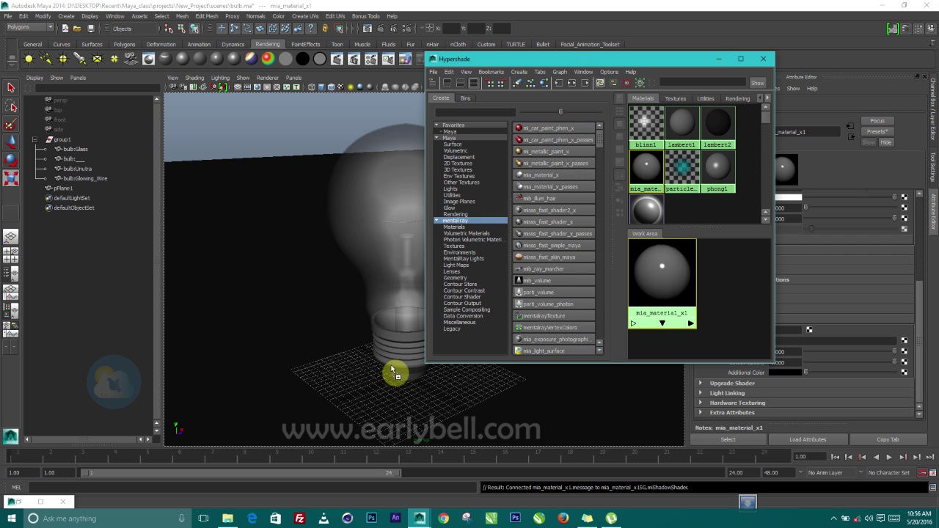
pyautogui.moveTo(484, 365); pyautogui.dragTo(401, 362, button='middle')
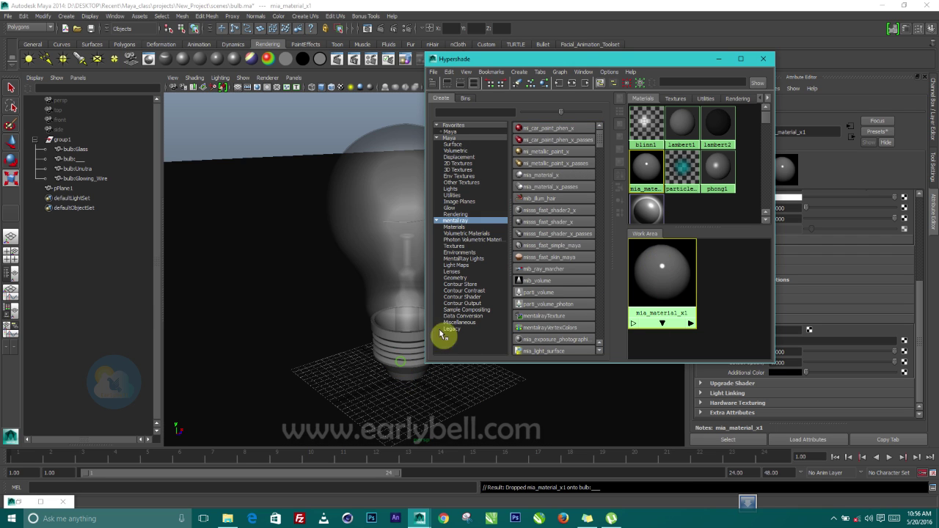
pyautogui.moveTo(617, 62); pyautogui.dragTo(404, 56)
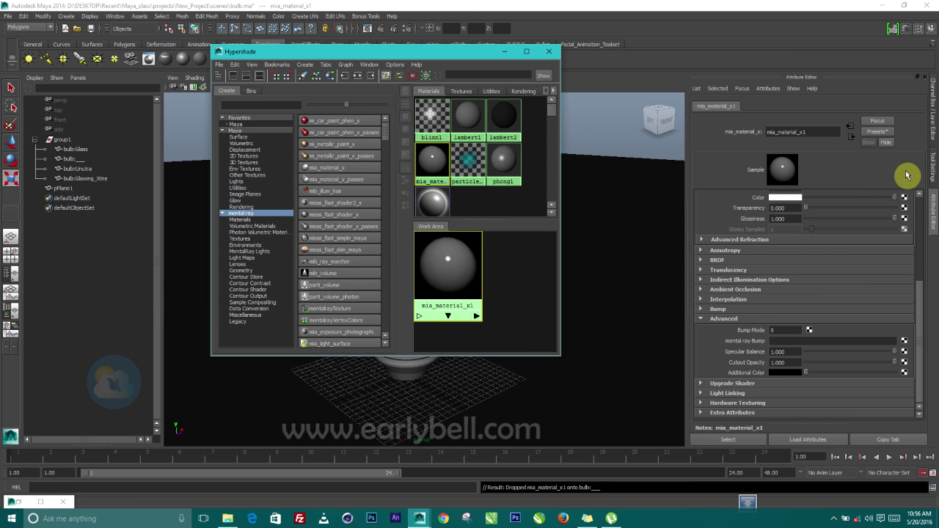
# Apply the Copper preset to mia_material_x1 and run a mental ray test render
pyautogui.click(882, 133)
pyautogui.moveTo(872, 159)
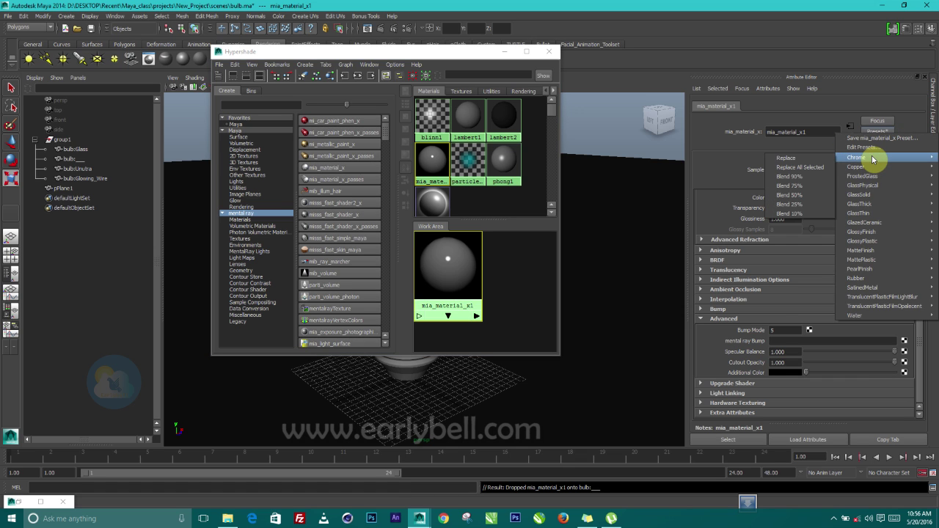
pyautogui.moveTo(854, 172)
pyautogui.click(807, 177)
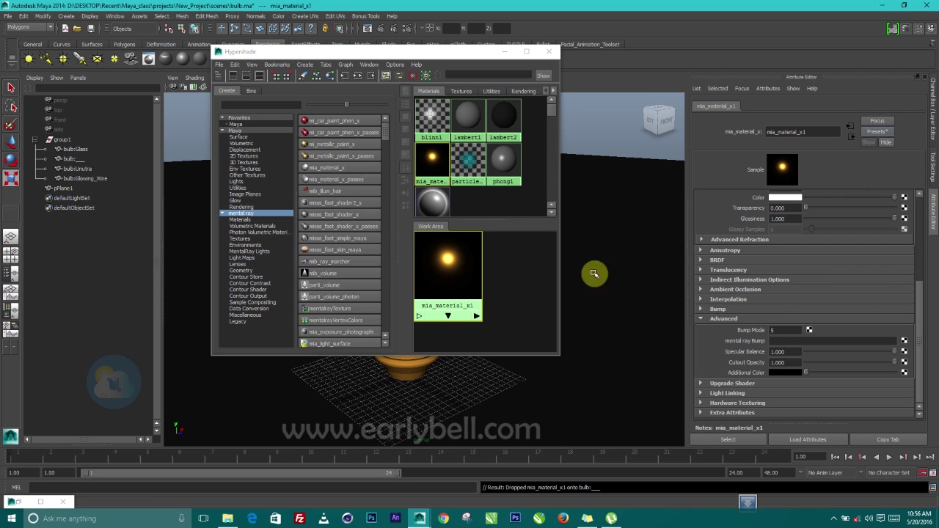
pyautogui.moveTo(385, 53); pyautogui.dragTo(654, 100)
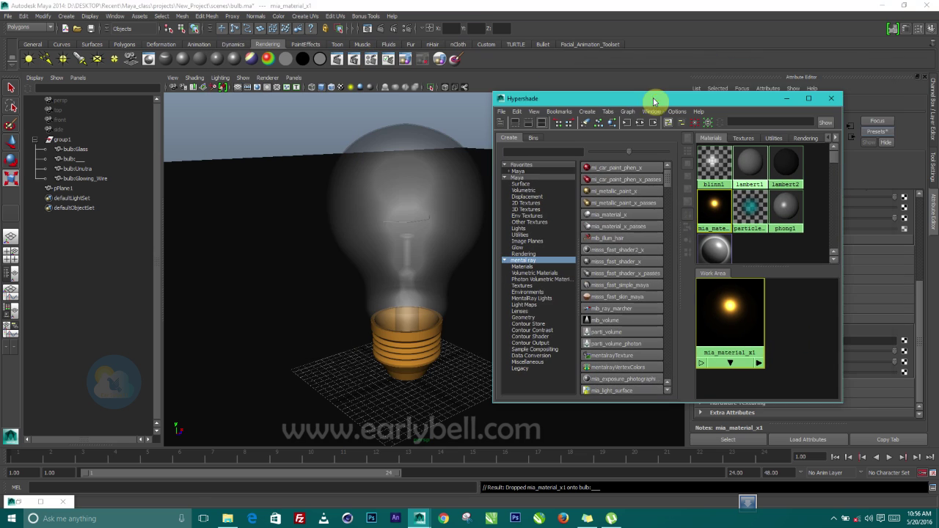
pyautogui.click(379, 30)
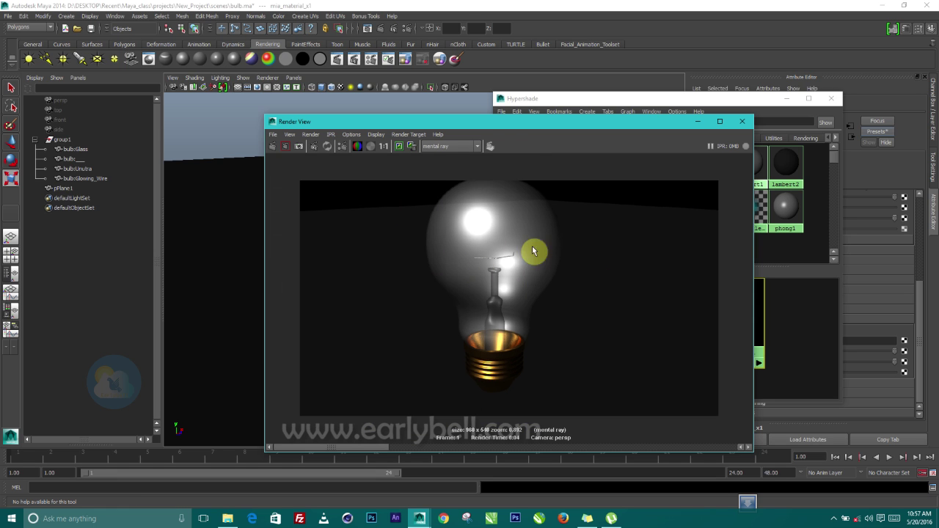
pyautogui.click(700, 122)
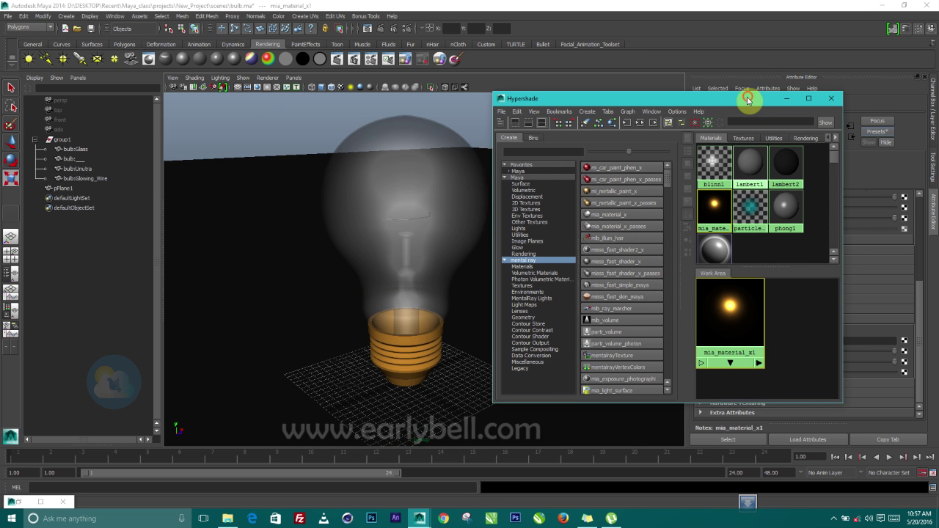
# Select the bulb glass and bring up its blinn1 material attributes
pyautogui.moveTo(750, 98); pyautogui.dragTo(721, 116)
pyautogui.click(440, 176)
pyautogui.keyDown('alt'); pyautogui.moveTo(443, 176); pyautogui.dragTo(329, 222); pyautogui.keyUp('alt')
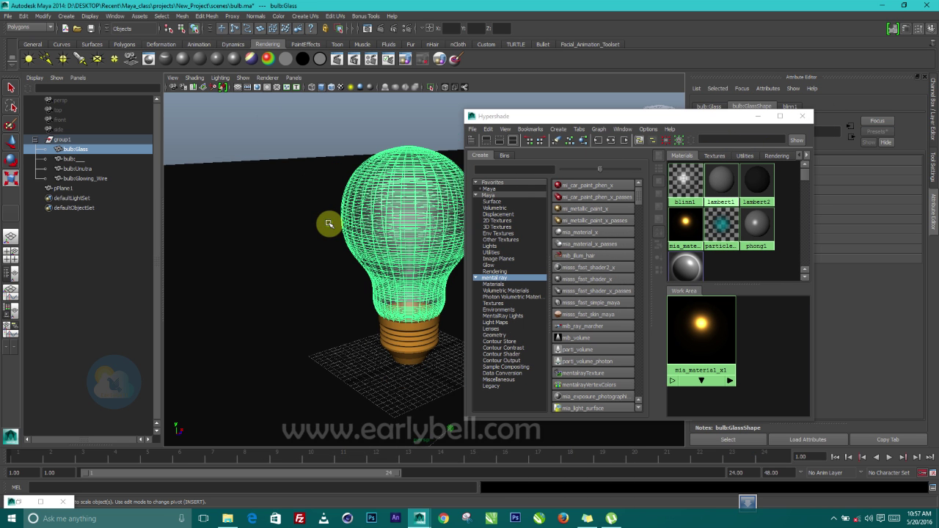
pyautogui.keyDown('alt'); pyautogui.moveTo(328, 223); pyautogui.dragTo(293, 231, button='middle'); pyautogui.keyUp('alt')
pyautogui.moveTo(718, 123); pyautogui.dragTo(577, 217)
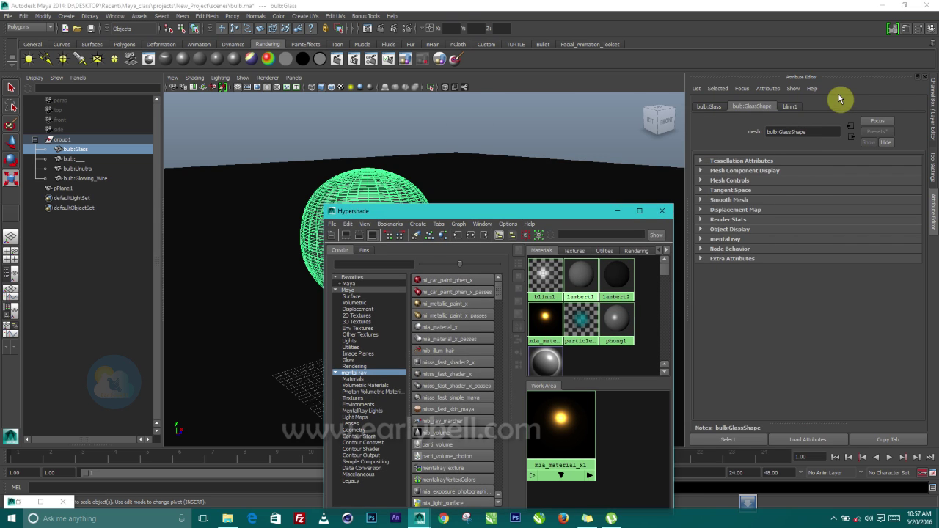
pyautogui.click(789, 107)
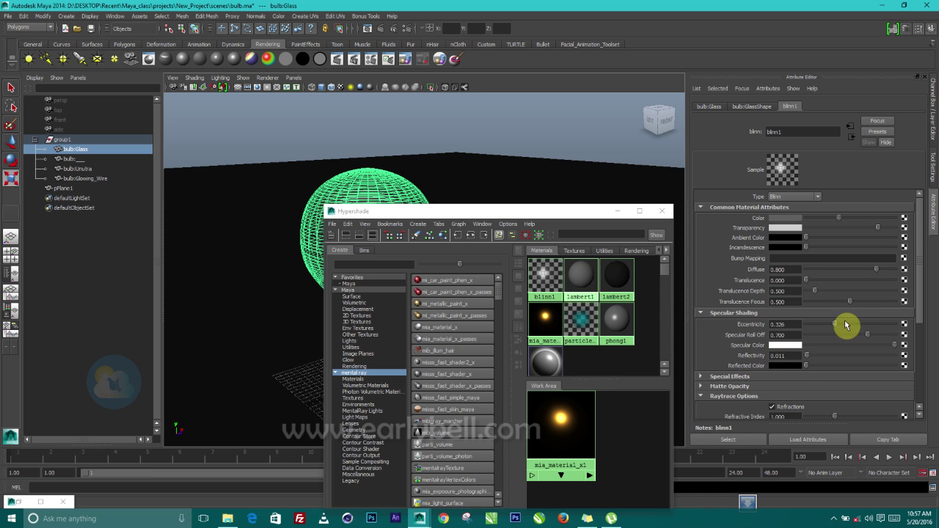
# Set blinn1 eccentricity to 0.475, transparency to white, surface thickness 1, and re-render
pyautogui.moveTo(844, 325); pyautogui.dragTo(847, 327)
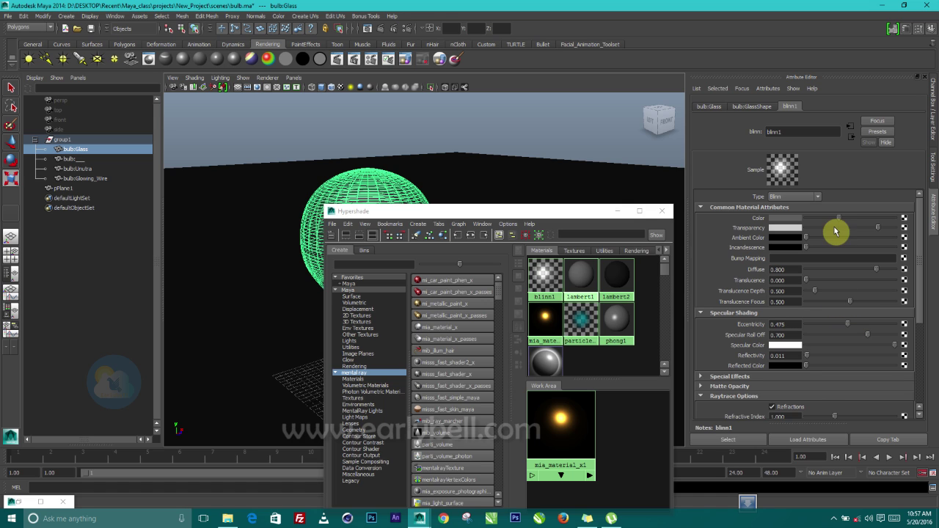
pyautogui.moveTo(876, 229); pyautogui.dragTo(890, 230)
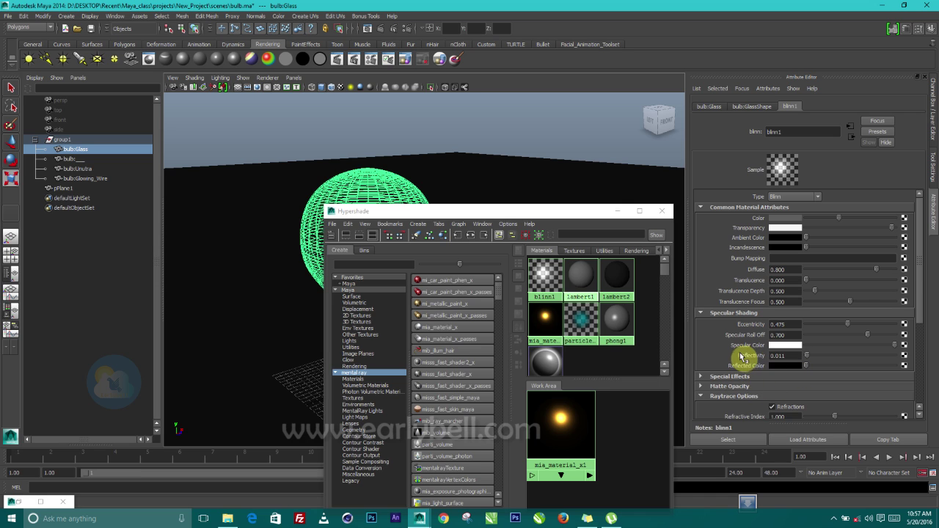
pyautogui.scroll(-2, 741, 363)
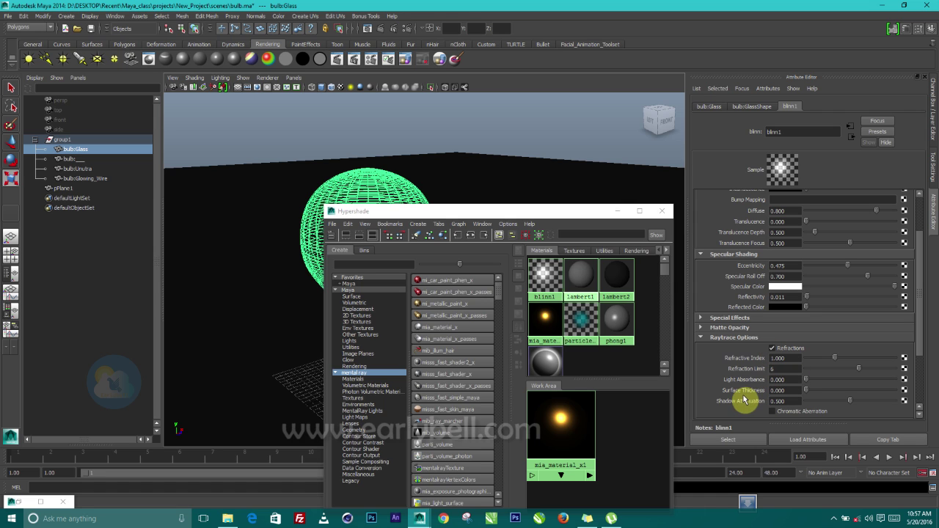
pyautogui.doubleClick(788, 388)
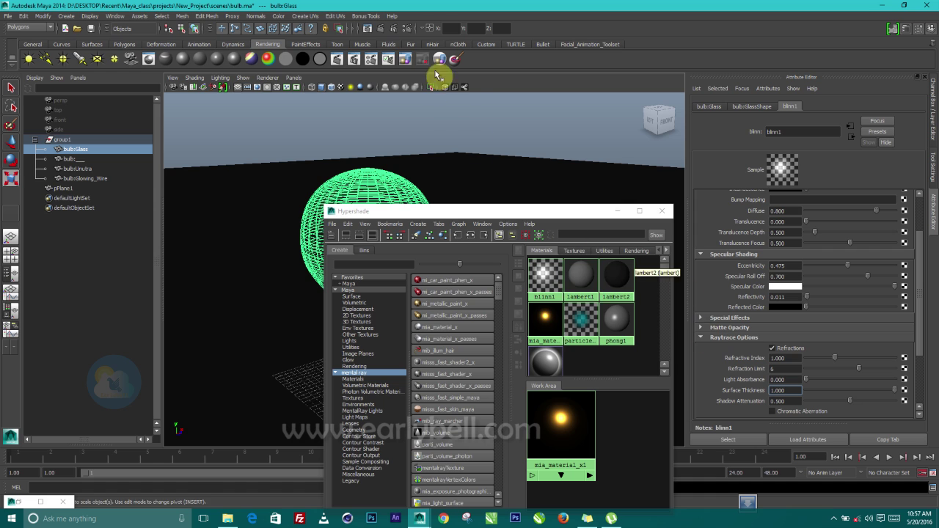
pyautogui.click(381, 29)
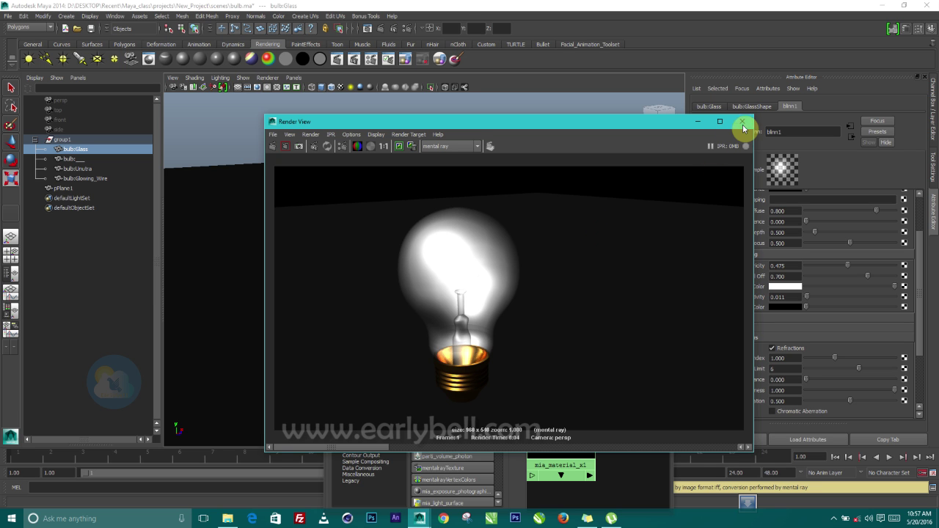
# Darken the blinn1 specular colour to grey, re-render, and move the Hypershade aside
pyautogui.click(694, 123)
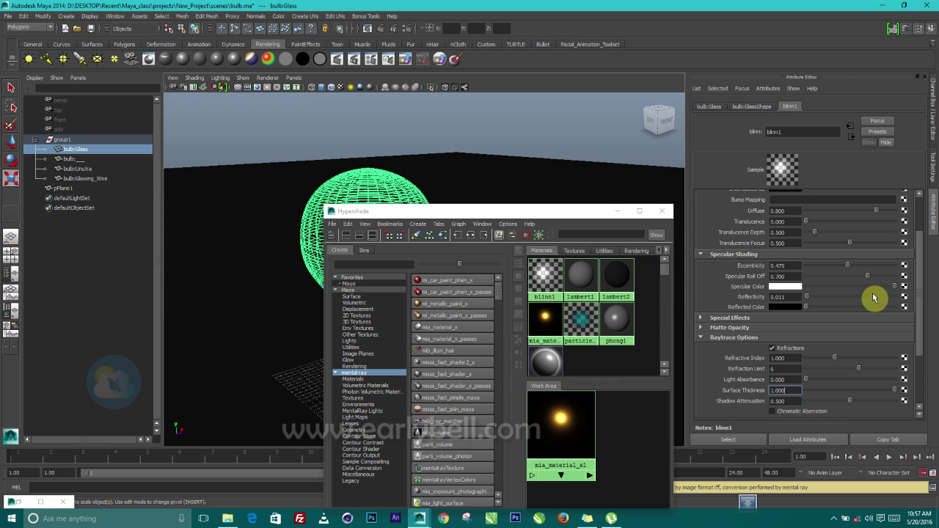
pyautogui.moveTo(893, 290); pyautogui.dragTo(825, 290)
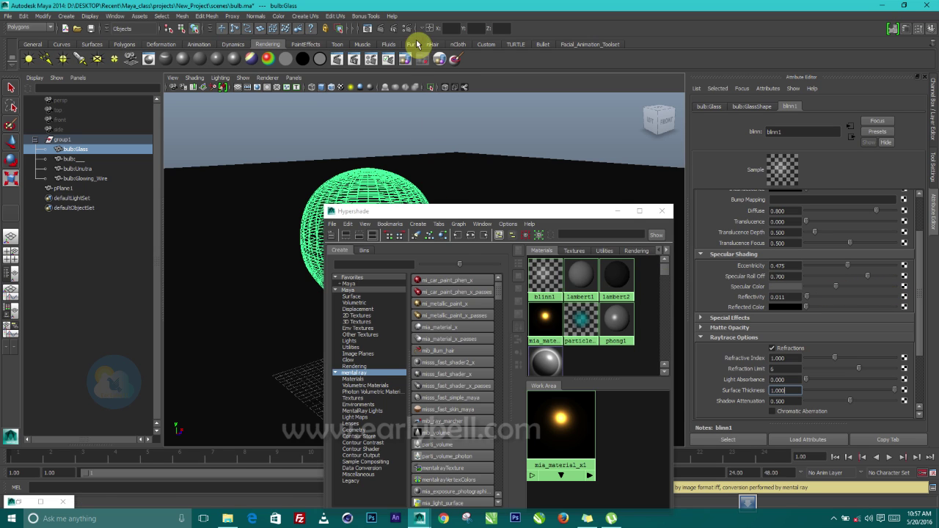
pyautogui.click(367, 28)
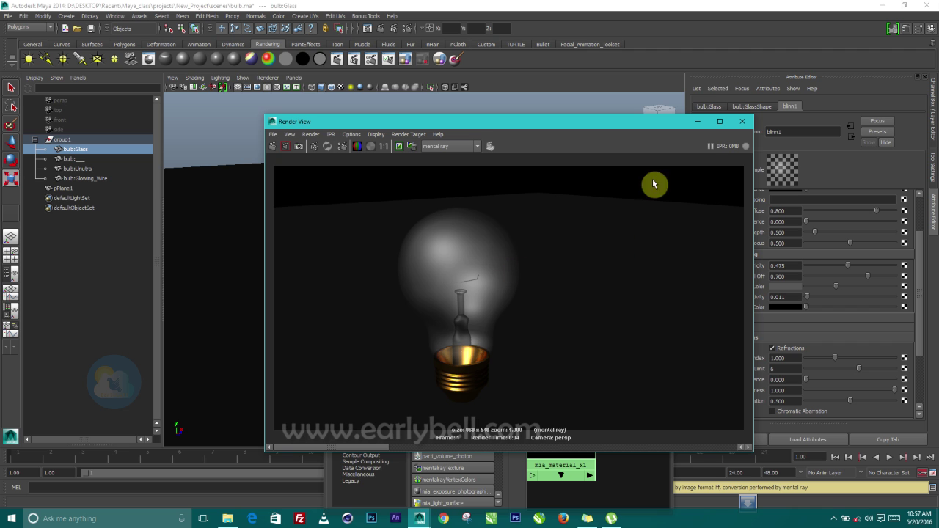
pyautogui.click(696, 121)
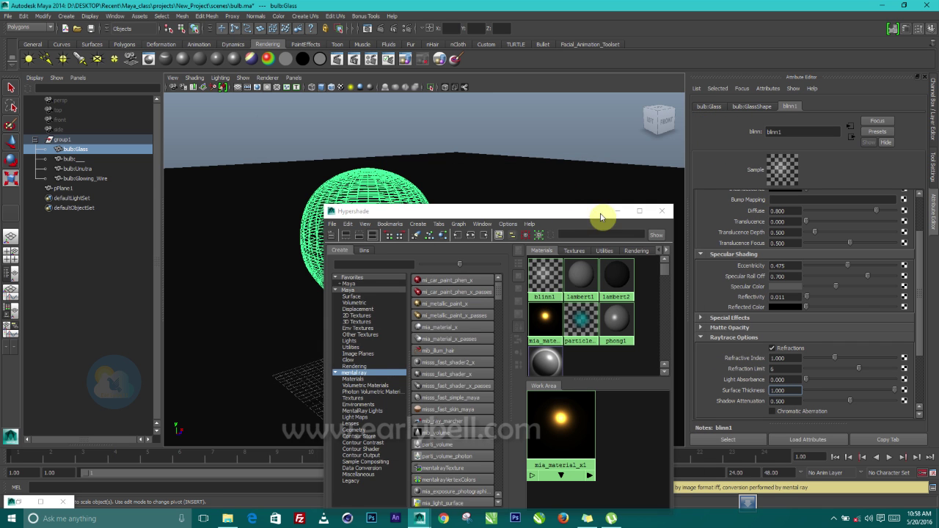
pyautogui.moveTo(565, 215); pyautogui.dragTo(749, 190)
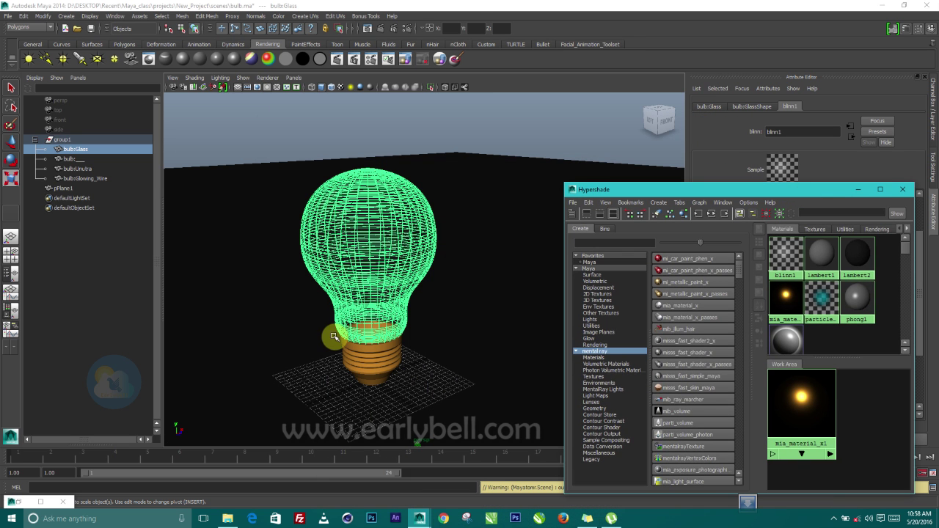
# Duplicate group1 twice and space the copies along Z into a row of three bulbs
pyautogui.scroll(-3, 331, 330)
pyautogui.keyDown('alt'); pyautogui.moveTo(343, 294); pyautogui.dragTo(442, 339); pyautogui.keyUp('alt')
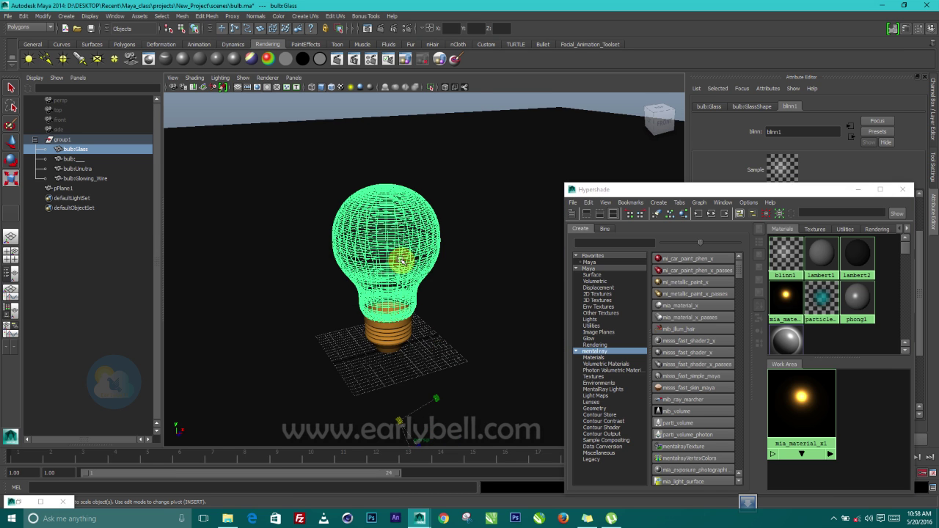
pyautogui.scroll(2, 349, 309)
pyautogui.keyDown('alt'); pyautogui.moveTo(349, 310); pyautogui.dragTo(249, 267); pyautogui.keyUp('alt')
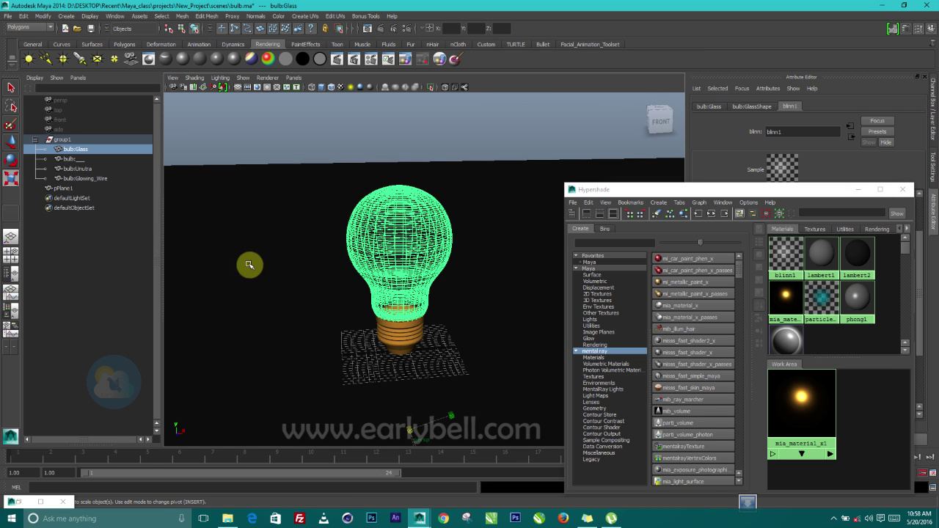
pyautogui.click(65, 140)
pyautogui.hotkey('ctrl', 'd')
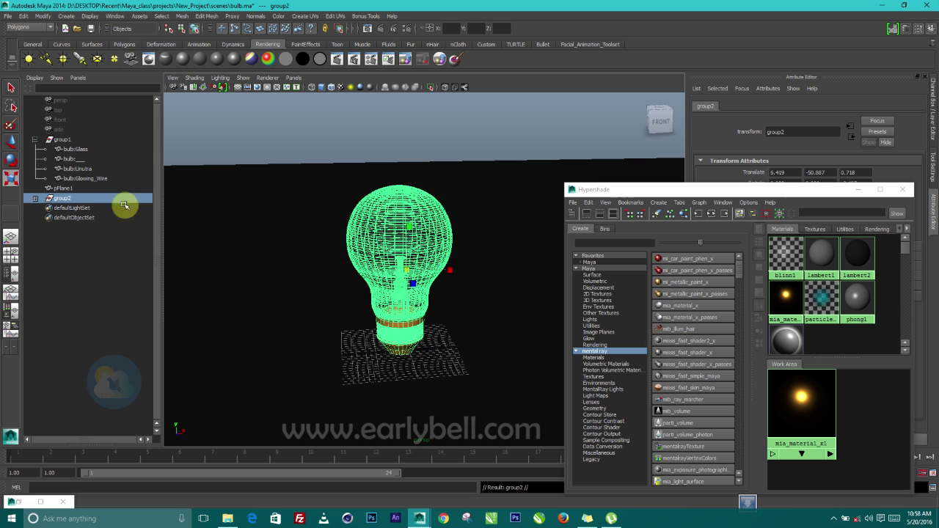
pyautogui.click(115, 189)
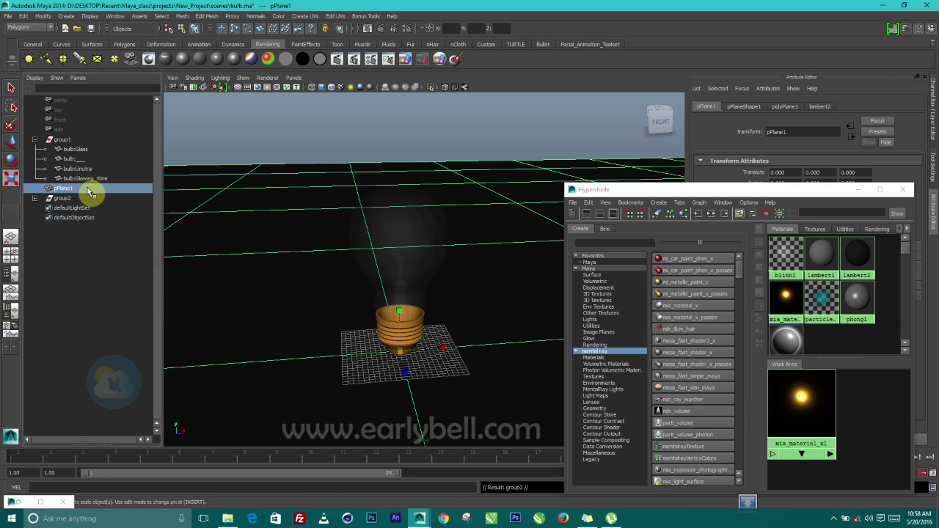
pyautogui.click(396, 256)
pyautogui.keyDown('alt'); pyautogui.moveTo(398, 299); pyautogui.dragTo(368, 286); pyautogui.keyUp('alt')
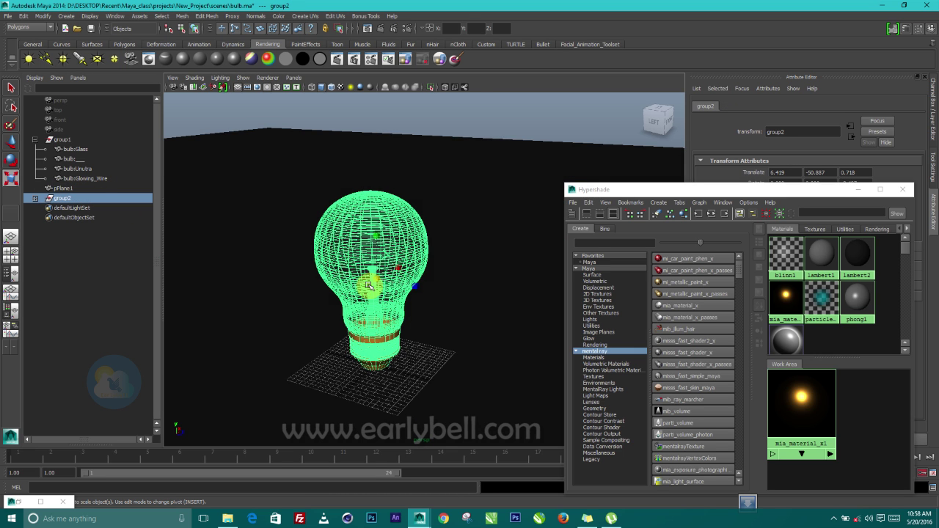
pyautogui.click(10, 143)
pyautogui.keyDown('alt'); pyautogui.moveTo(287, 293); pyautogui.dragTo(336, 300); pyautogui.keyUp('alt')
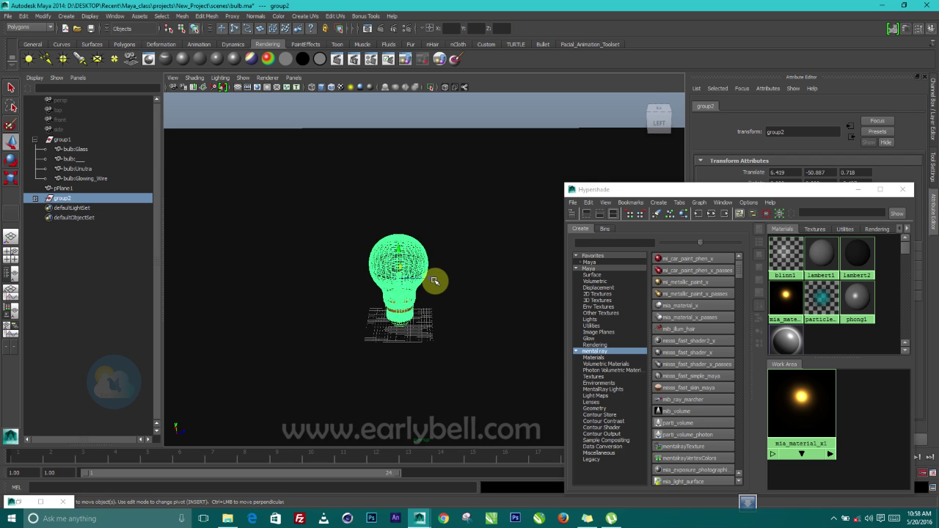
pyautogui.moveTo(434, 278); pyautogui.dragTo(350, 289)
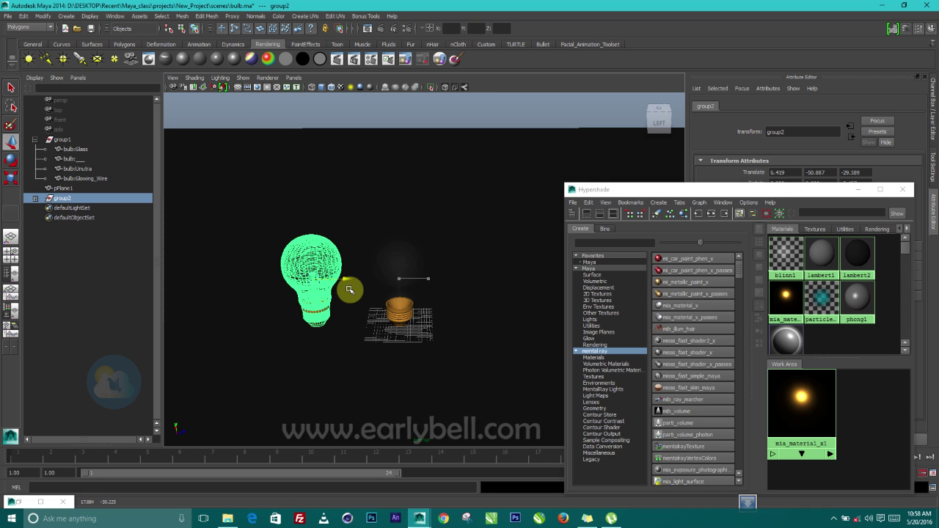
pyautogui.hotkey('ctrl', 'd')
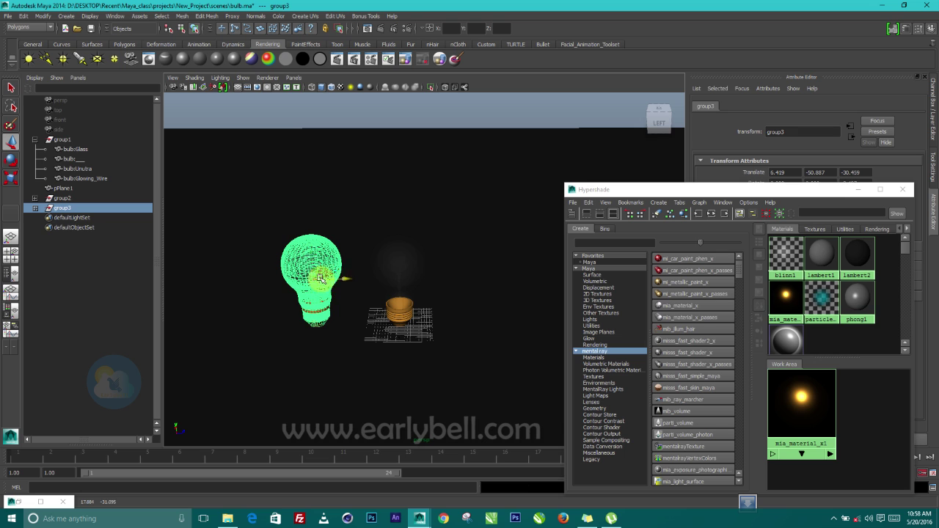
pyautogui.moveTo(321, 278); pyautogui.dragTo(271, 282)
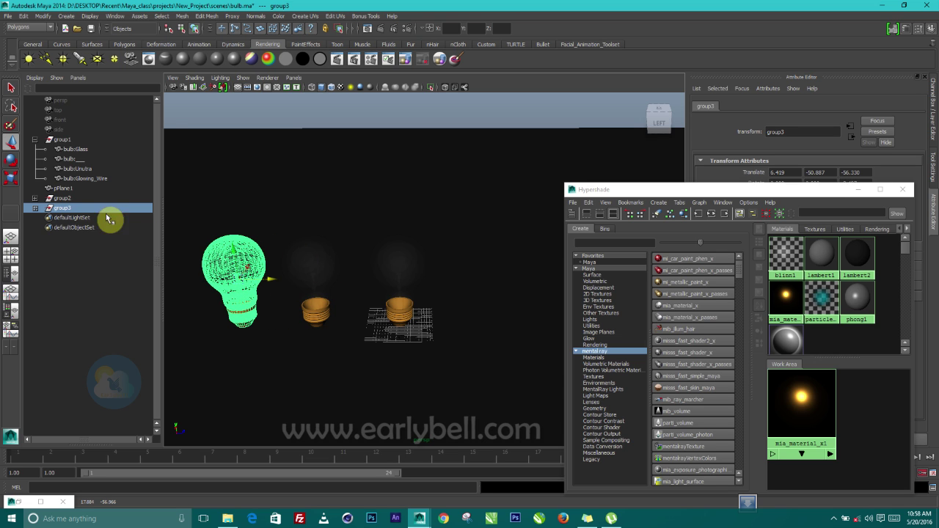
# Duplicate the row of three bulbs, then undo the misplaced extra copies
pyautogui.keyDown('ctrl'); pyautogui.click(63, 198); pyautogui.keyUp('ctrl')
pyautogui.keyDown('ctrl'); pyautogui.click(62, 140); pyautogui.keyUp('ctrl')
pyautogui.keyDown('alt'); pyautogui.moveTo(297, 293); pyautogui.dragTo(302, 352); pyautogui.keyUp('alt')
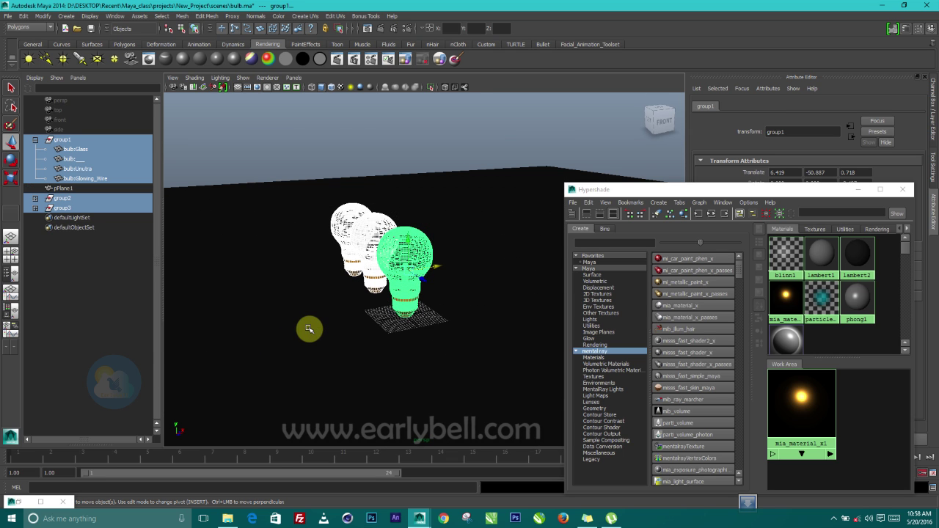
pyautogui.hotkey('ctrl', 'd')
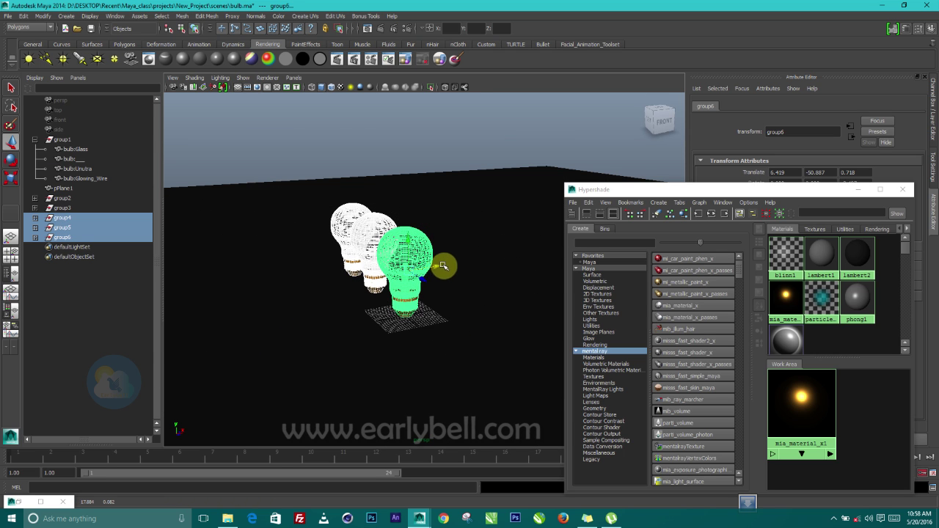
pyautogui.moveTo(442, 265); pyautogui.dragTo(477, 252)
pyautogui.hotkey('ctrl', 'z')
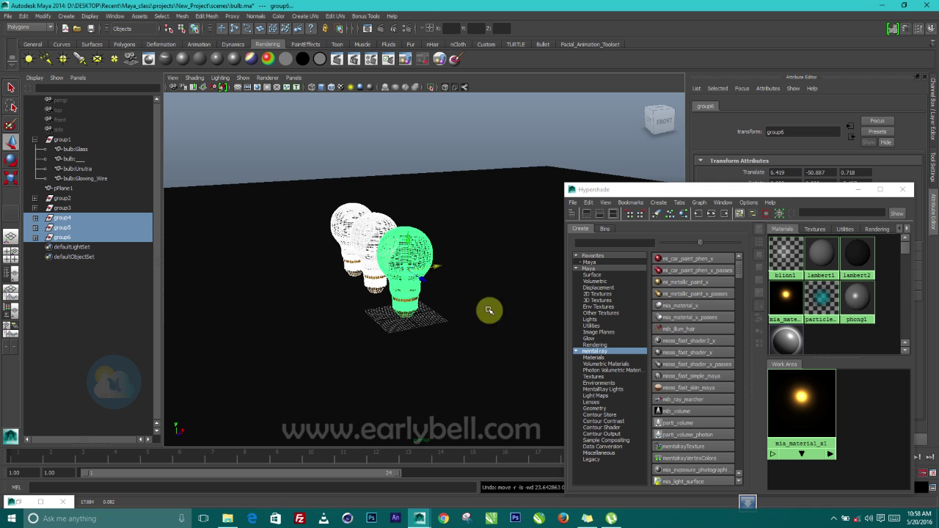
pyautogui.keyDown('alt'); pyautogui.moveTo(488, 310); pyautogui.dragTo(446, 325); pyautogui.keyUp('alt')
pyautogui.click(91, 312)
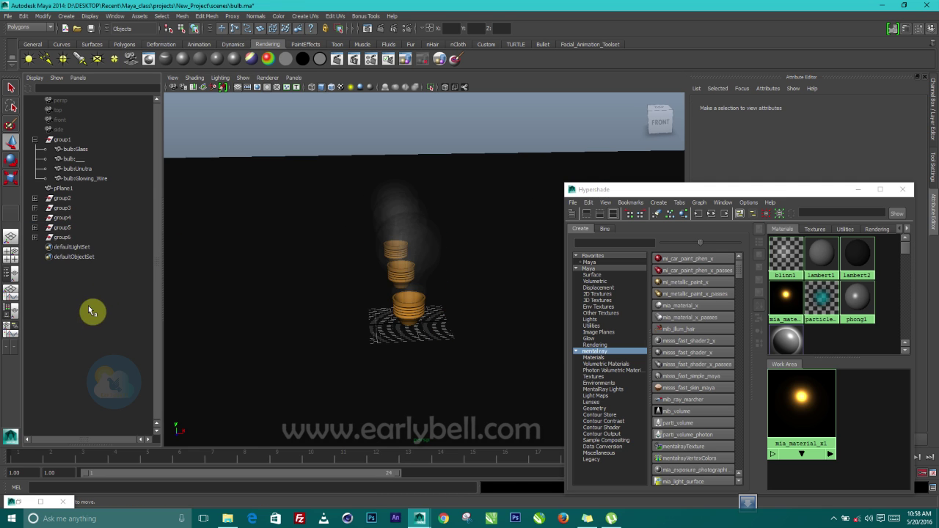
pyautogui.hotkey('ctrl', 'z')
pyautogui.hotkey('ctrl', 'z')
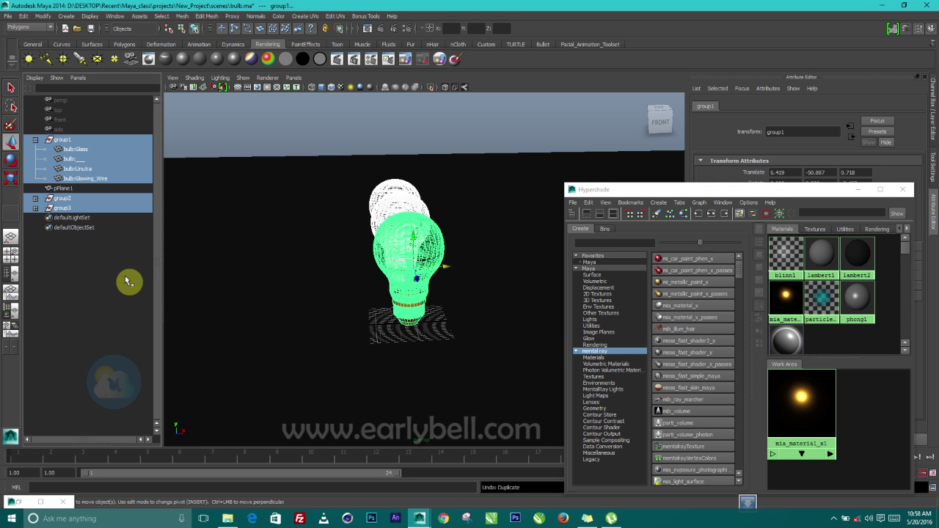
# Select group1–group3 and duplicate the row twice along X into a 3×3 grid
pyautogui.click(35, 139)
pyautogui.click(61, 140)
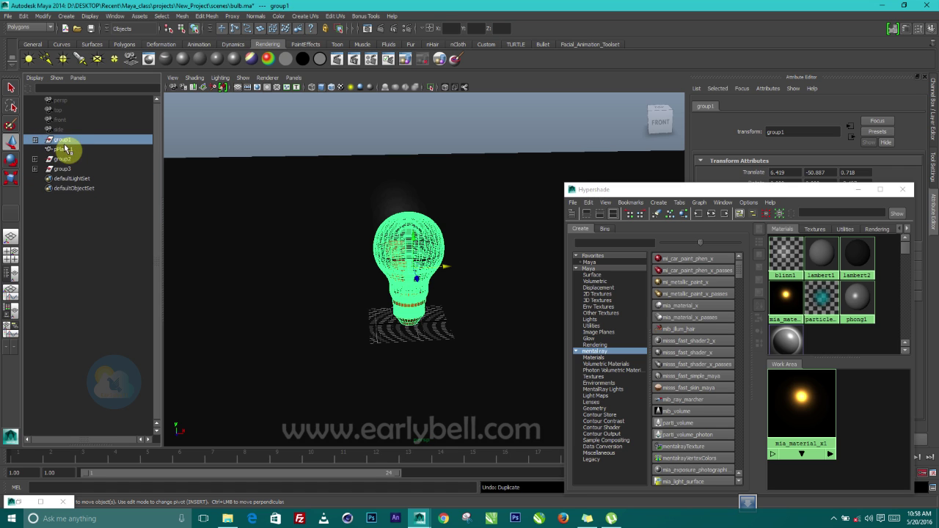
pyautogui.click(62, 169)
pyautogui.keyDown('ctrl'); pyautogui.click(62, 159); pyautogui.keyUp('ctrl')
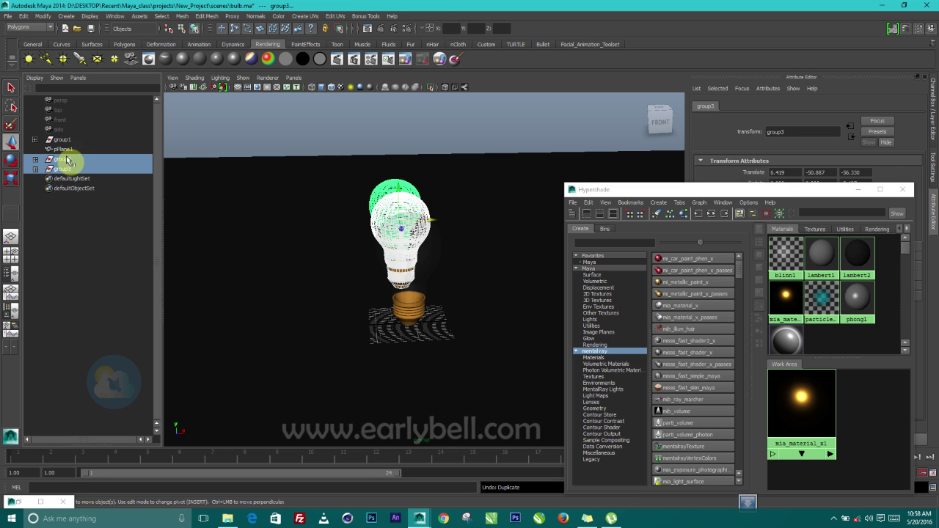
pyautogui.keyDown('ctrl'); pyautogui.click(62, 139); pyautogui.keyUp('ctrl')
pyautogui.hotkey('ctrl', 'd')
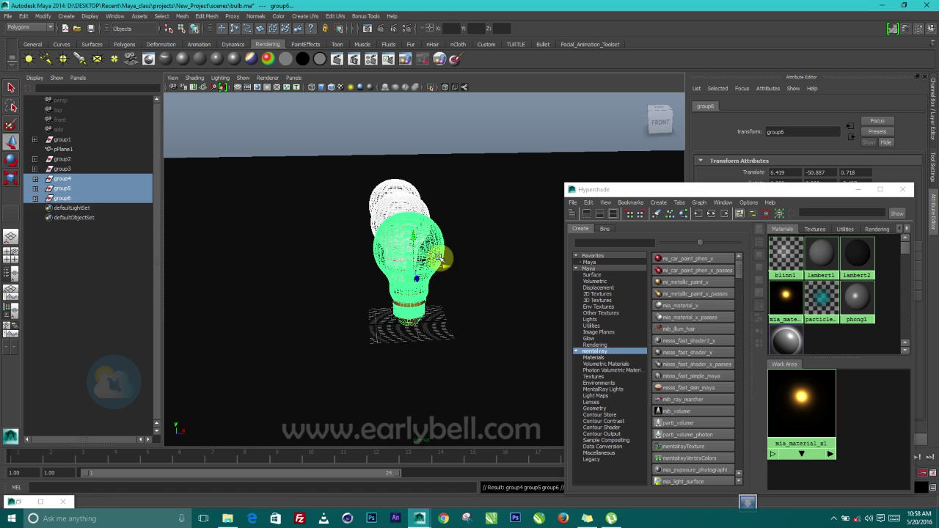
pyautogui.moveTo(442, 265); pyautogui.dragTo(381, 269)
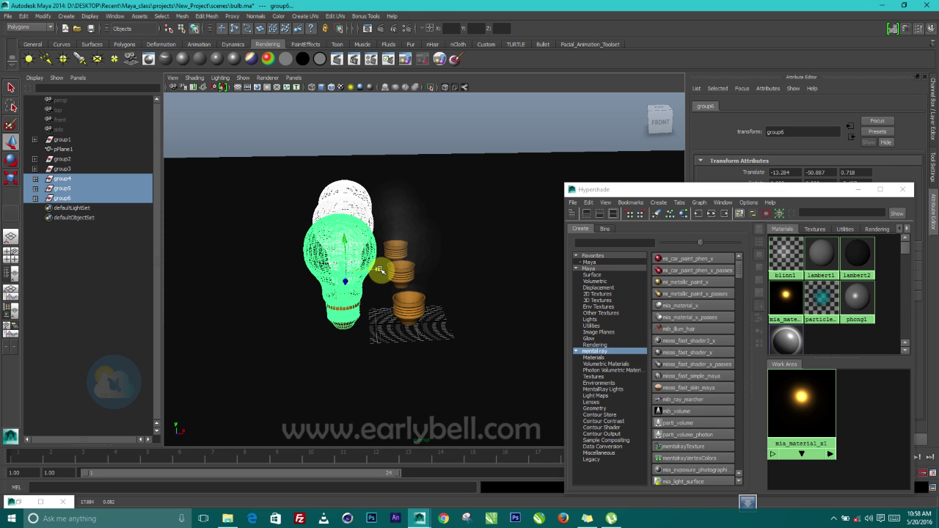
pyautogui.moveTo(381, 270); pyautogui.dragTo(537, 250)
pyautogui.hotkey('ctrl', 'd')
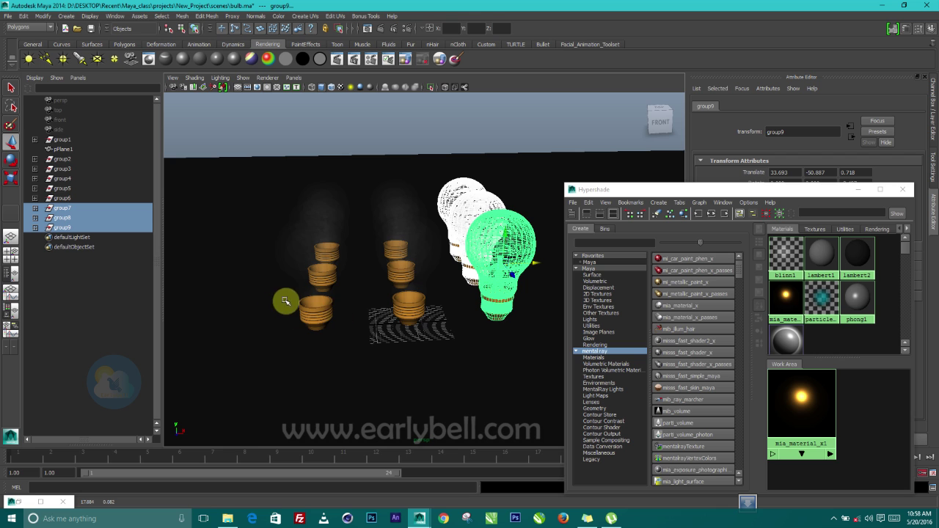
# Frame the nine-bulb grid and render it in mental ray
pyautogui.keyDown('alt'); pyautogui.moveTo(353, 315); pyautogui.dragTo(439, 288); pyautogui.keyUp('alt')
pyautogui.scroll(6, 438, 282)
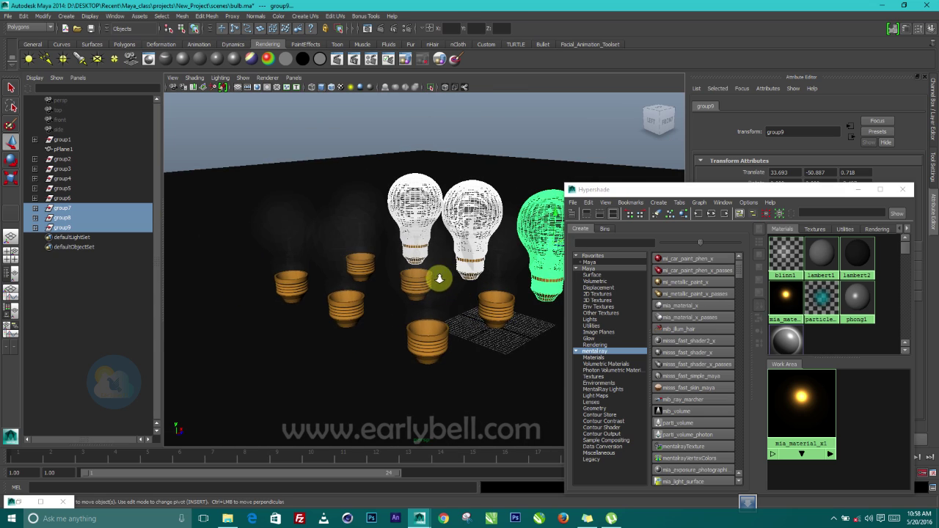
pyautogui.keyDown('alt'); pyautogui.moveTo(413, 318); pyautogui.dragTo(403, 319); pyautogui.keyUp('alt')
pyautogui.keyDown('alt'); pyautogui.moveTo(405, 315); pyautogui.dragTo(352, 300, button='middle'); pyautogui.keyUp('alt')
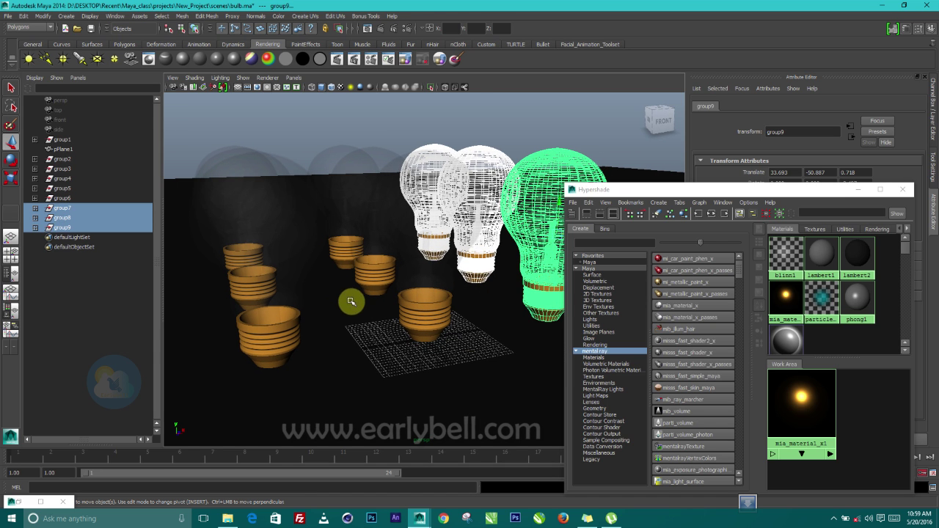
pyautogui.click(367, 28)
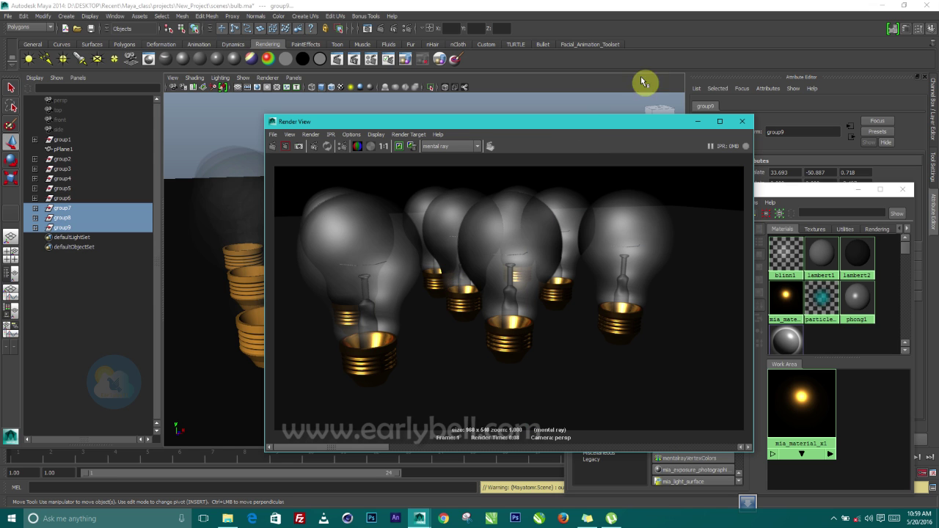
# Minimize the Render View once the bulb-grid render finishes
pyautogui.click(700, 123)
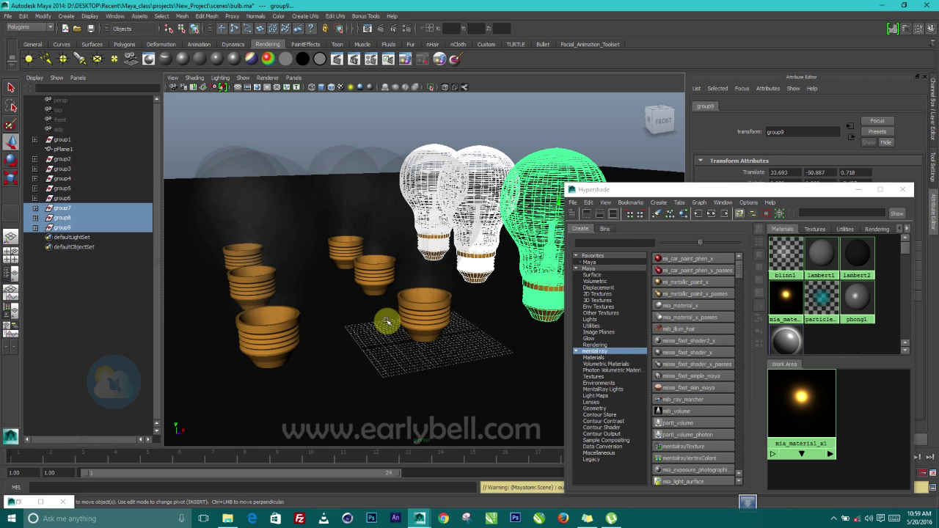
# Give one bulb's glass a new surface shader and connect a mia_light_surface node to its Out Color
pyautogui.keyDown('alt'); pyautogui.moveTo(345, 304); pyautogui.dragTo(440, 220); pyautogui.keyUp('alt')
pyautogui.click(377, 251)
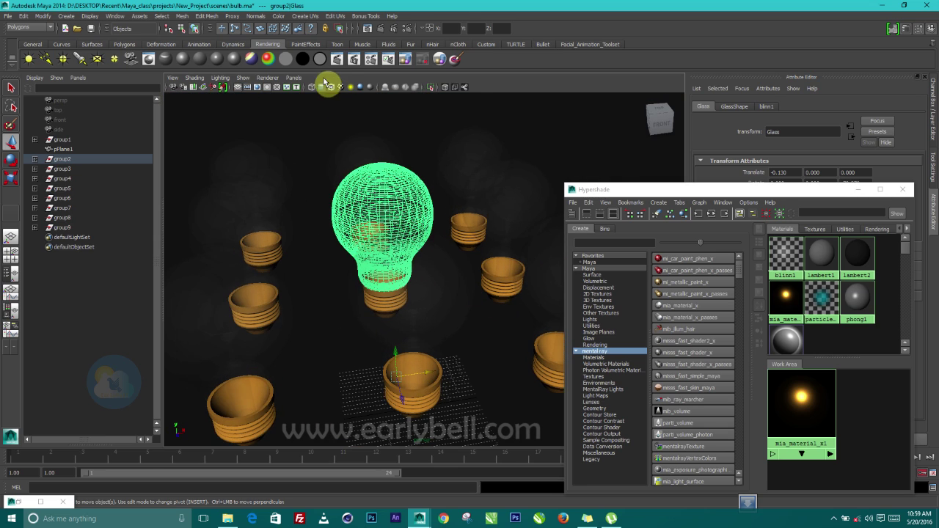
pyautogui.click(303, 60)
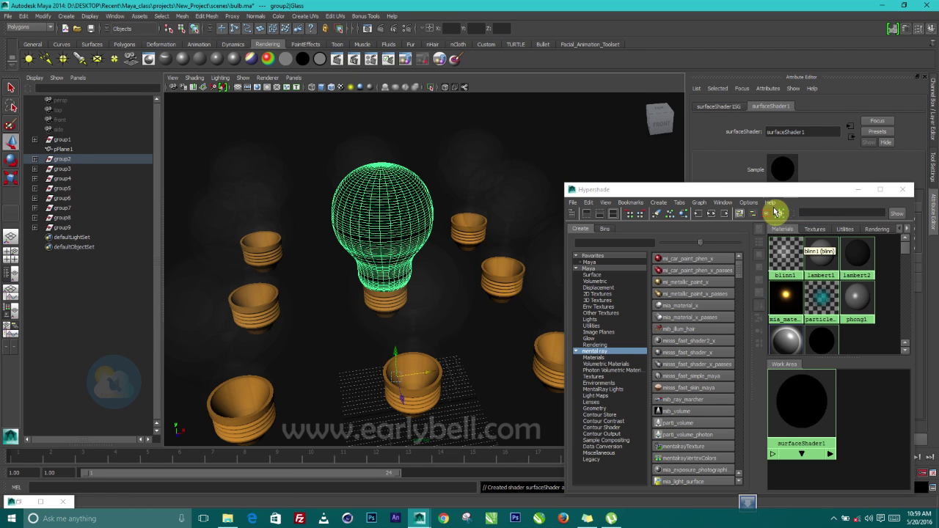
pyautogui.click(715, 219)
pyautogui.moveTo(681, 193); pyautogui.dragTo(477, 279)
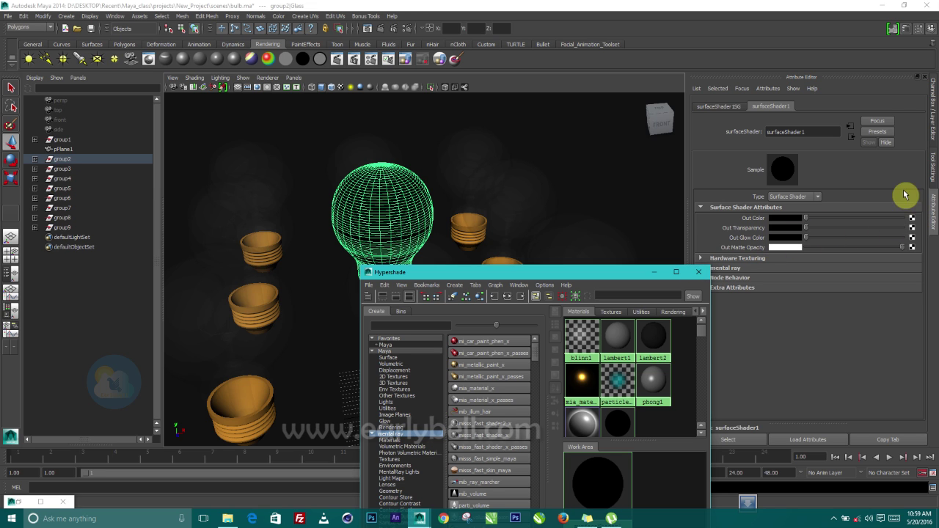
pyautogui.click(912, 223)
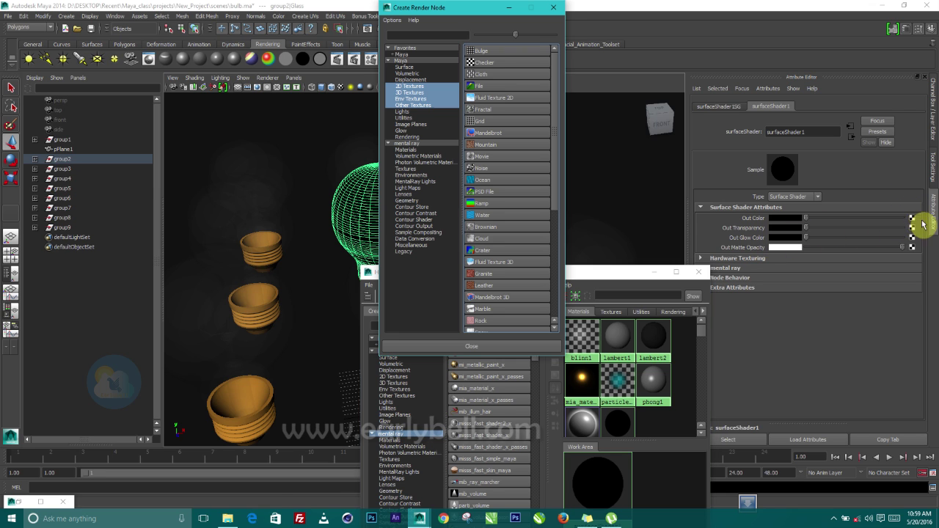
pyautogui.click(407, 169)
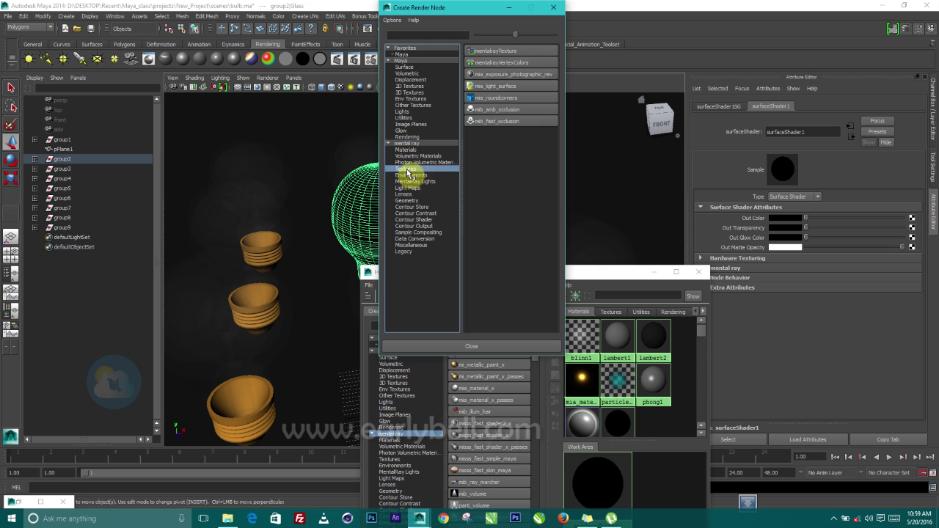
pyautogui.click(490, 86)
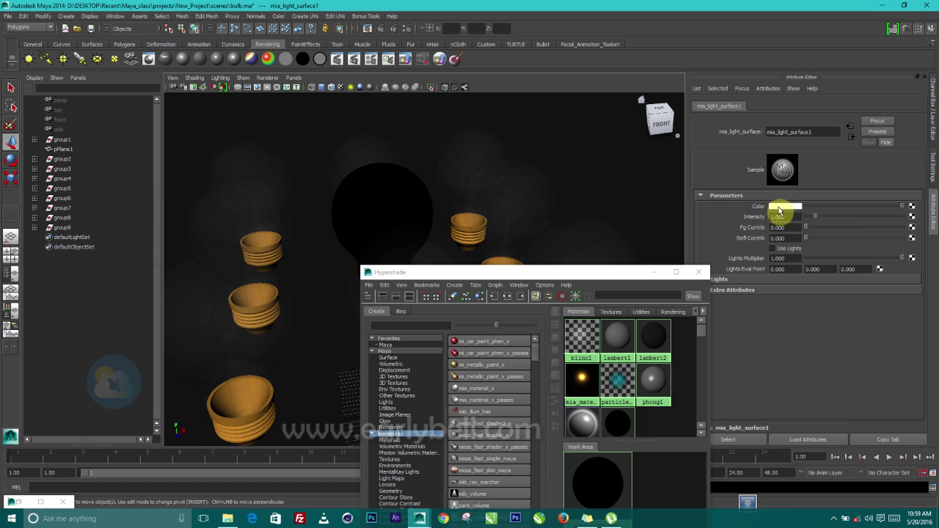
# Make the mia_light_surface1 colour yellow and render the current frame in mental ray
pyautogui.click(786, 207)
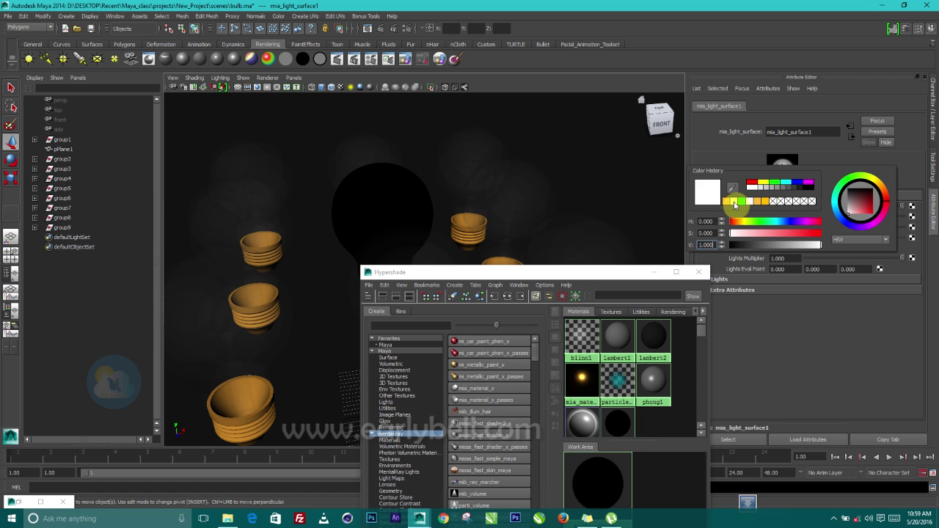
pyautogui.click(734, 201)
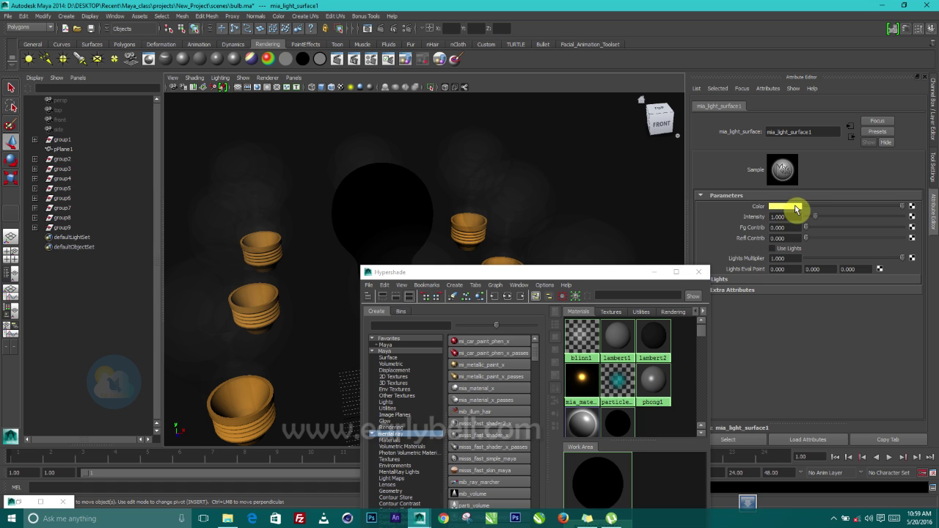
pyautogui.click(797, 209)
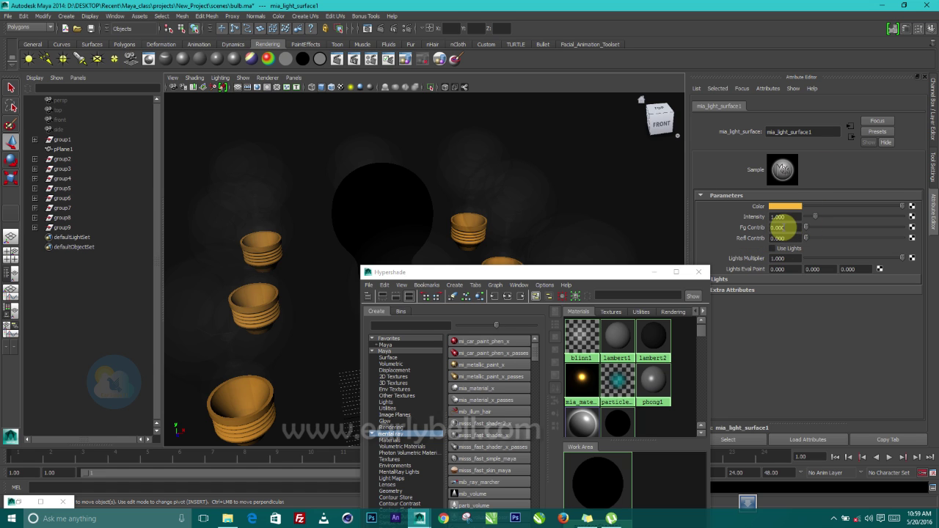
pyautogui.click(368, 28)
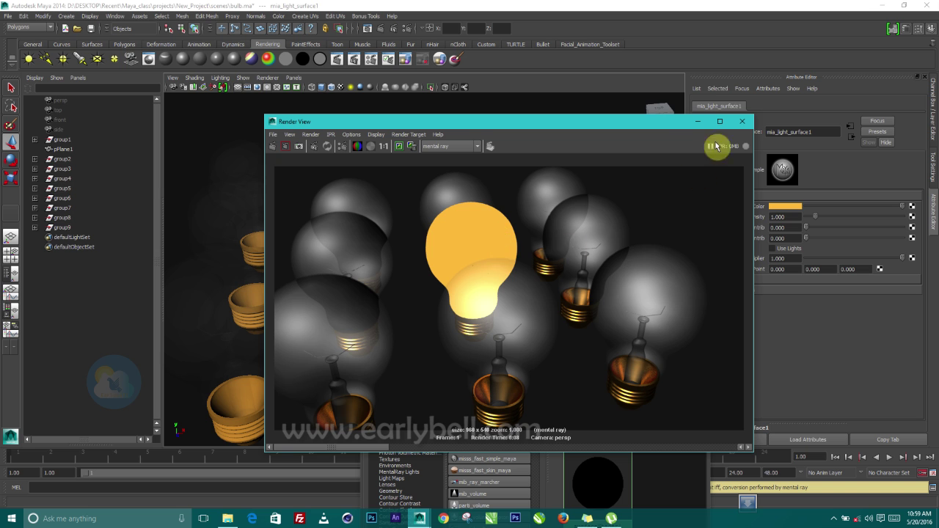
# Set mia_light_surface1 Intensity to 2.000 and Fg Contrib to 5.000
pyautogui.click(695, 122)
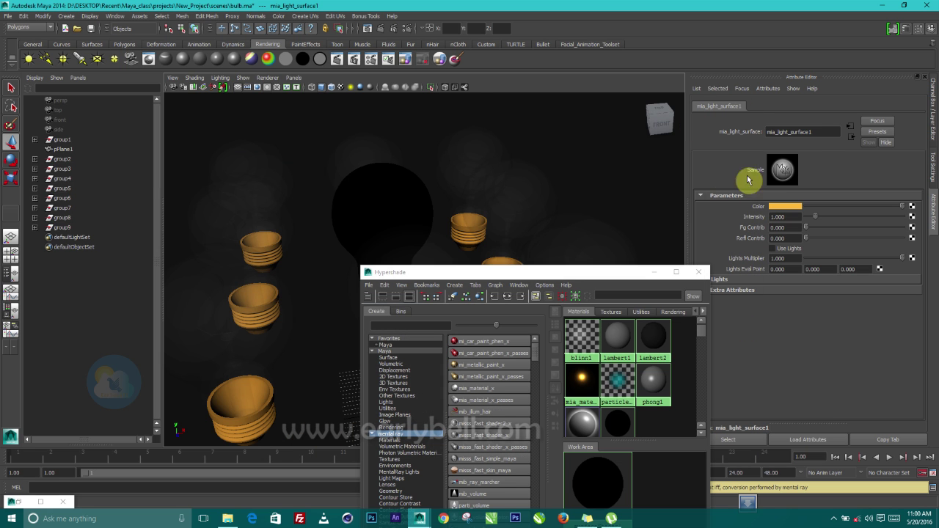
pyautogui.doubleClick(805, 131)
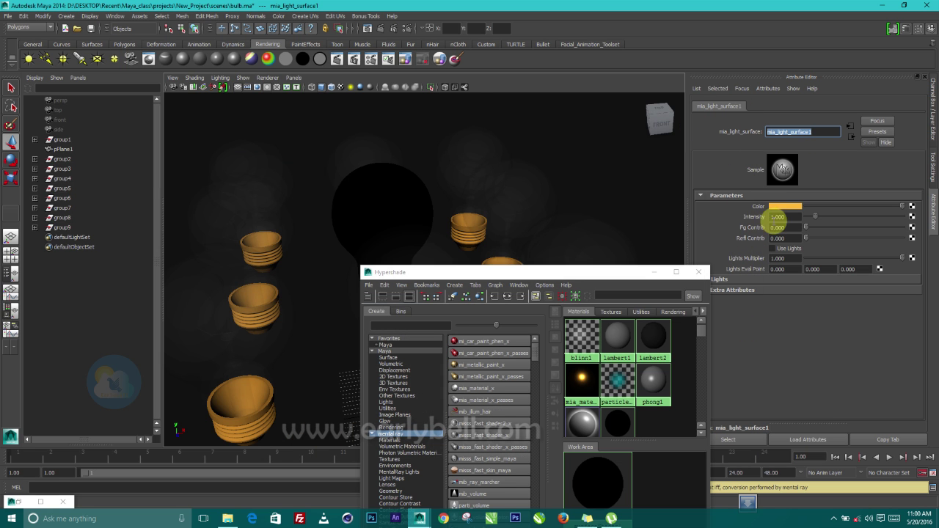
pyautogui.doubleClick(783, 216)
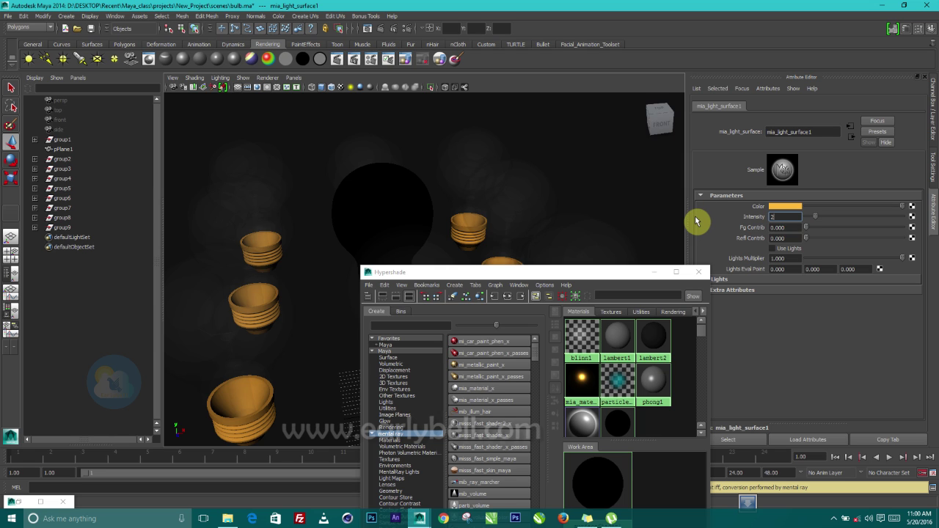
pyautogui.write('2.000')
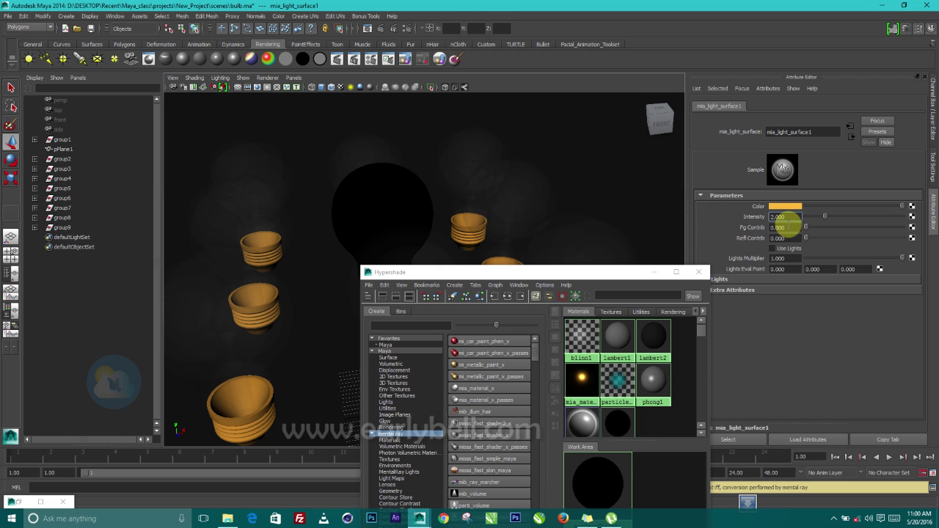
pyautogui.doubleClick(783, 227)
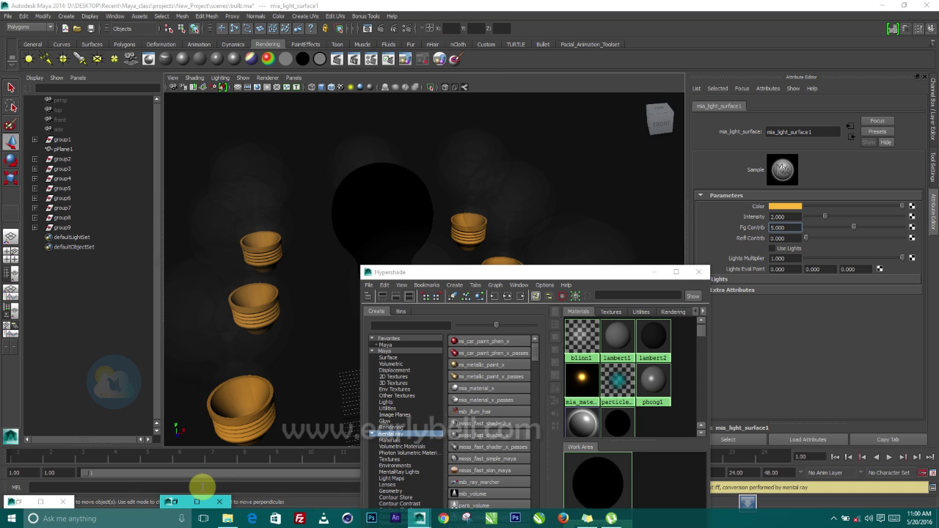
pyautogui.click(196, 502)
# Turn on Global Illumination and Final Gathering under Indirect Lighting, then render the frame
pyautogui.moveTo(544, 4); pyautogui.dragTo(664, 67)
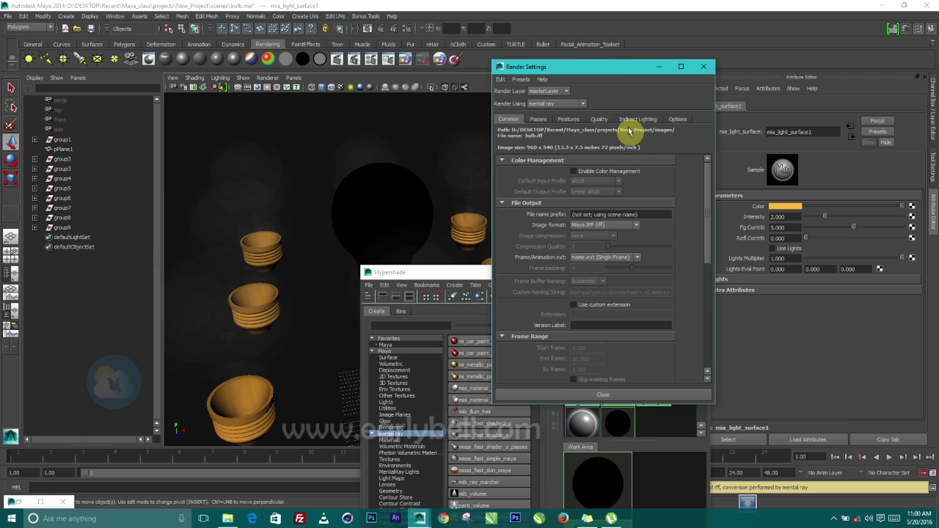
pyautogui.click(630, 120)
pyautogui.click(574, 182)
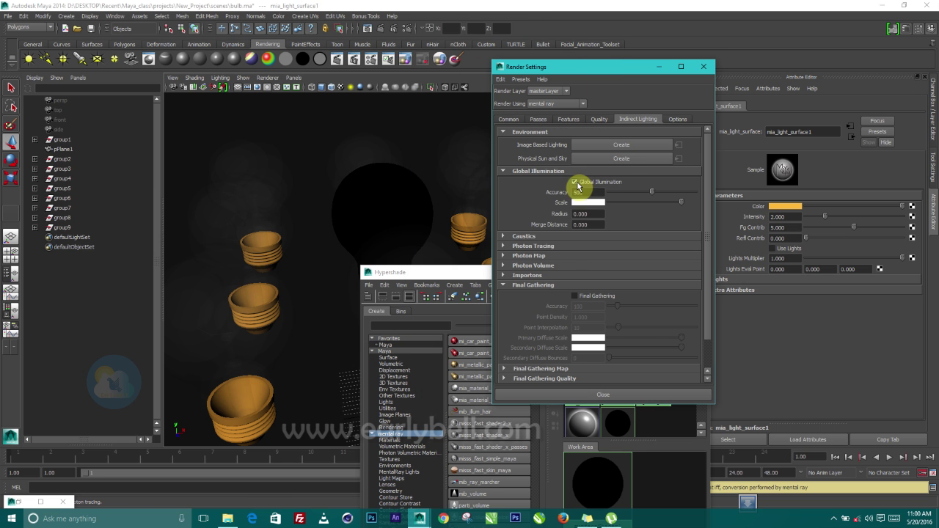
pyautogui.click(574, 296)
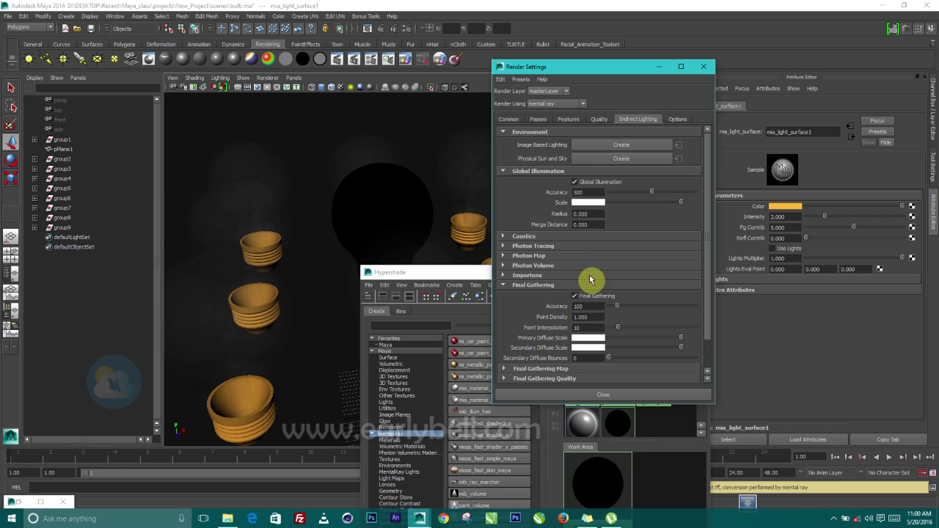
pyautogui.click(381, 29)
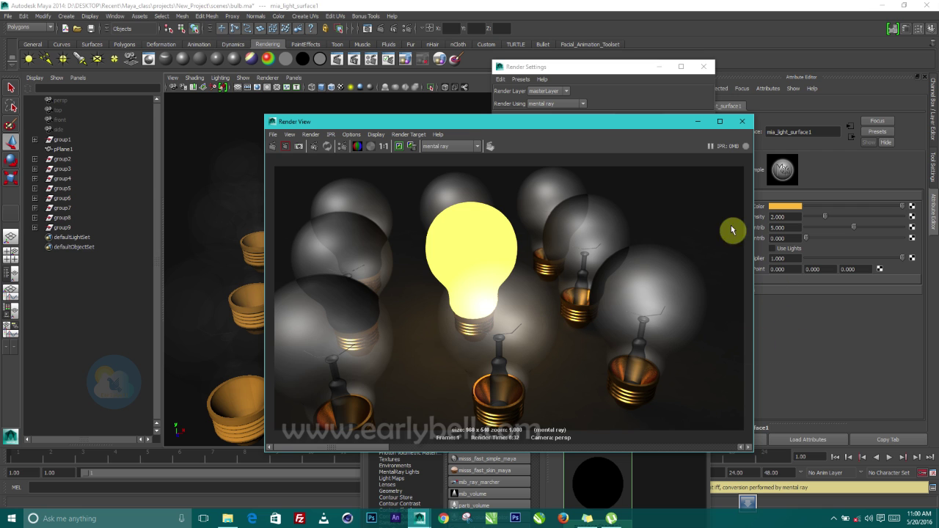
# Expand Render Options on the Common tab and arrange Render Settings beside the finished render
pyautogui.click(719, 121)
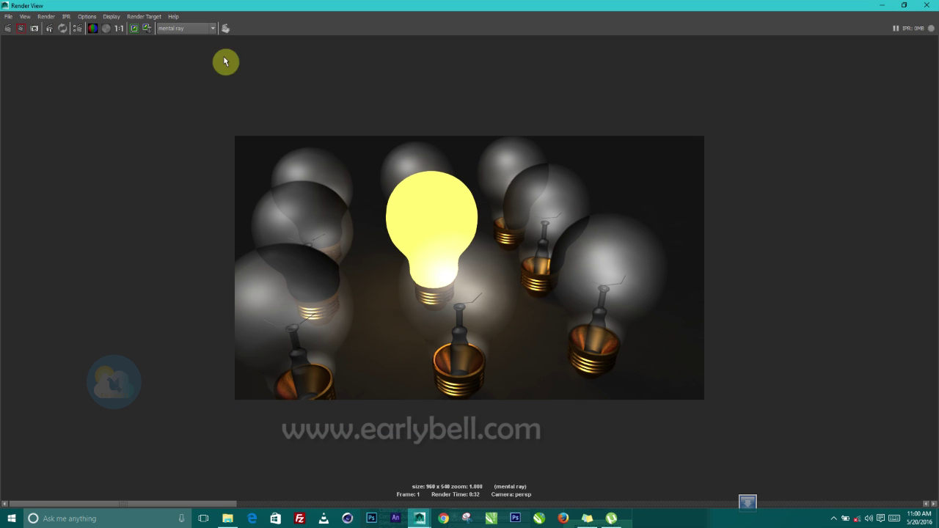
pyautogui.doubleClick(534, 5)
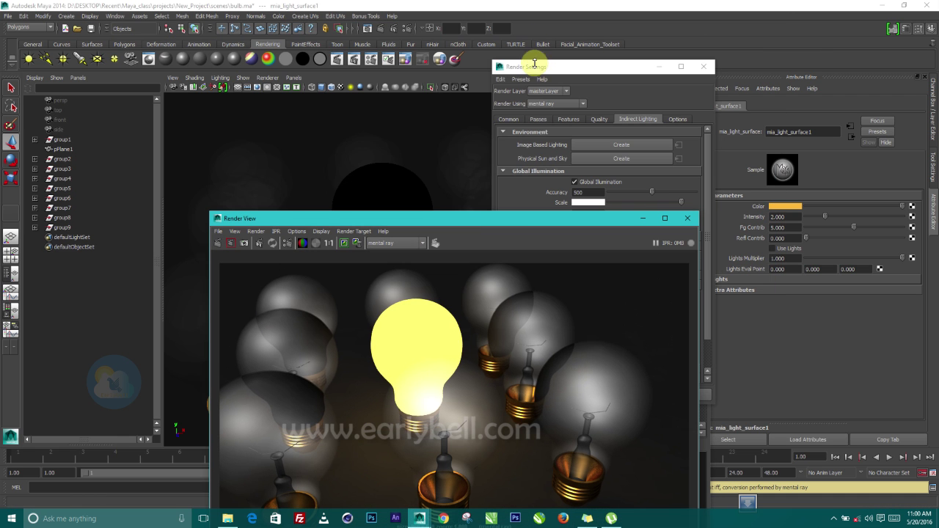
pyautogui.click(508, 118)
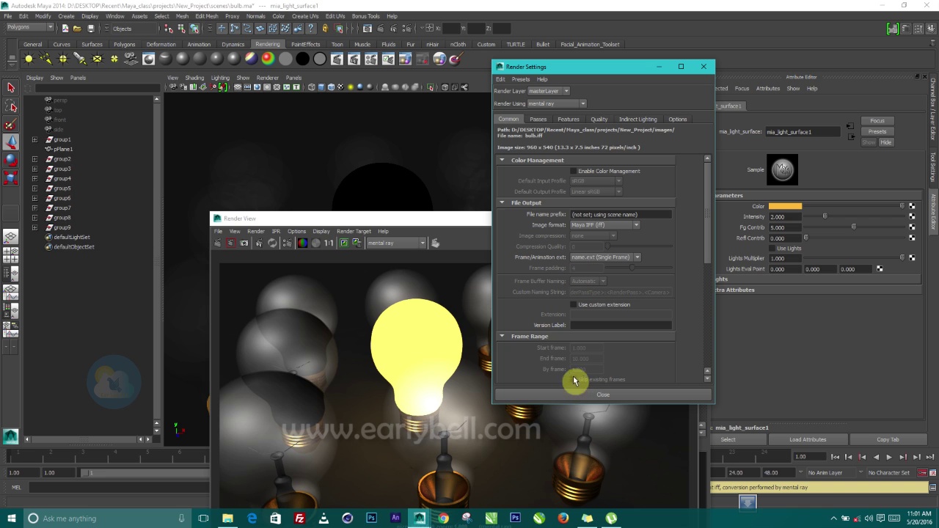
pyautogui.scroll(-10, 557, 367)
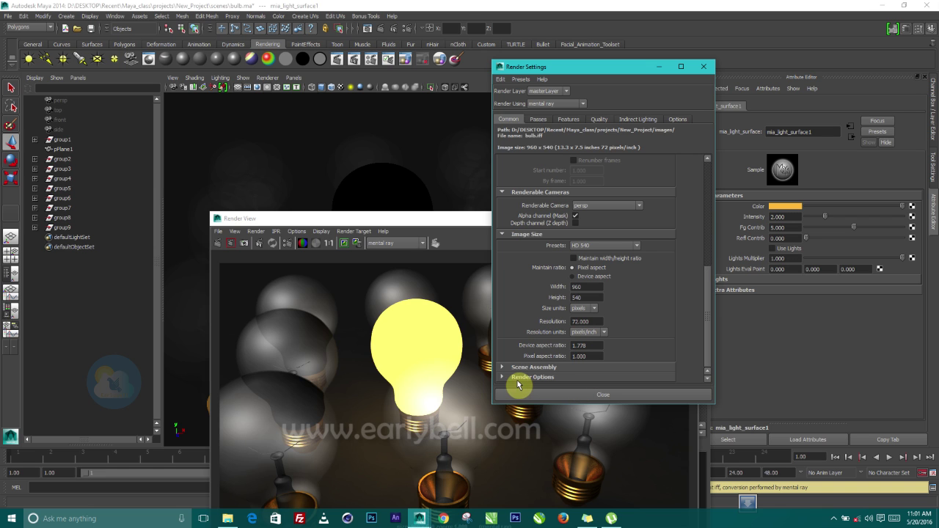
pyautogui.click(517, 378)
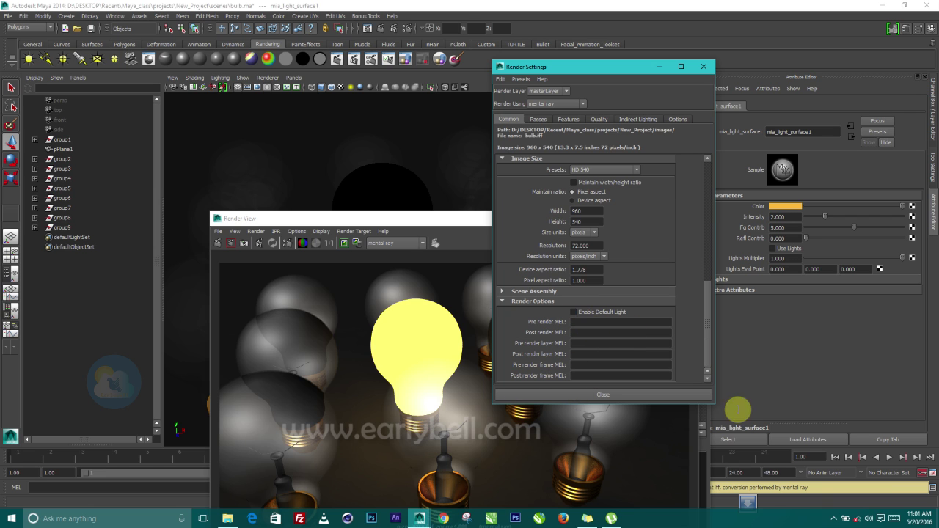
pyautogui.moveTo(618, 67); pyautogui.dragTo(790, 45)
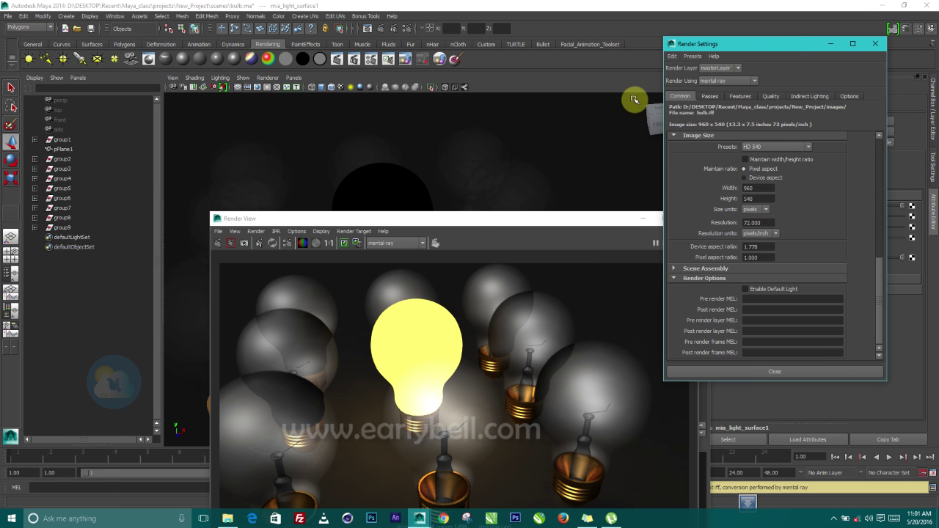
pyautogui.moveTo(473, 226); pyautogui.dragTo(366, 93)
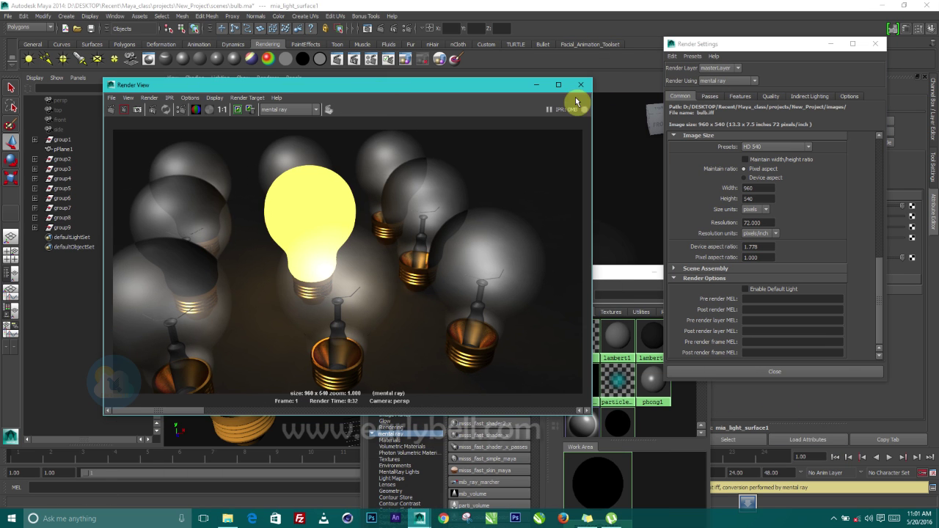
pyautogui.moveTo(770, 37); pyautogui.dragTo(444, 35)
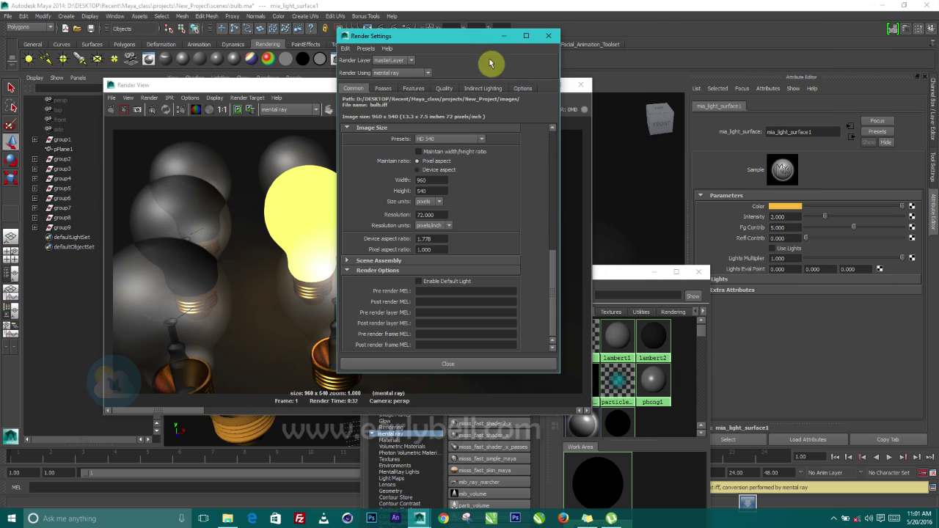
pyautogui.click(794, 216)
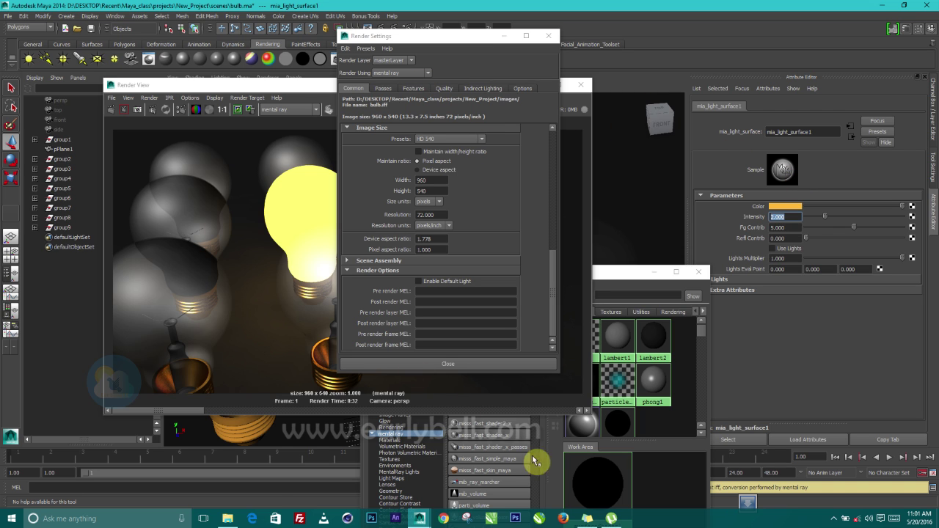
# Give surfaceShader1 a dim olive-yellow Out Glow Color and redo the mental ray render
pyautogui.click(600, 470)
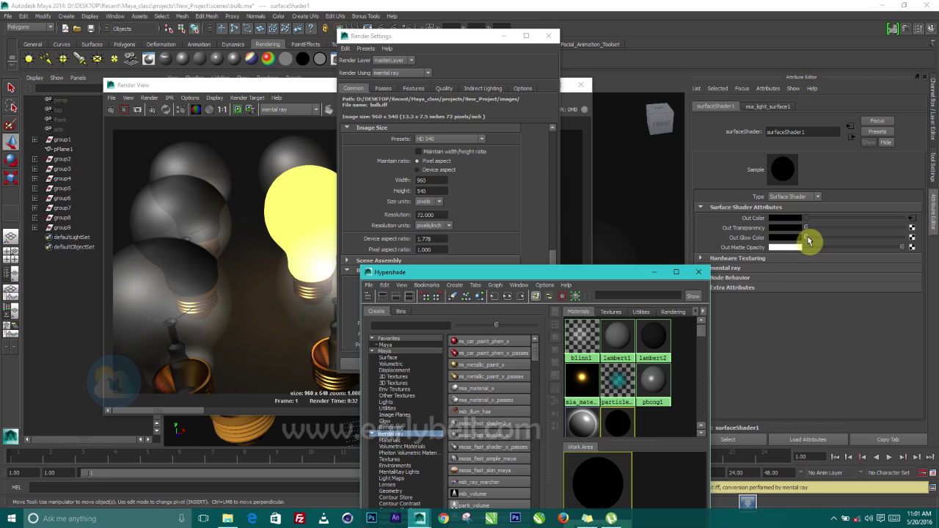
pyautogui.moveTo(807, 237); pyautogui.dragTo(819, 236)
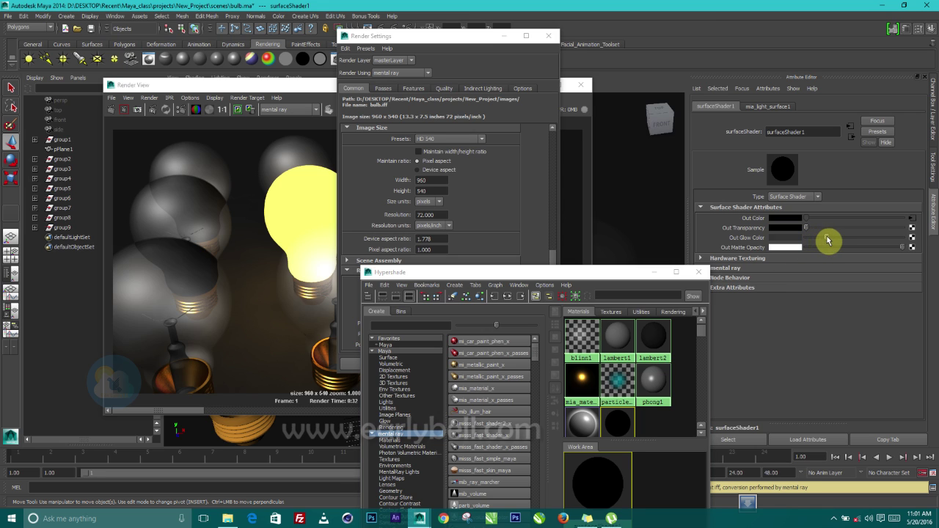
pyautogui.click(790, 237)
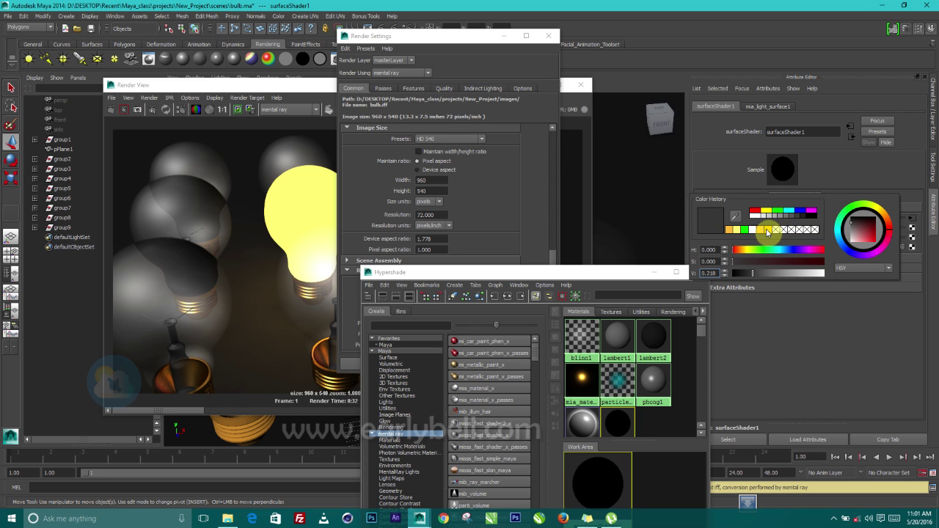
pyautogui.click(767, 232)
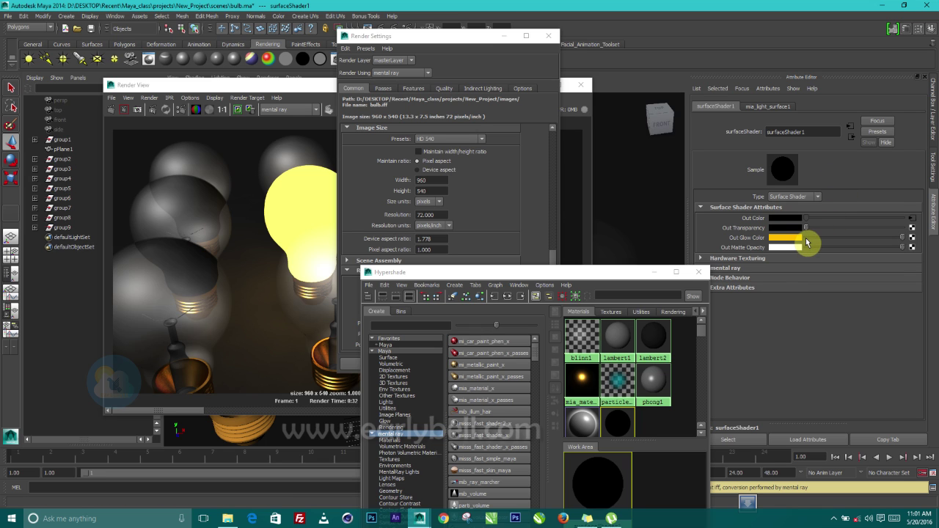
pyautogui.moveTo(902, 237); pyautogui.dragTo(846, 240)
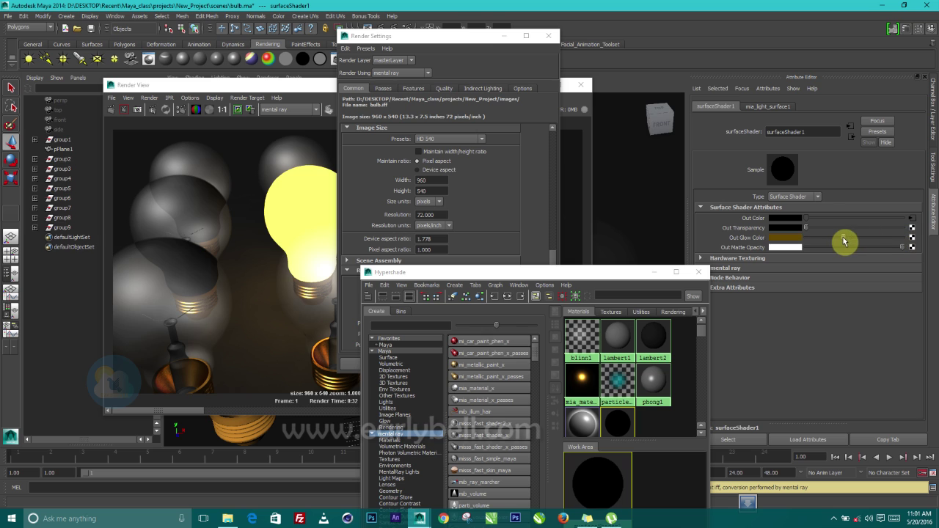
pyautogui.click(306, 84)
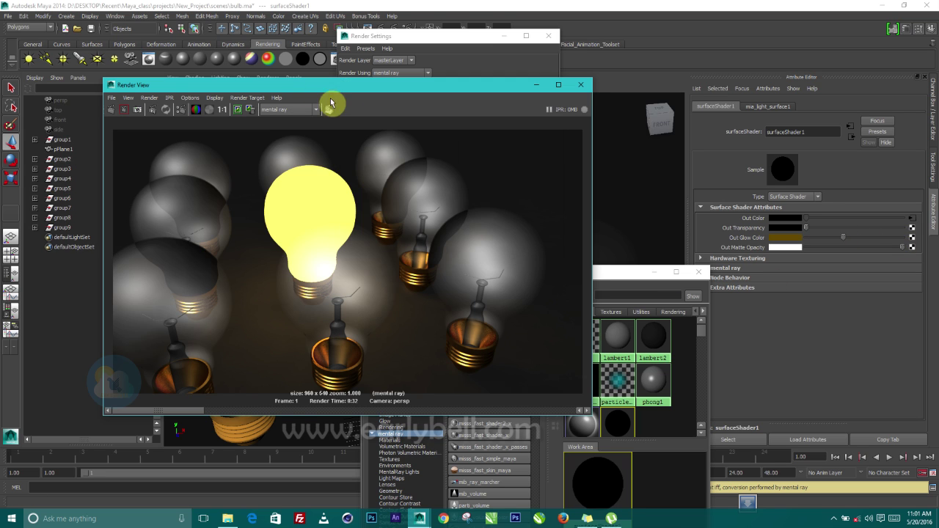
pyautogui.click(111, 109)
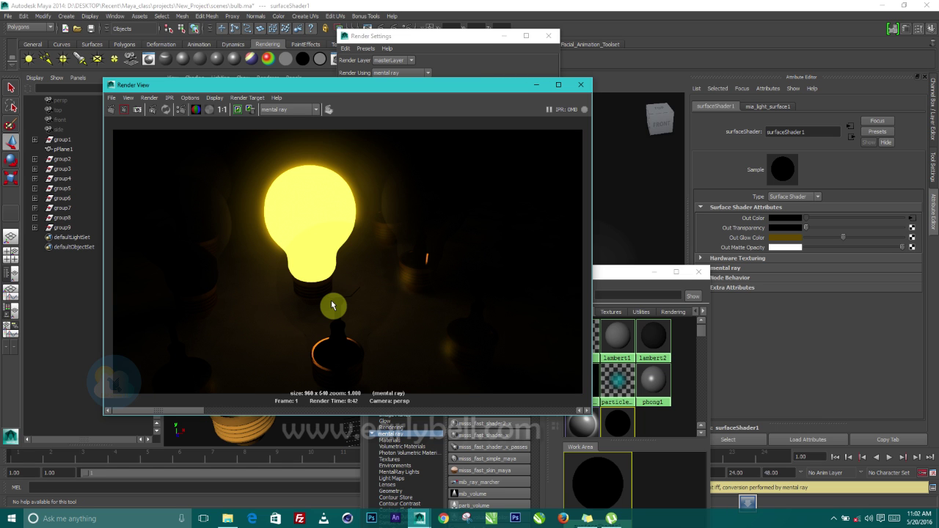
# Close the Render View window and minimize the Render Settings window
pyautogui.click(558, 85)
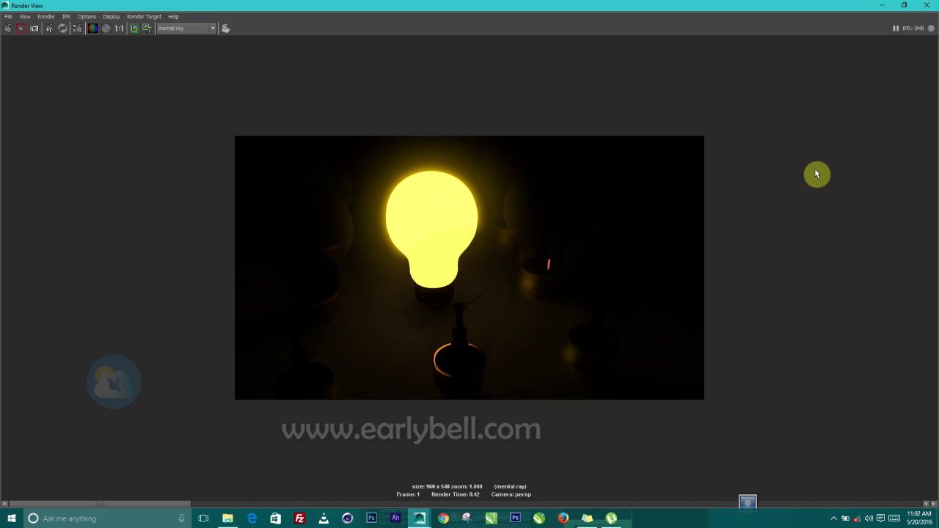
pyautogui.click(903, 6)
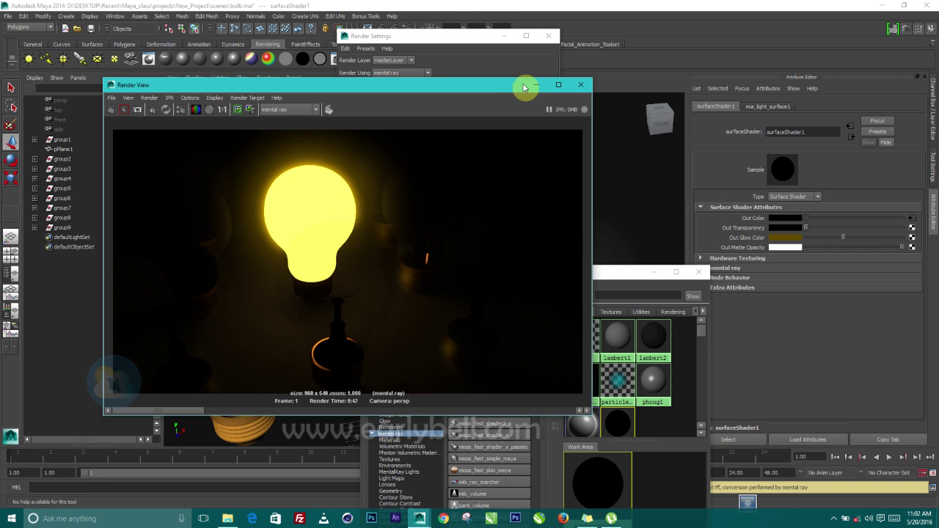
pyautogui.click(529, 83)
pyautogui.click(503, 36)
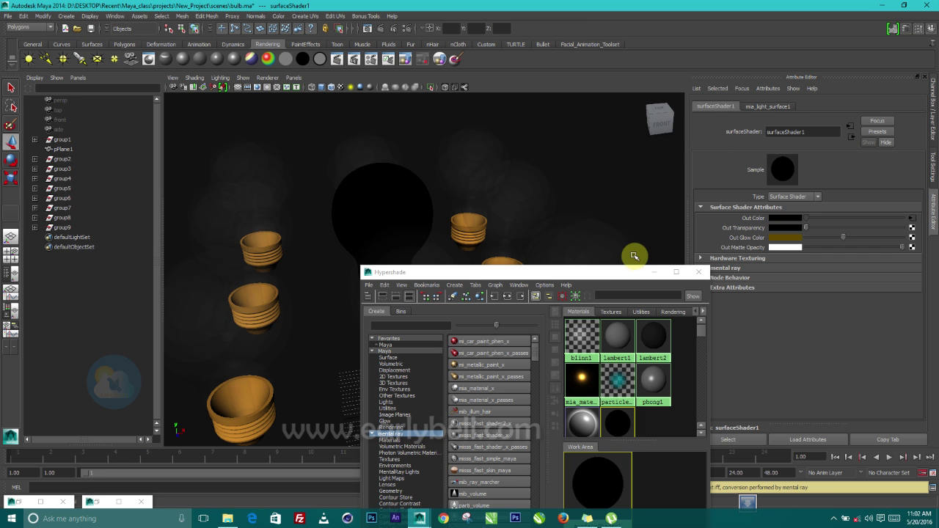
# Add a spot light from the Rendering shelf and look through it in the viewport
pyautogui.click(657, 273)
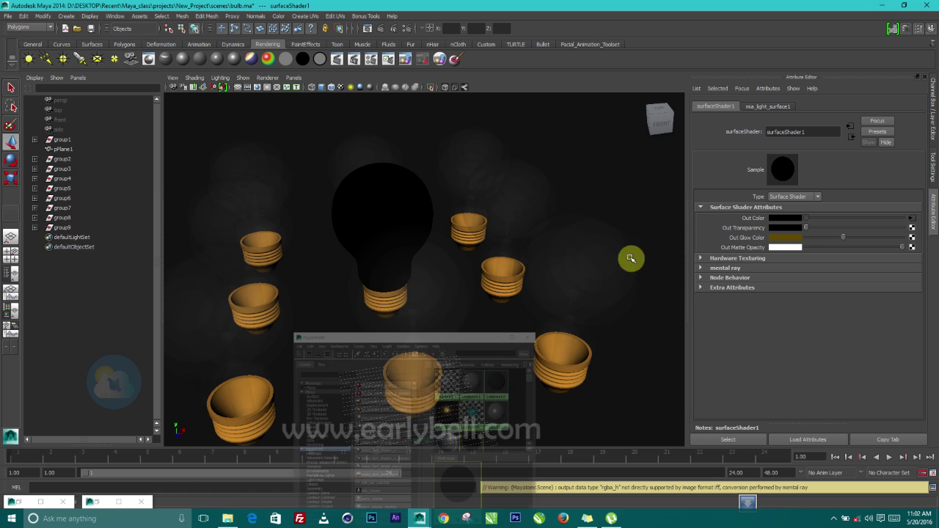
pyautogui.click(81, 61)
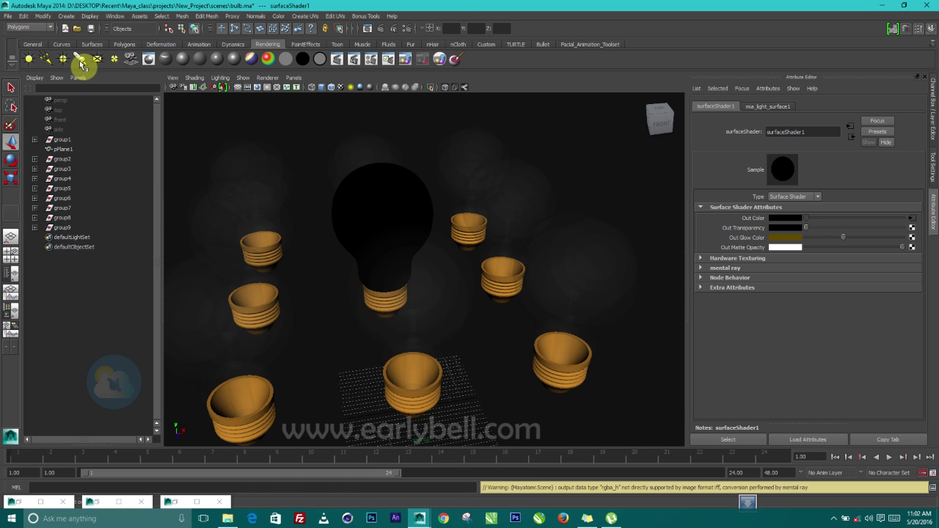
pyautogui.click(293, 78)
pyautogui.click(311, 126)
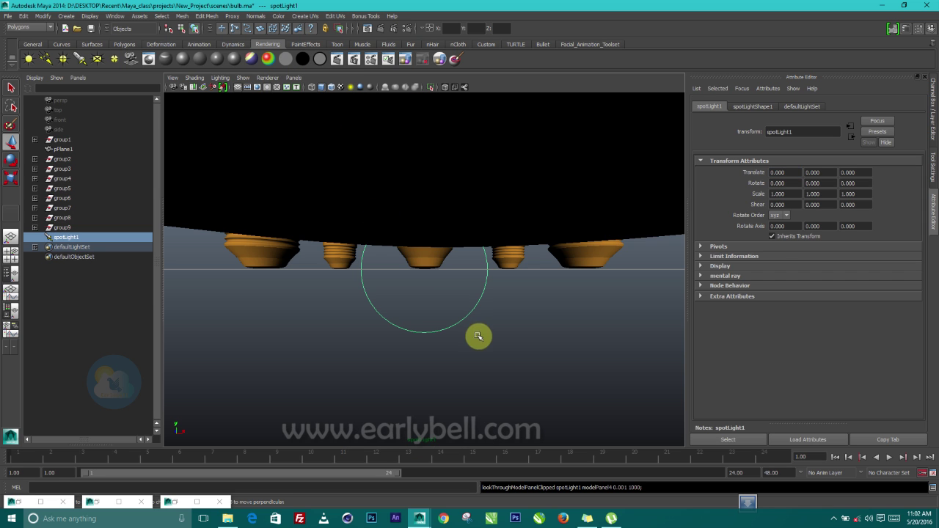
# Light the viewport with Use All Lights and aim the spot light straight down onto the bulbs
pyautogui.keyDown('alt'); pyautogui.moveTo(418, 256); pyautogui.dragTo(403, 296); pyautogui.keyUp('alt')
pyautogui.scroll(-5, 420, 275)
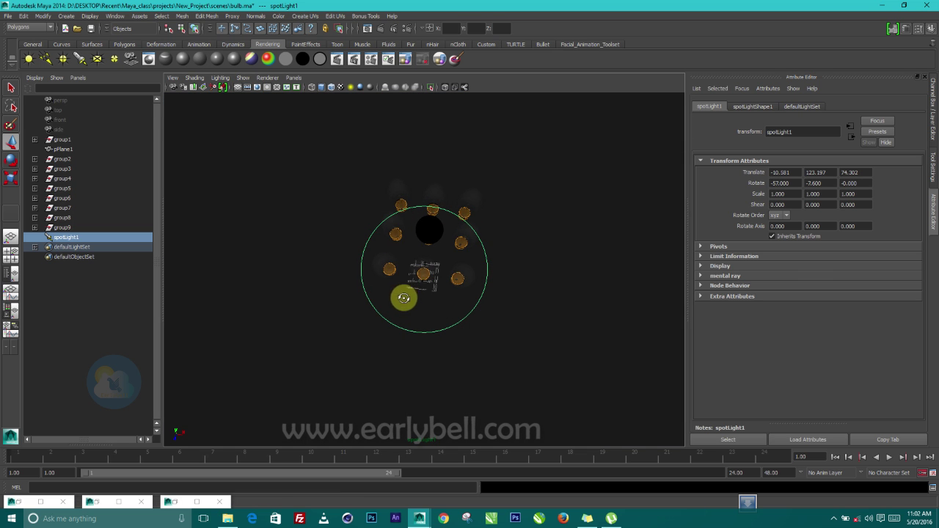
pyautogui.click(220, 78)
pyautogui.click(228, 100)
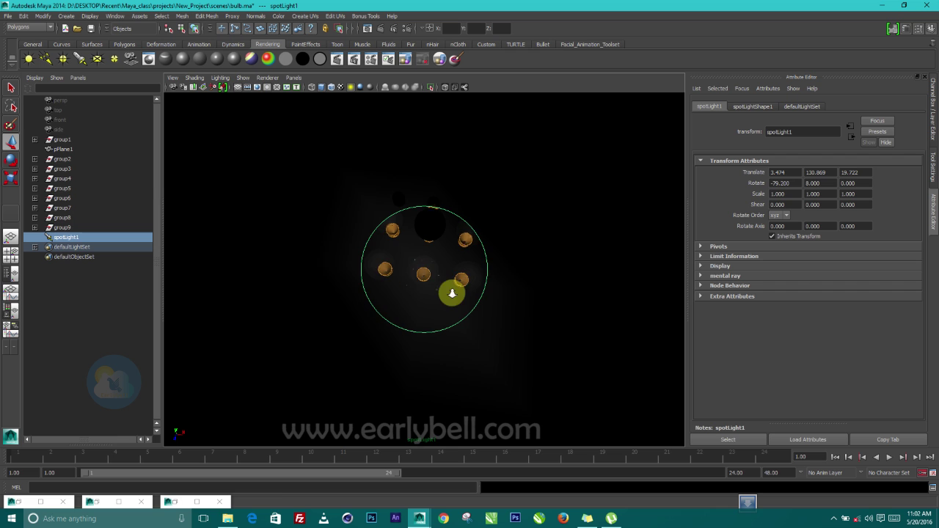
pyautogui.keyDown('alt'); pyautogui.moveTo(452, 294); pyautogui.dragTo(436, 315); pyautogui.keyUp('alt')
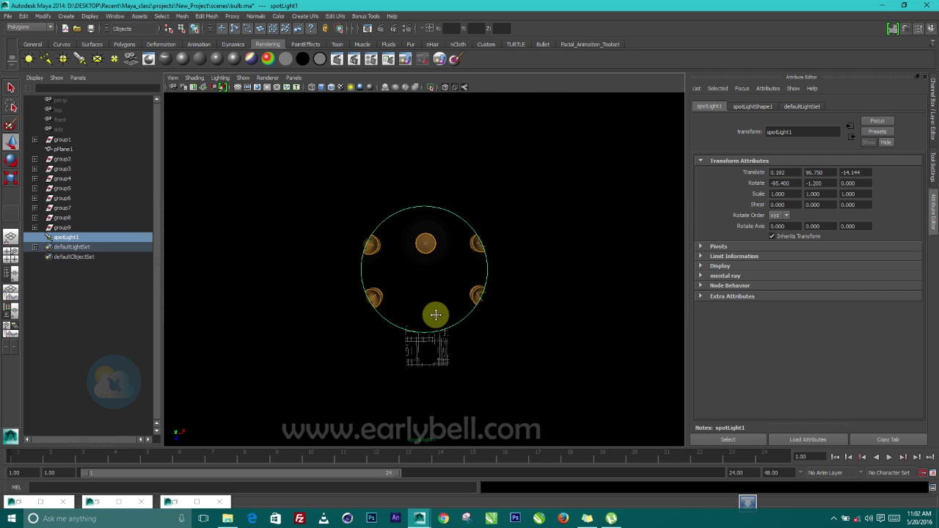
pyautogui.keyDown('alt'); pyautogui.moveTo(435, 314); pyautogui.dragTo(457, 308, button='middle'); pyautogui.keyUp('alt')
# Set the spot light's Cone Angle to 68.529 and Dropoff to 24.594, recentring it over the bulbs
pyautogui.click(763, 107)
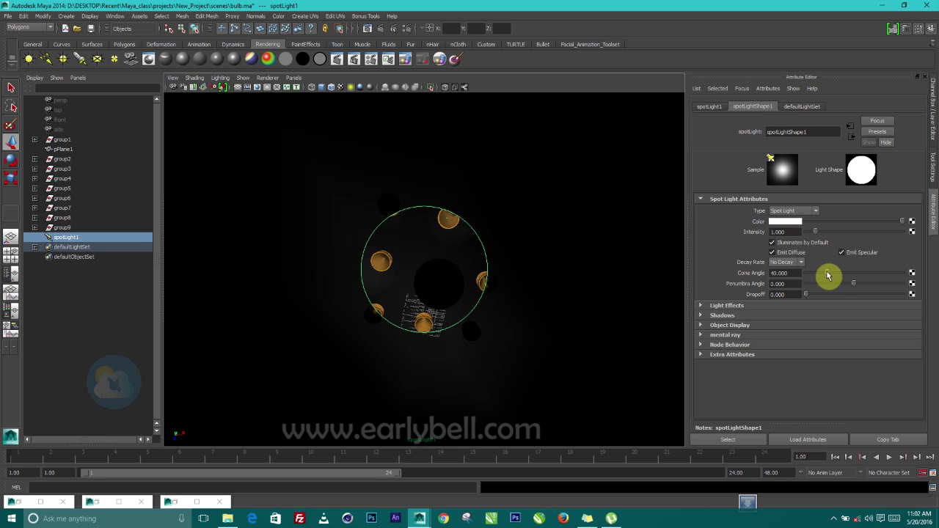
pyautogui.moveTo(827, 275); pyautogui.dragTo(843, 275)
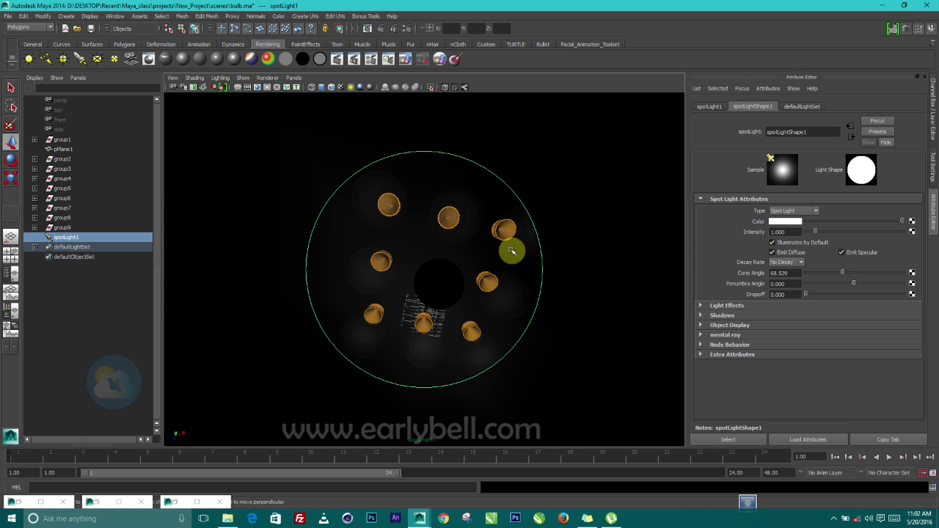
pyautogui.keyDown('alt'); pyautogui.moveTo(512, 251); pyautogui.dragTo(499, 268); pyautogui.keyUp('alt')
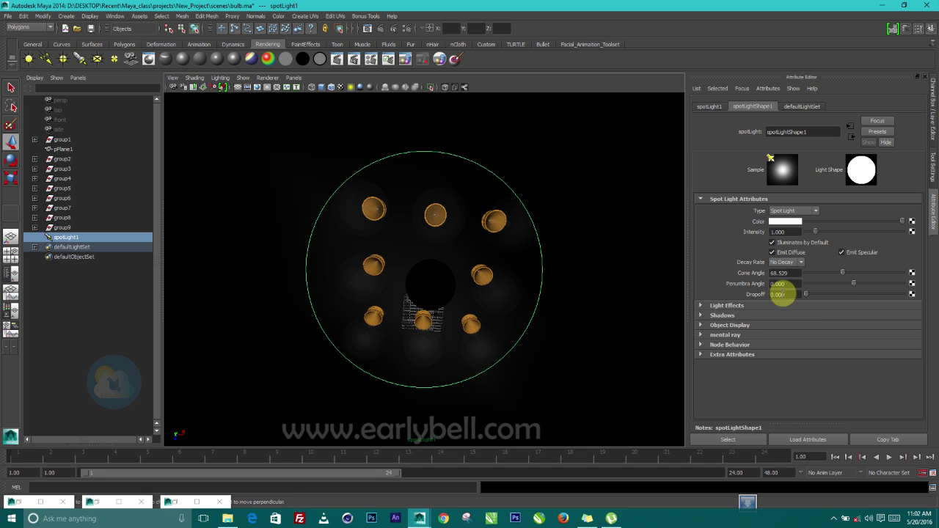
pyautogui.moveTo(816, 297); pyautogui.dragTo(824, 295)
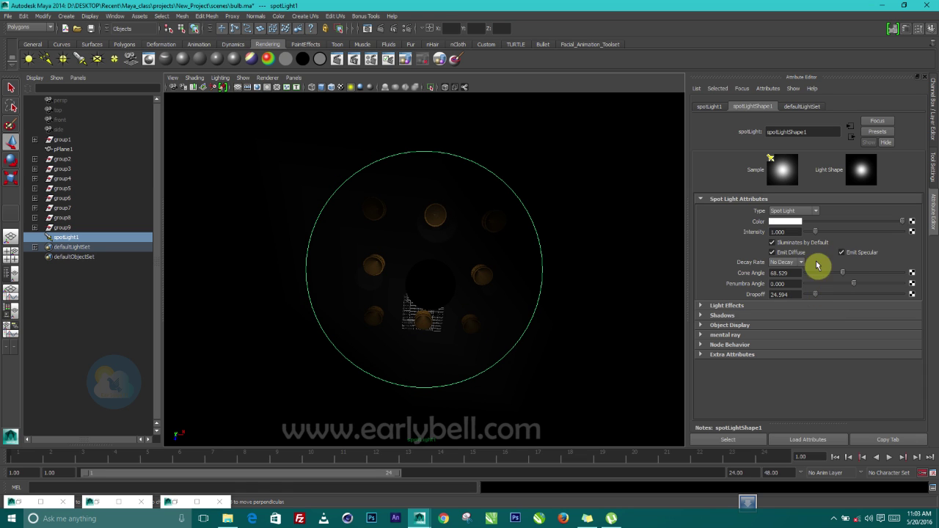
# Set the spot light's Decay Rate to Linear and its Intensity to 50
pyautogui.moveTo(816, 233)
pyautogui.mouseDown()
pyautogui.moveTo(897, 234)
pyautogui.moveTo(829, 242)
pyautogui.mouseUp()
pyautogui.click(785, 263)
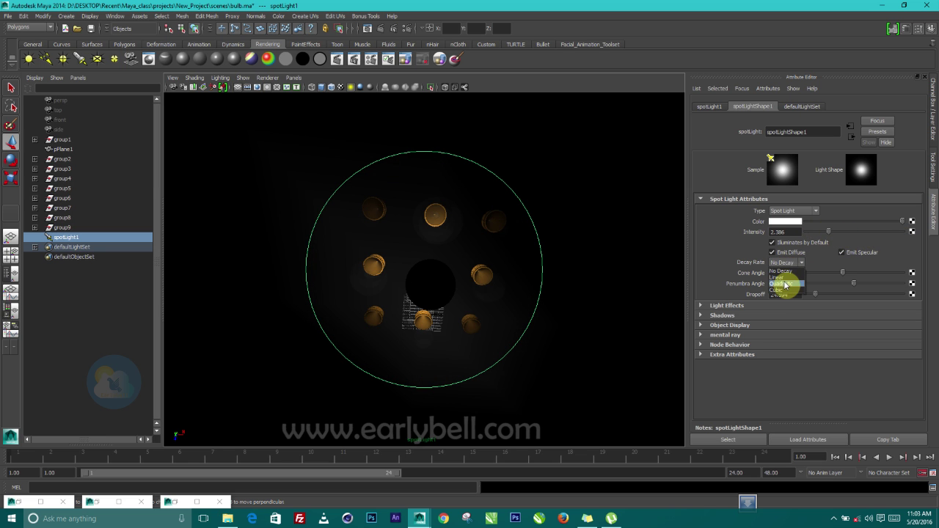
pyautogui.click(783, 277)
pyautogui.moveTo(828, 234); pyautogui.dragTo(935, 229)
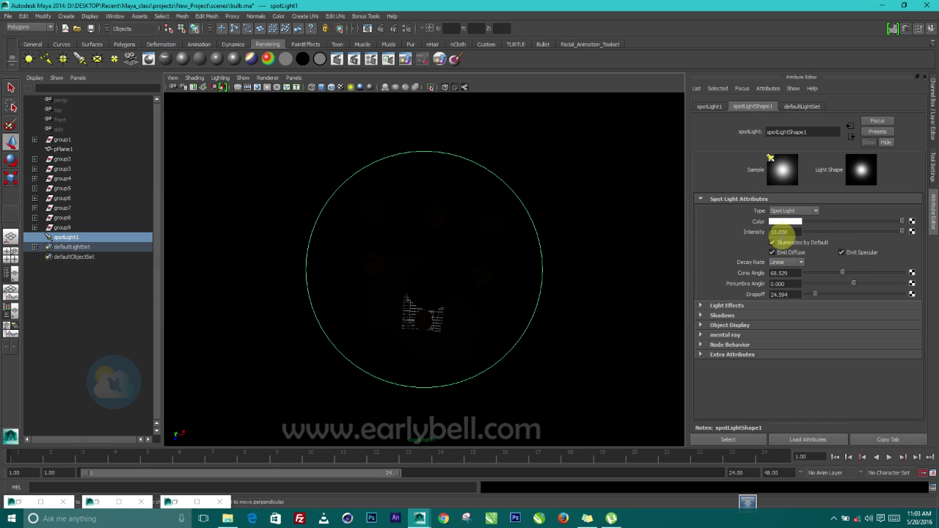
pyautogui.click(776, 232)
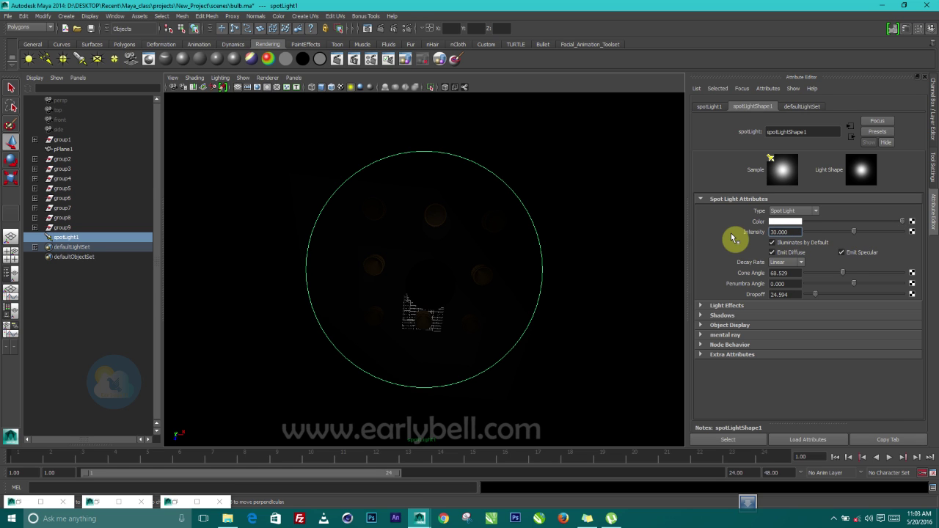
pyautogui.press('Return')
pyautogui.click(293, 77)
# Return the viewport to the persp camera with default lighting and the Resolution Gate showing
pyautogui.moveTo(351, 88)
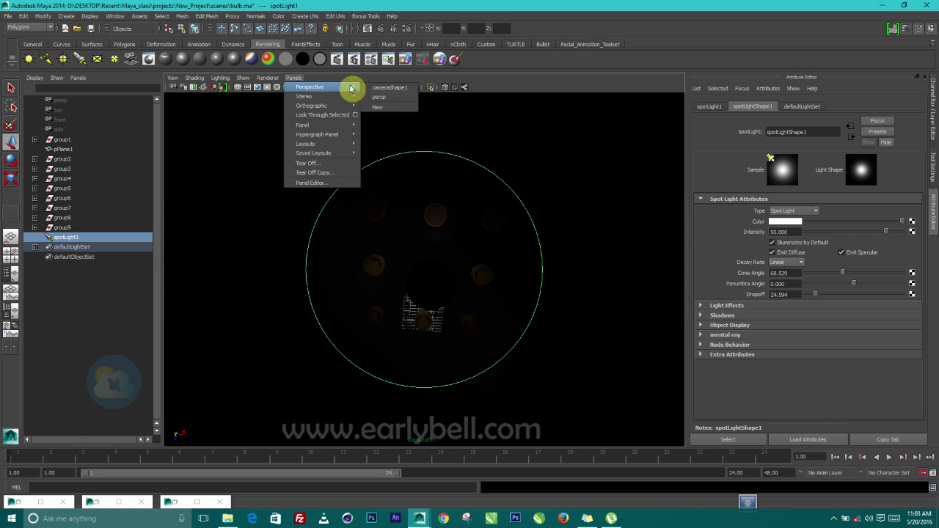
pyautogui.click(386, 96)
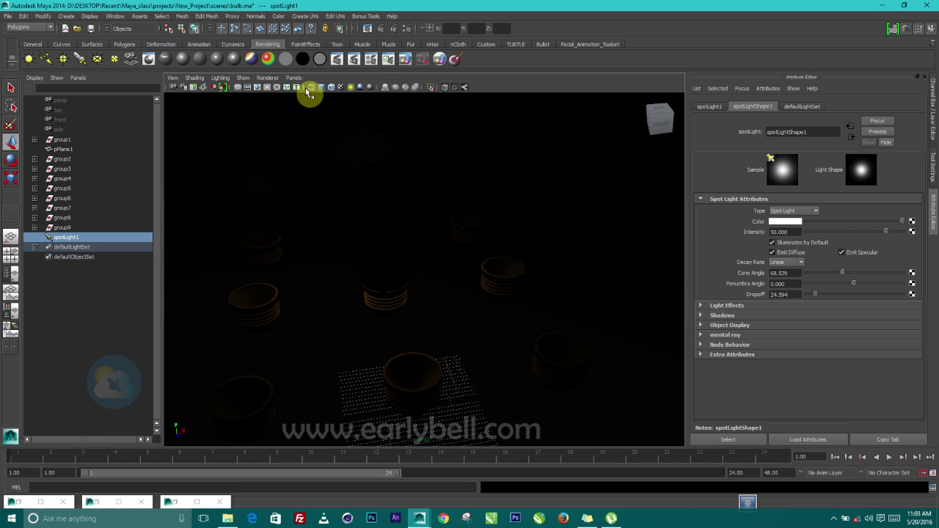
pyautogui.click(221, 79)
pyautogui.click(224, 93)
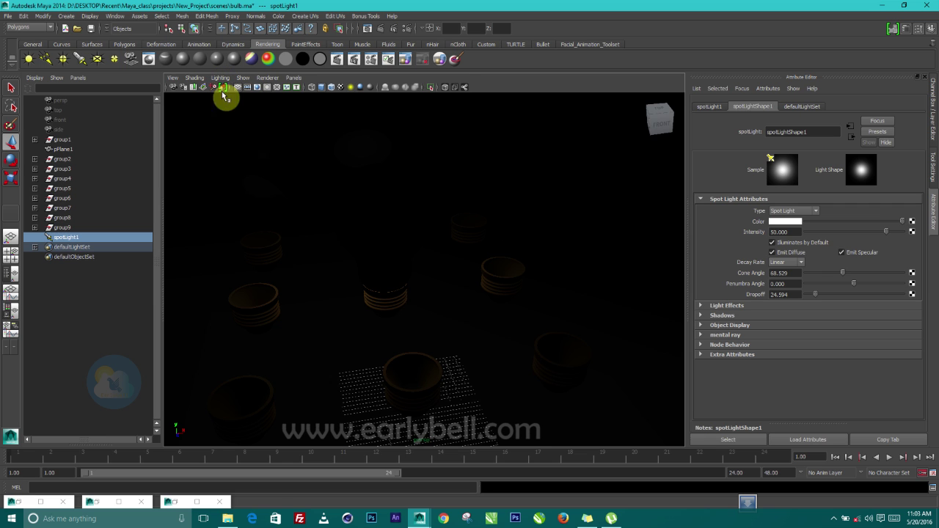
pyautogui.click(267, 87)
pyautogui.keyDown('alt'); pyautogui.moveTo(382, 307); pyautogui.dragTo(445, 279); pyautogui.keyUp('alt')
# Frame the bulbs from a low angle, render in mental ray, and move the Render View aside
pyautogui.keyDown('alt'); pyautogui.moveTo(445, 279); pyautogui.dragTo(437, 278, button='right'); pyautogui.keyUp('alt')
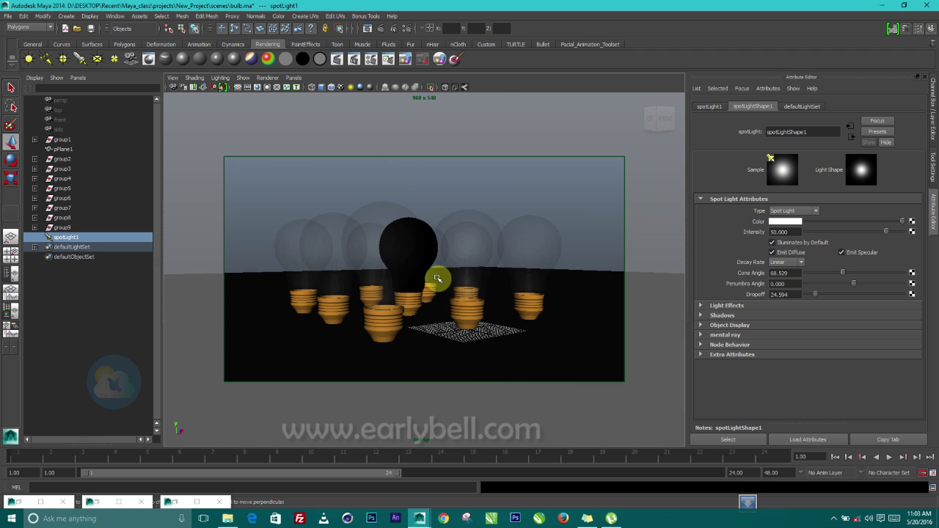
pyautogui.keyDown('alt'); pyautogui.moveTo(437, 277); pyautogui.dragTo(421, 255); pyautogui.keyUp('alt')
pyautogui.keyDown('alt'); pyautogui.moveTo(420, 256); pyautogui.dragTo(442, 273, button='right'); pyautogui.keyUp('alt')
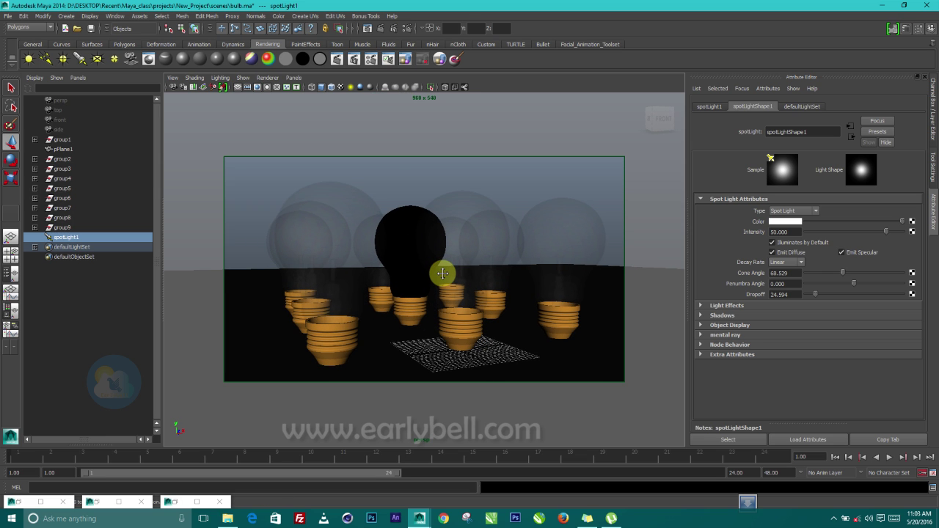
pyautogui.keyDown('alt'); pyautogui.moveTo(441, 273); pyautogui.dragTo(437, 271, button='middle'); pyautogui.keyUp('alt')
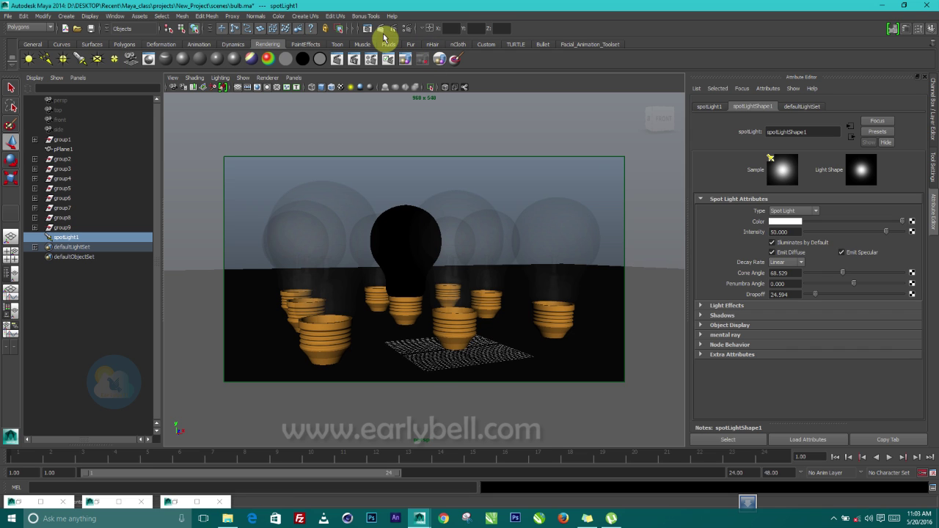
pyautogui.click(380, 29)
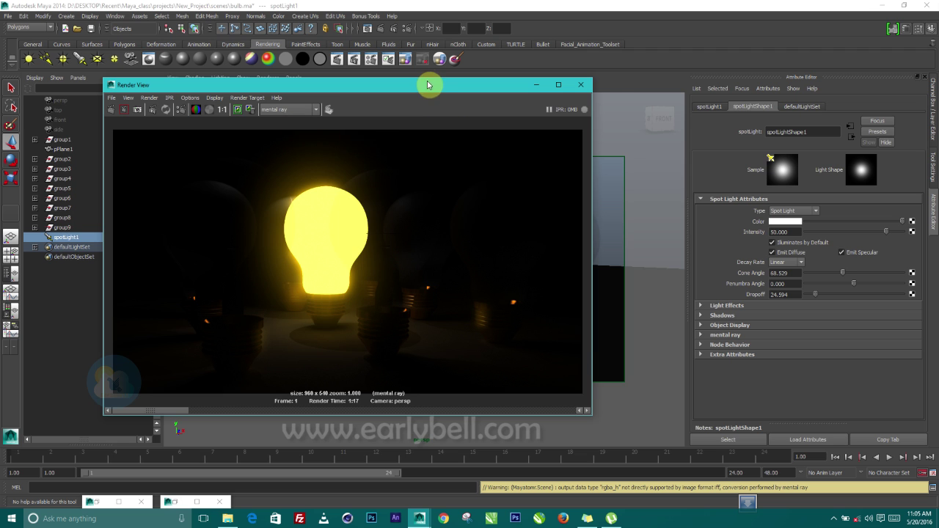
pyautogui.moveTo(429, 84); pyautogui.dragTo(790, 242)
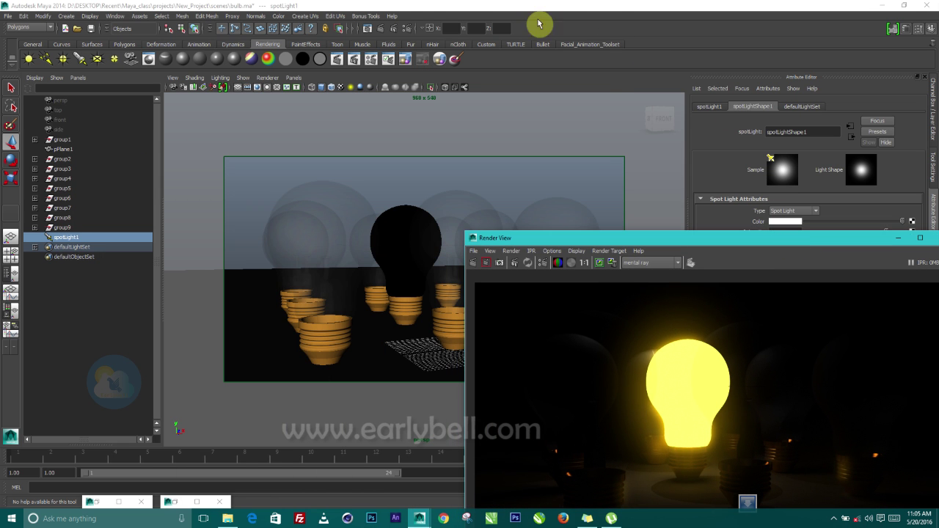
# Set the indirect lighting Point Interpolation to 100 in Render Settings
pyautogui.click(406, 28)
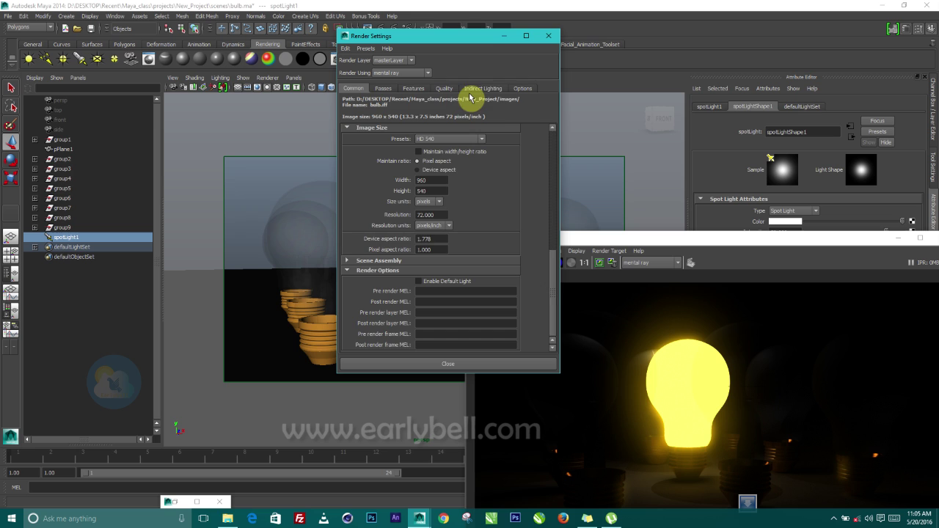
pyautogui.click(483, 88)
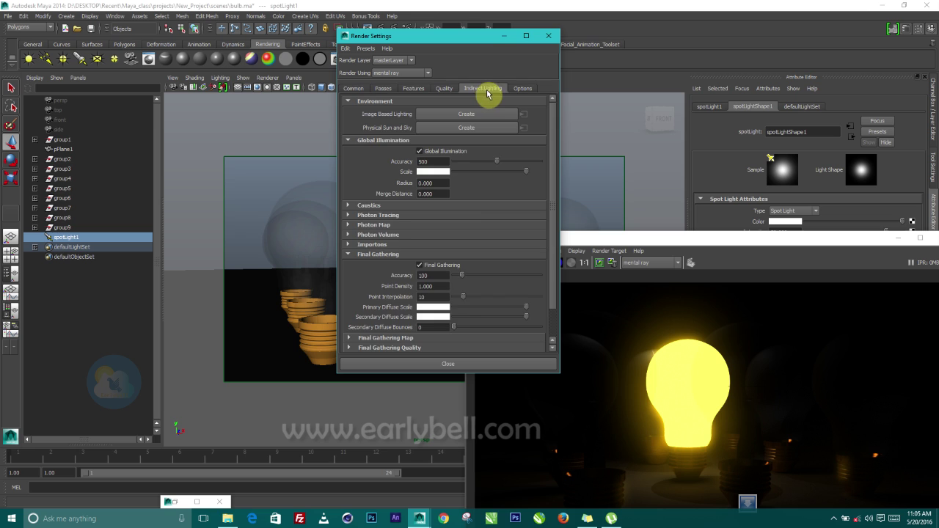
pyautogui.doubleClick(433, 297)
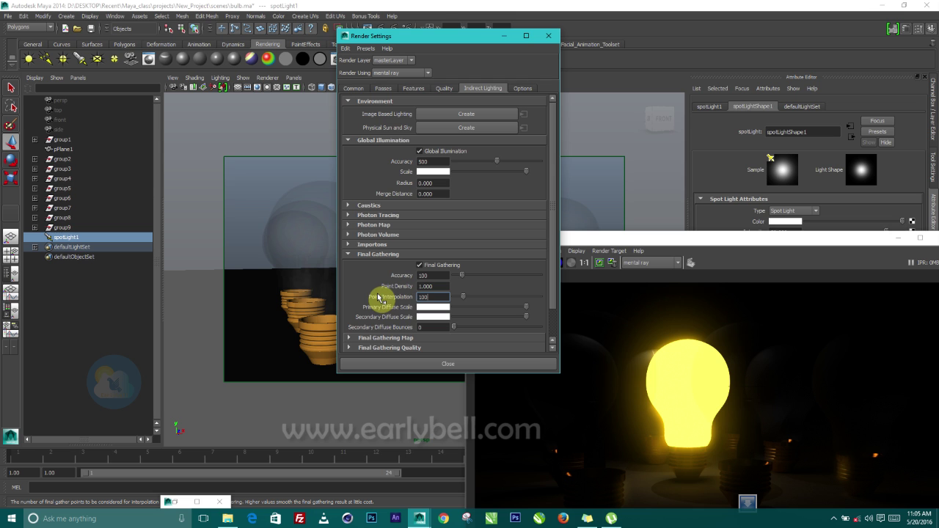
pyautogui.write('100')
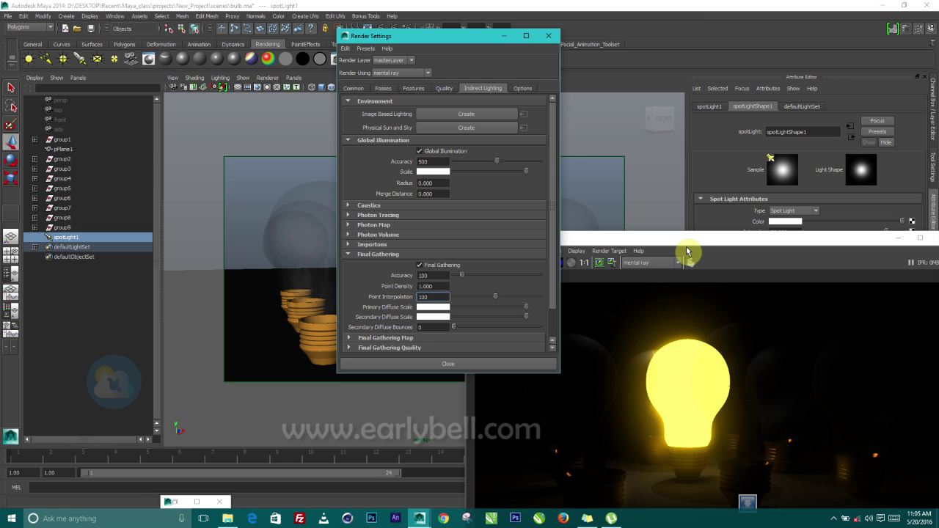
# Rearrange the Hypershade so both shading nodes show, and select the surface shader
pyautogui.moveTo(631, 237); pyautogui.dragTo(328, 59)
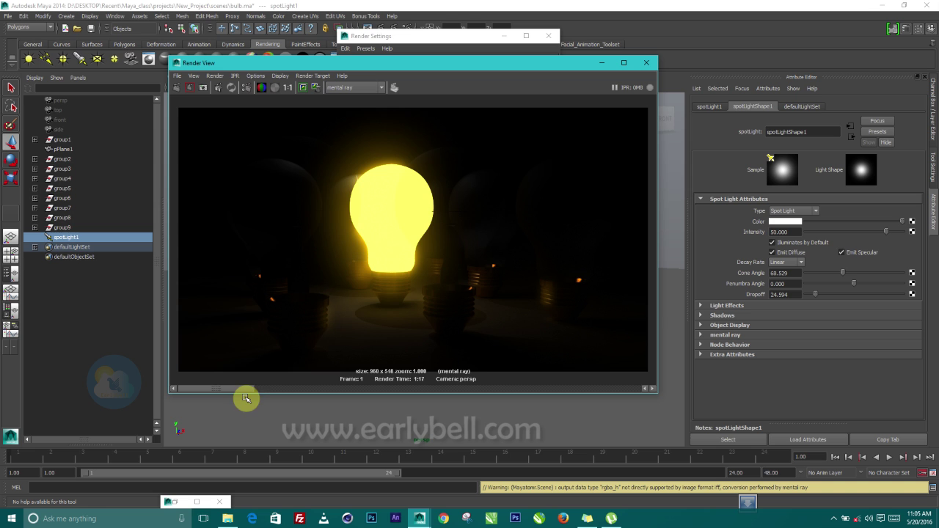
pyautogui.click(196, 502)
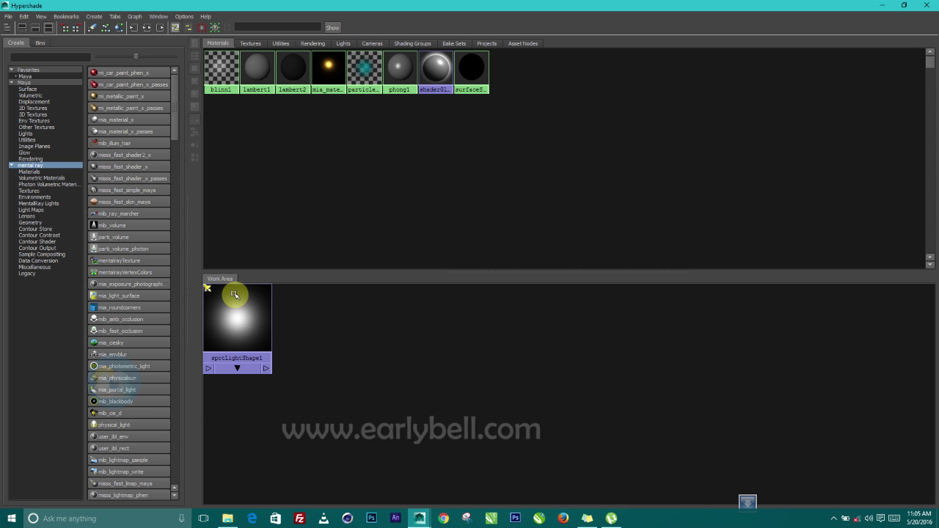
pyautogui.scroll(-1, 248, 320)
pyautogui.keyDown('alt'); pyautogui.moveTo(247, 320); pyautogui.dragTo(258, 356, button='middle'); pyautogui.keyUp('alt')
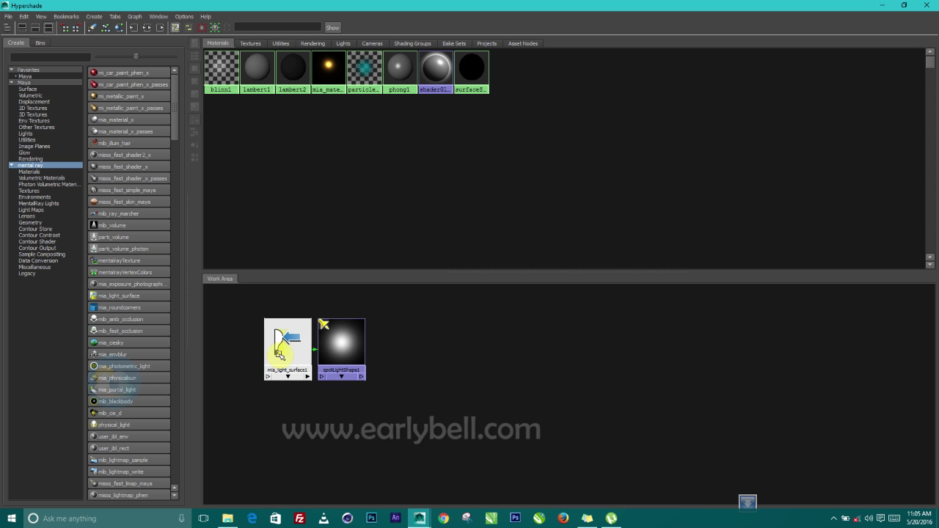
pyautogui.moveTo(328, 350); pyautogui.dragTo(330, 352, button='middle')
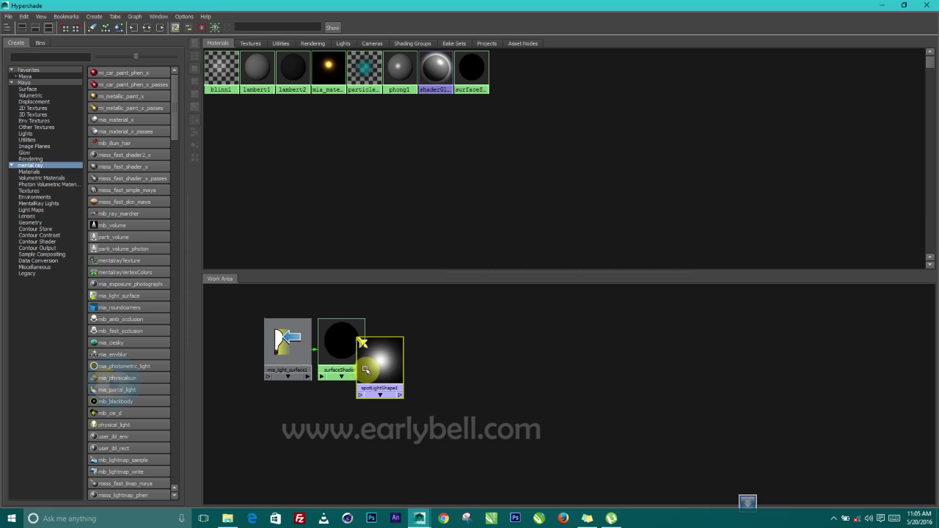
pyautogui.click(337, 352)
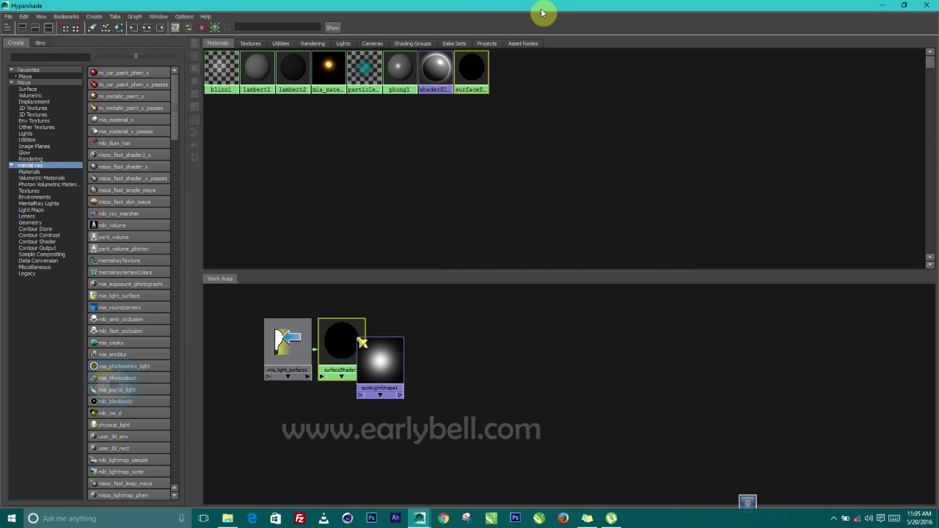
pyautogui.moveTo(541, 13); pyautogui.dragTo(433, 257)
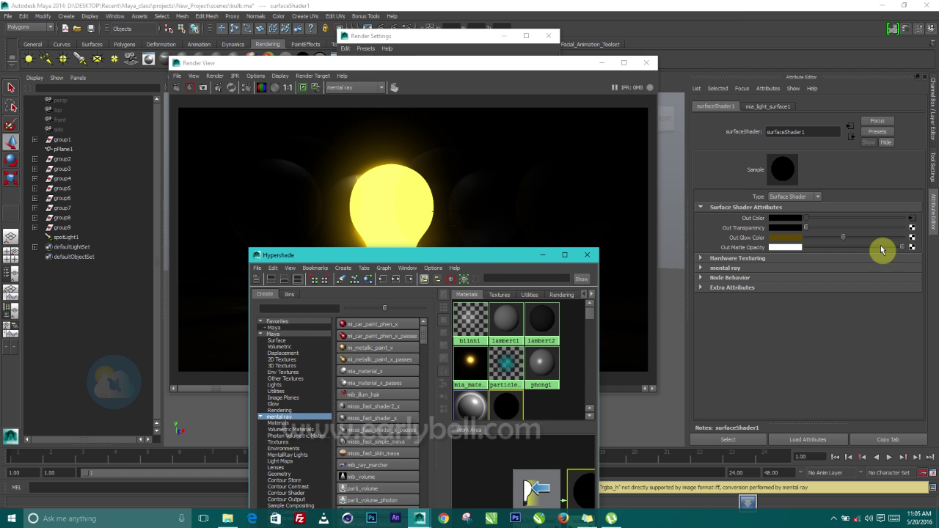
pyautogui.click(842, 239)
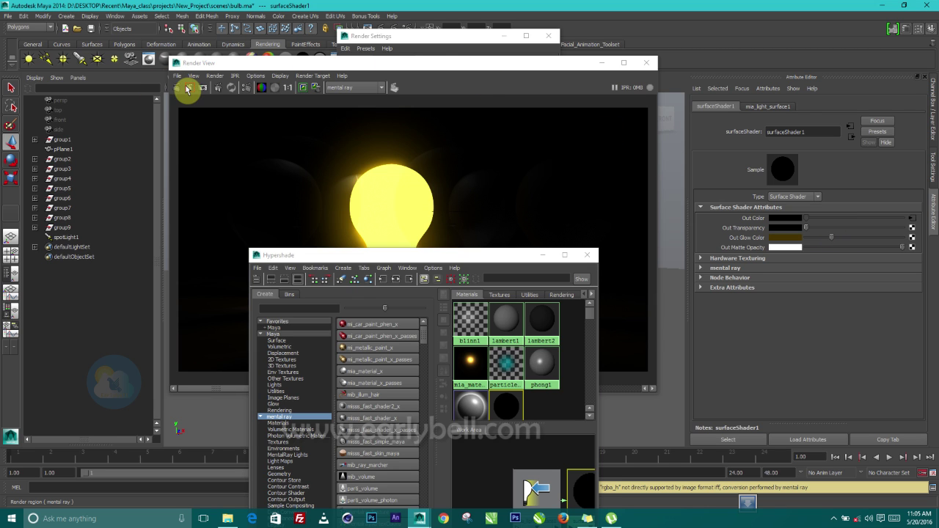
# Redo the mental ray render and inspect the 4:21 result maximized, then restore the window
pyautogui.click(177, 88)
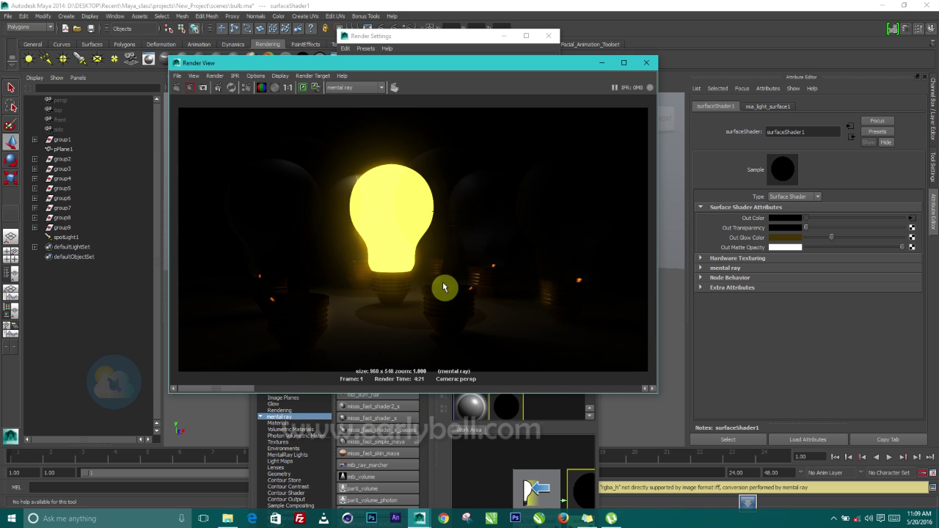
pyautogui.click(624, 63)
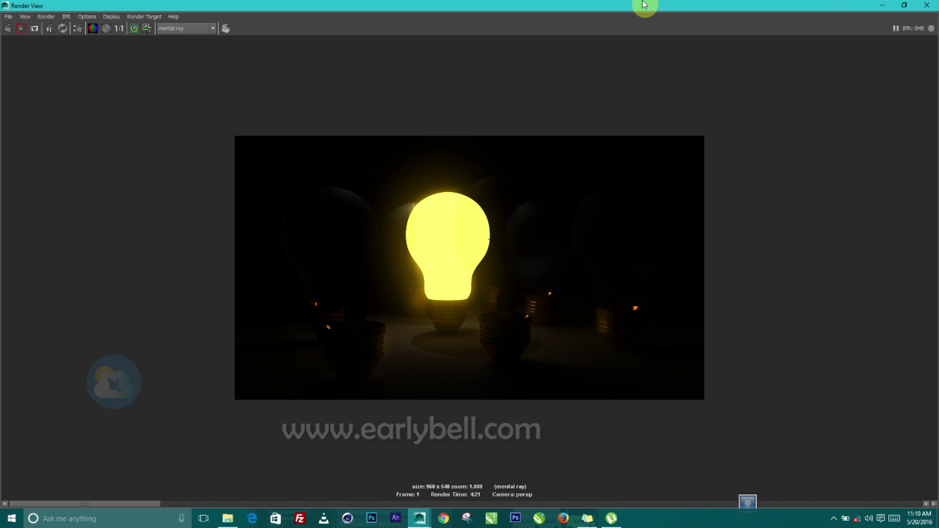
pyautogui.moveTo(642, 4); pyautogui.dragTo(604, 151)
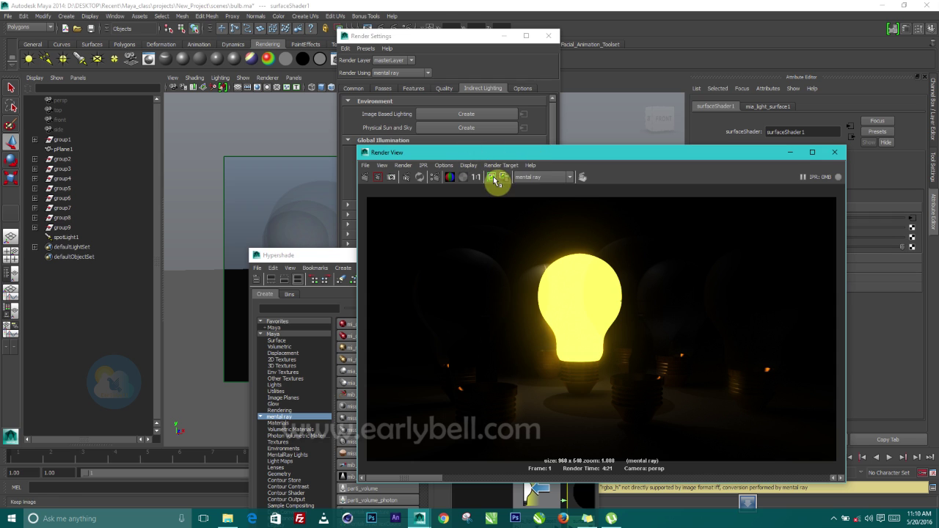
# Minimize Render Settings, Render View and Hypershade, and shade the viewport with all scene lights
pyautogui.click(504, 35)
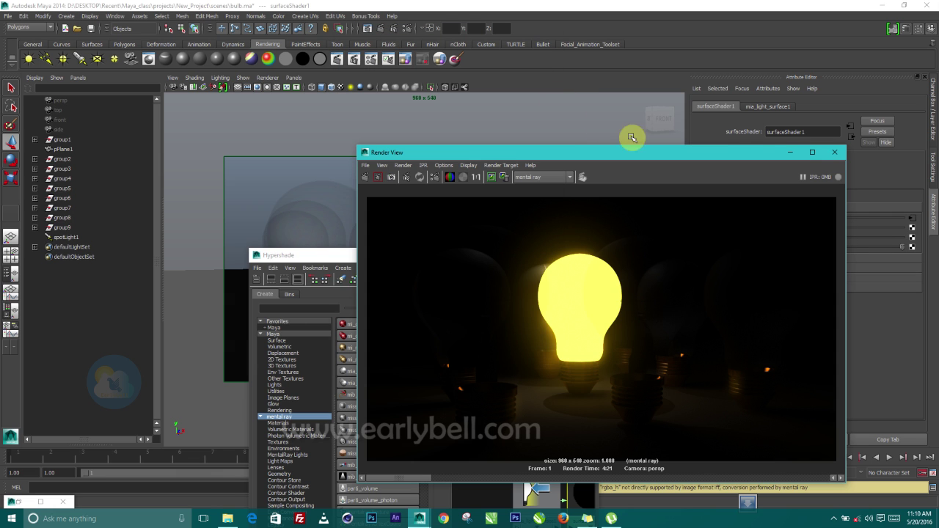
pyautogui.click(790, 152)
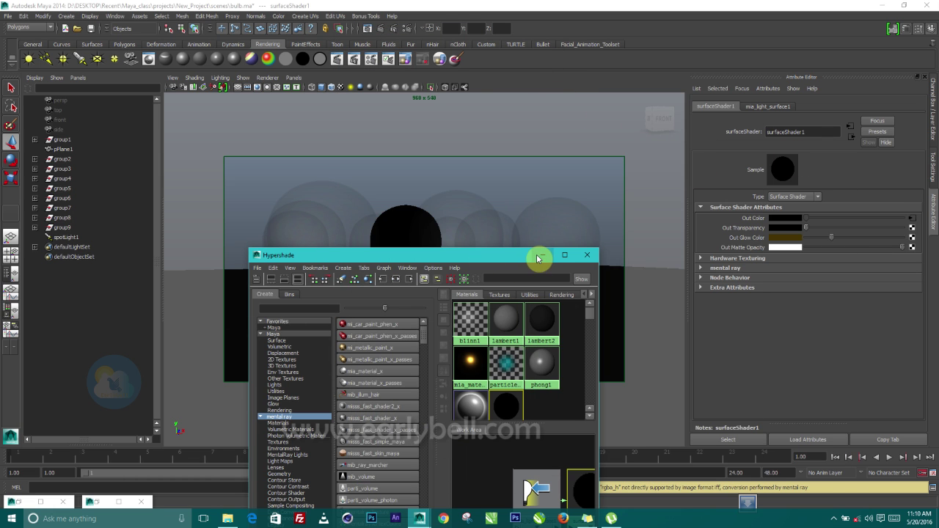
pyautogui.click(539, 256)
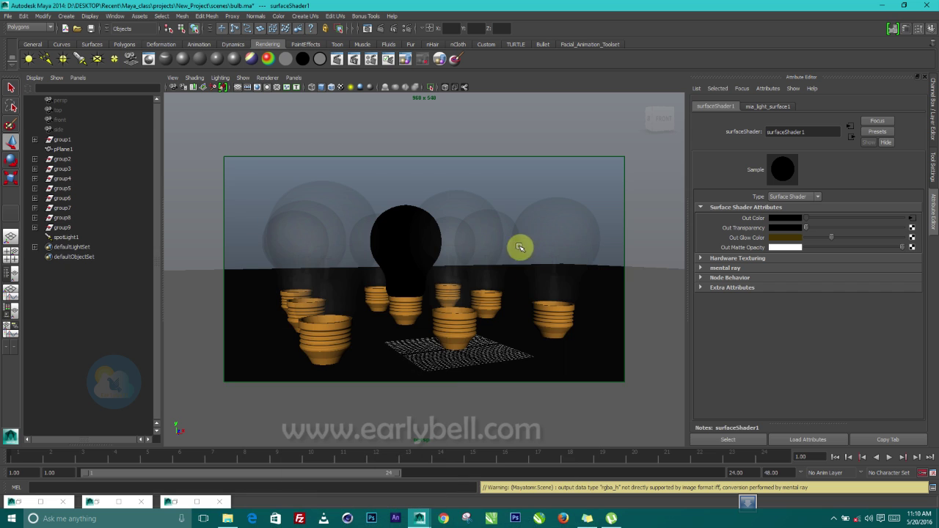
pyautogui.click(220, 78)
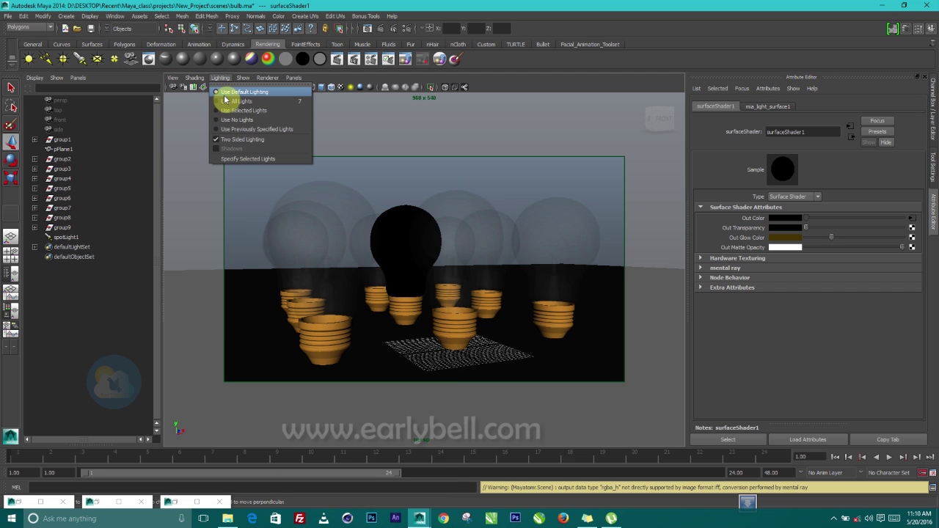
pyautogui.click(233, 100)
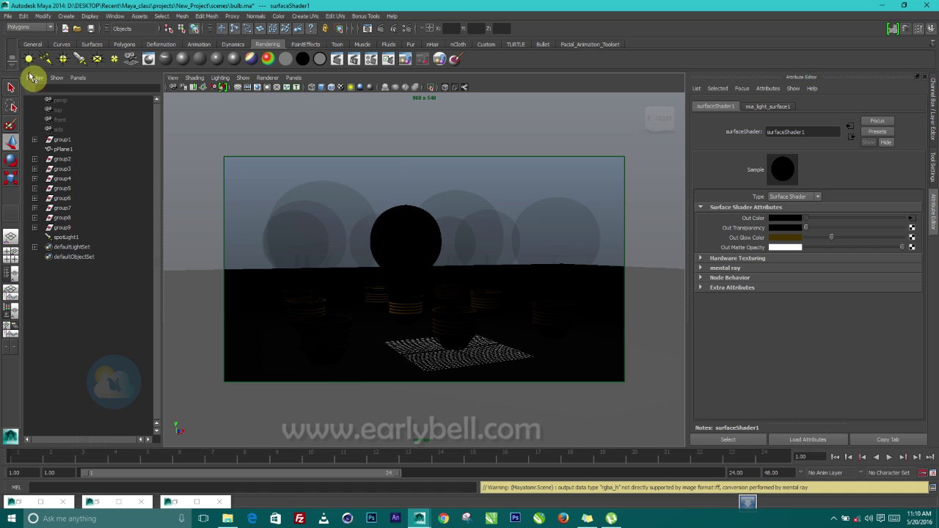
# Create a point light and move it up above the bulbs
pyautogui.click(64, 62)
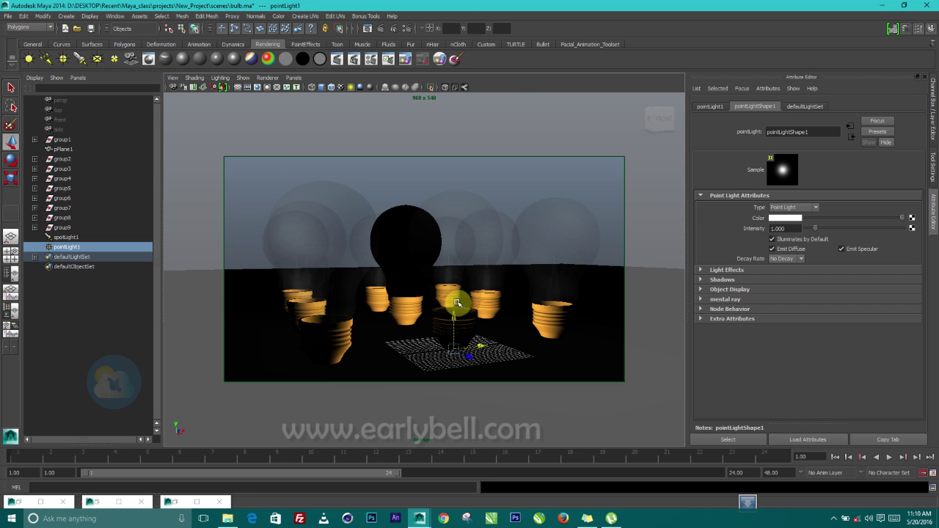
pyautogui.moveTo(448, 310); pyautogui.dragTo(429, 129)
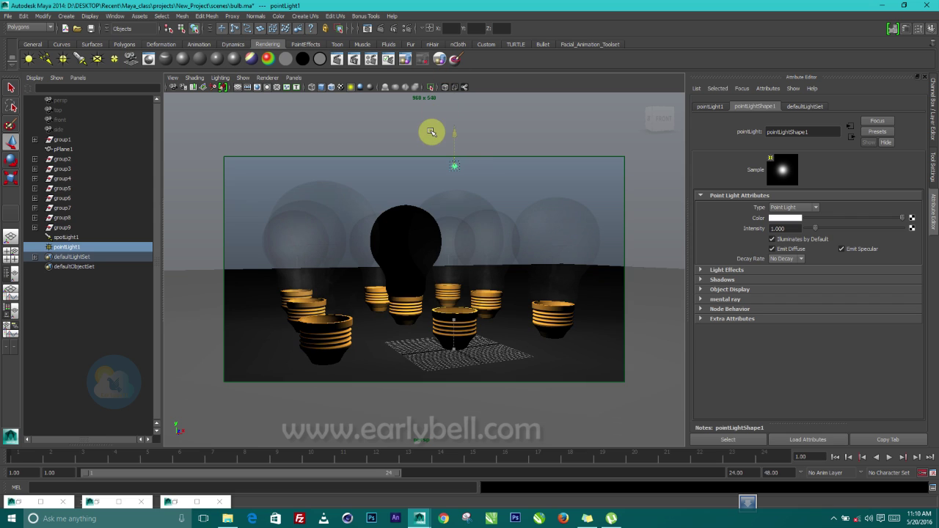
pyautogui.moveTo(472, 159); pyautogui.dragTo(463, 137)
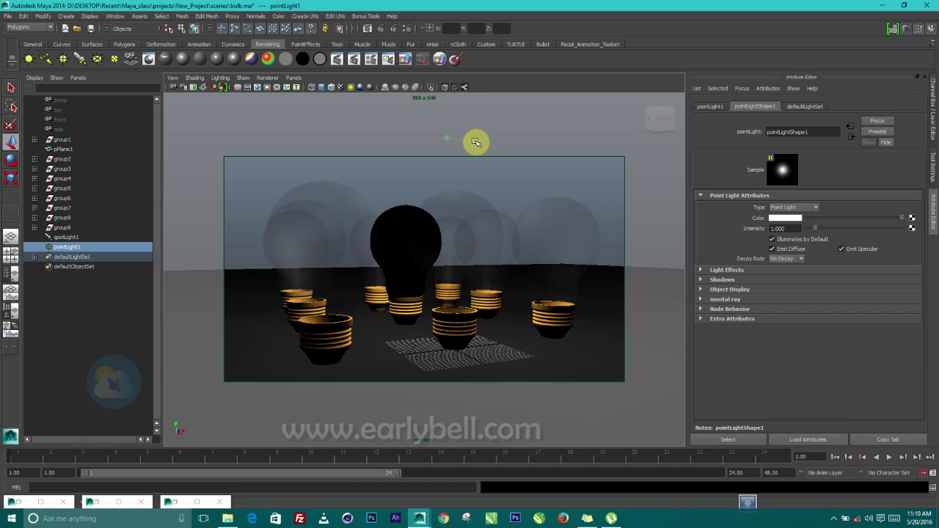
pyautogui.click(292, 78)
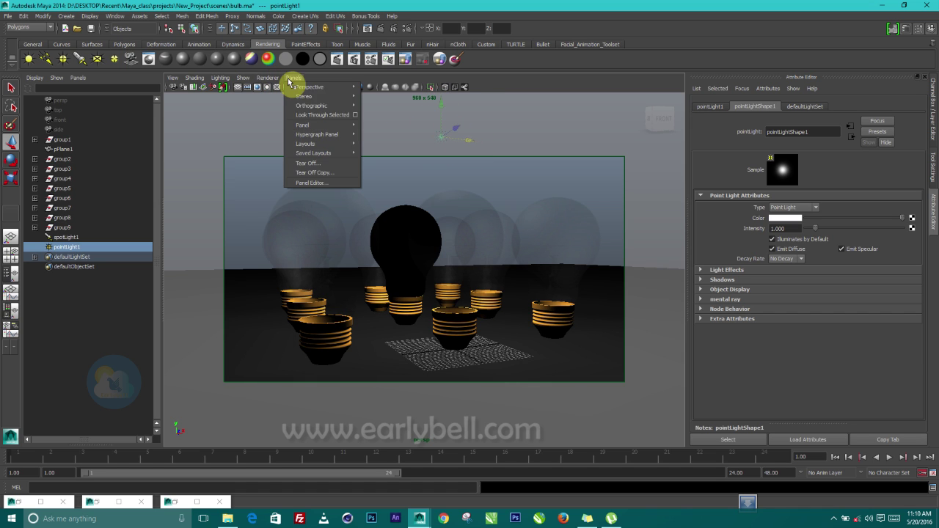
# Look through the selected point light in the viewport
pyautogui.click(311, 115)
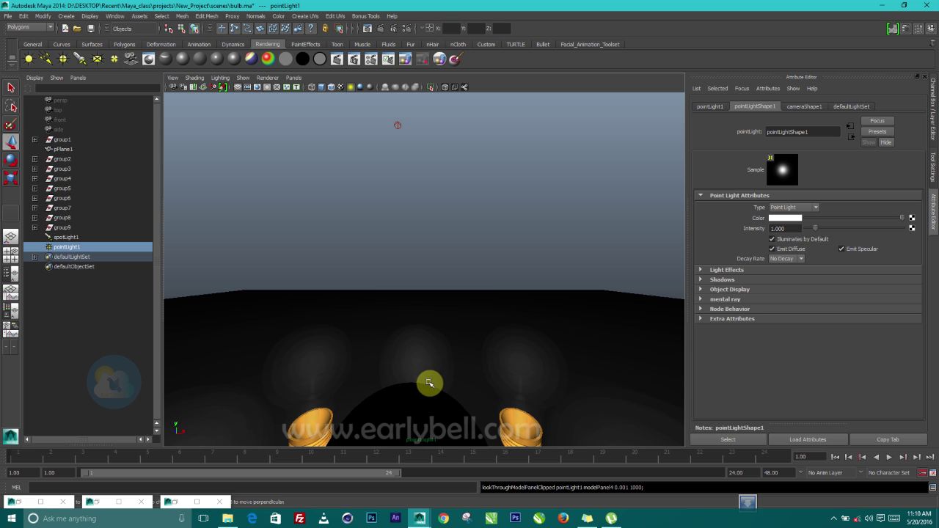
pyautogui.scroll(-6, 428, 383)
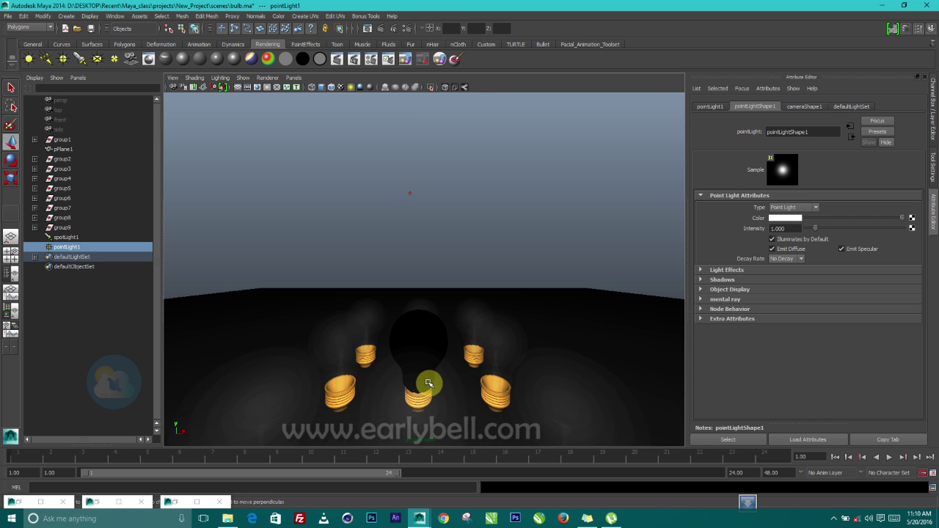
pyautogui.scroll(-2, 429, 383)
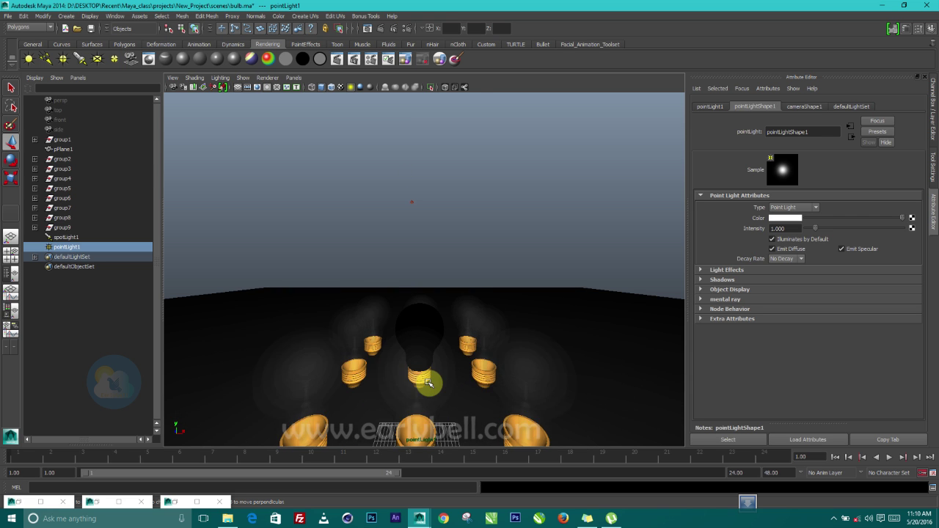
pyautogui.scroll(2, 428, 383)
pyautogui.scroll(-1, 428, 385)
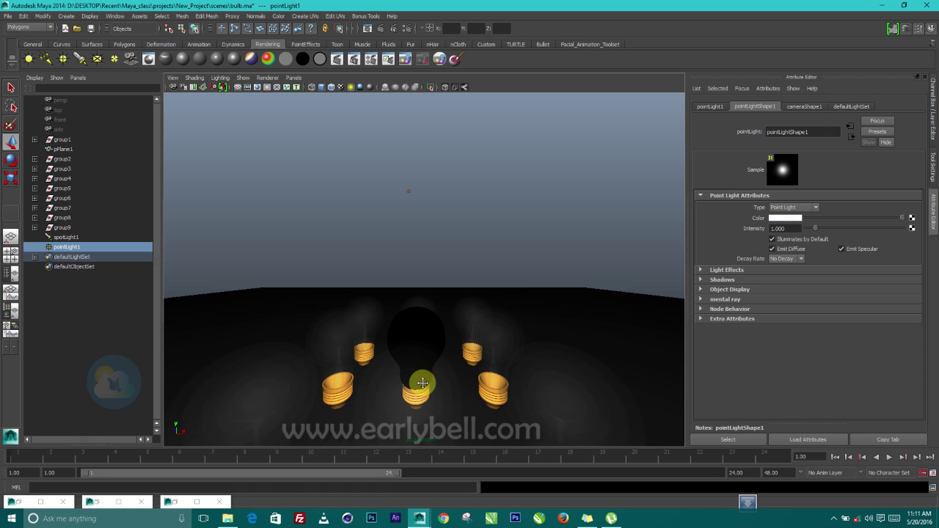
# Give the point light Linear decay and intensity 30, and expand its Shadows section
pyautogui.click(786, 258)
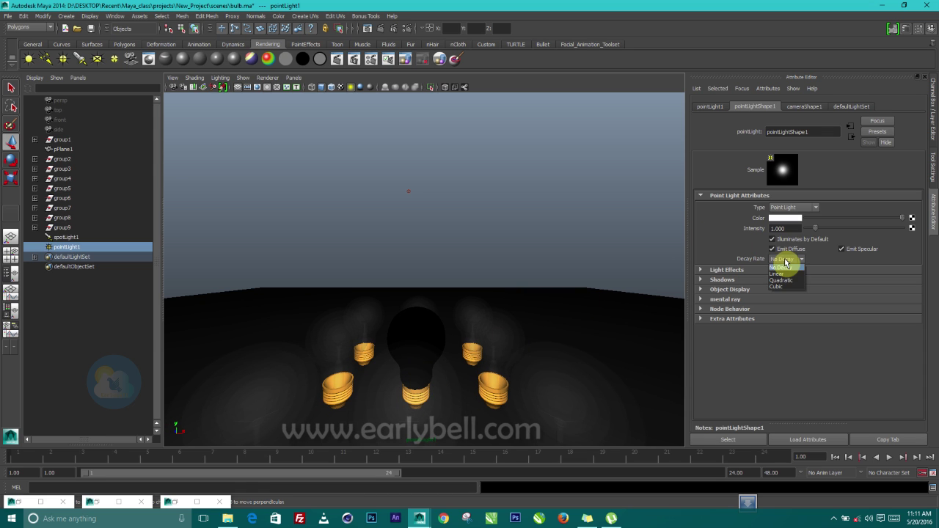
pyautogui.click(790, 277)
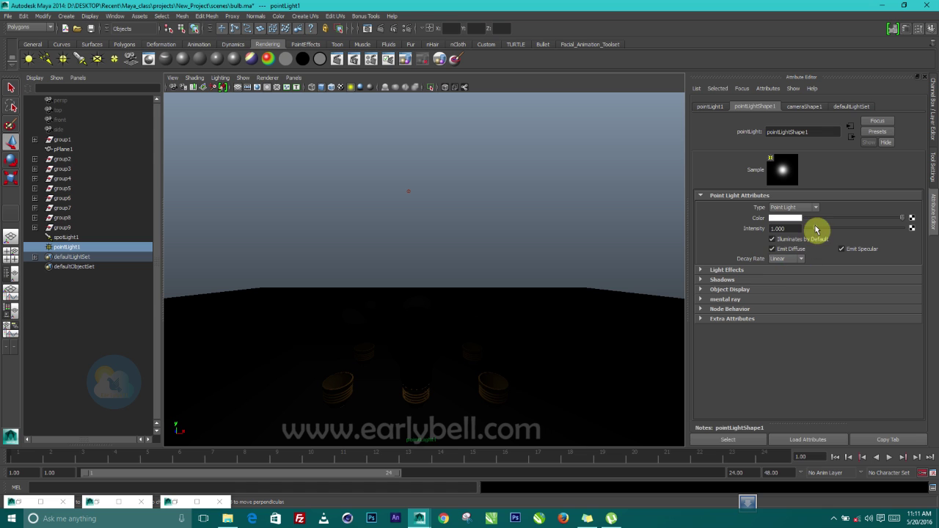
pyautogui.moveTo(816, 229); pyautogui.dragTo(920, 228)
pyautogui.doubleClick(778, 228)
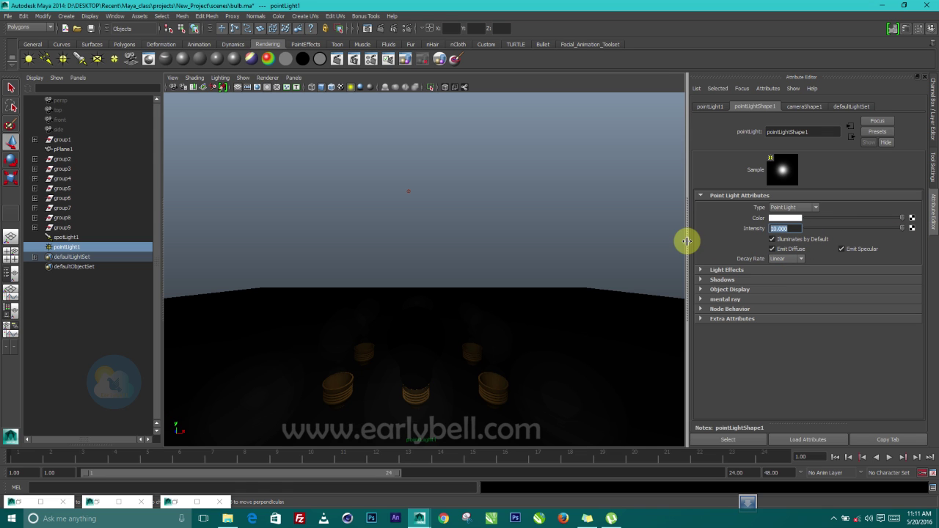
pyautogui.write('30')
pyautogui.press('Return')
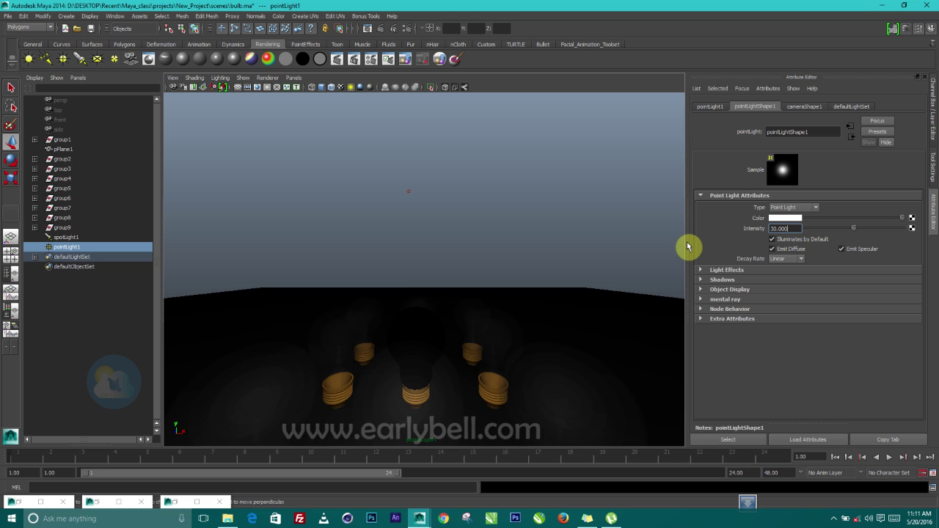
pyautogui.click(722, 280)
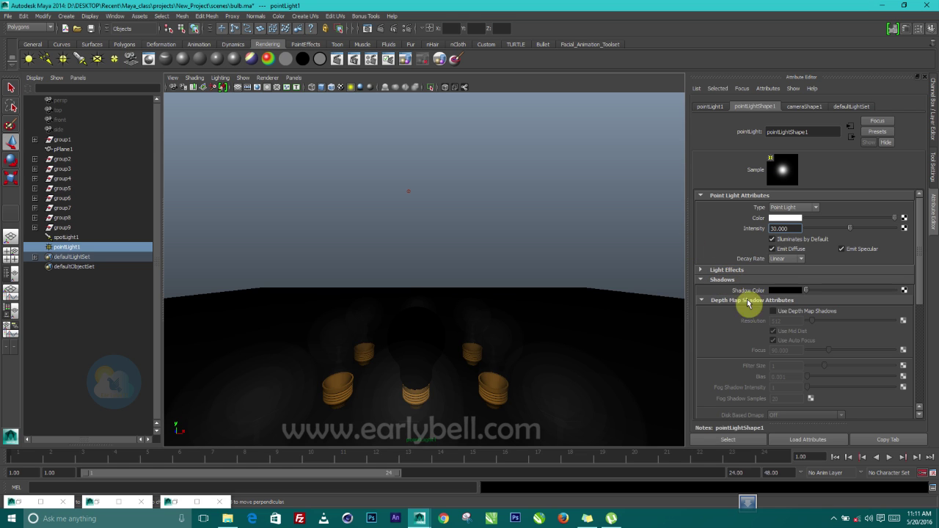
pyautogui.scroll(-3, 809, 345)
pyautogui.scroll(-3, 806, 361)
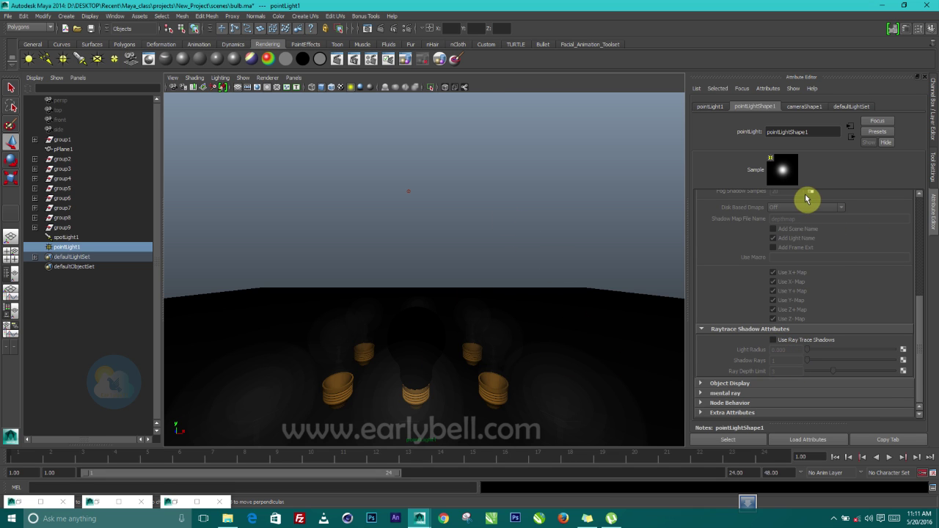
pyautogui.scroll(6, 788, 262)
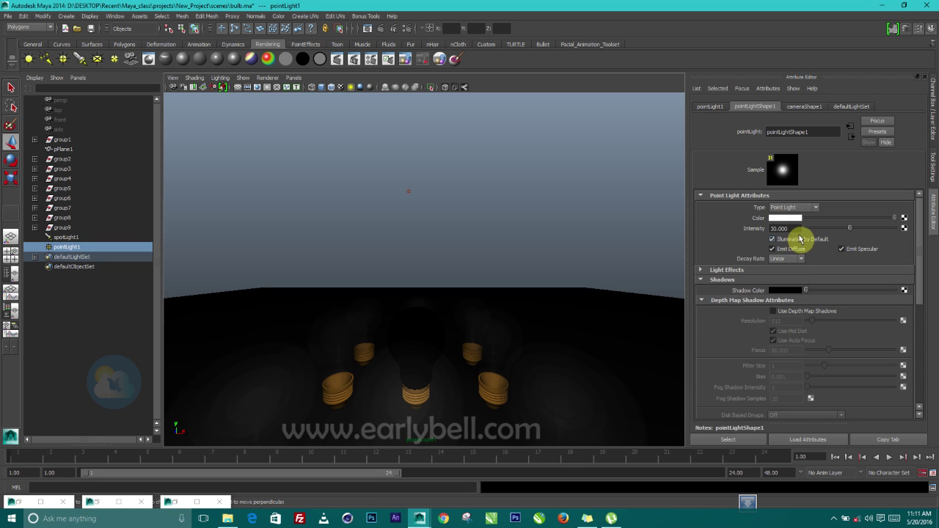
pyautogui.click(293, 77)
# Switch the viewport back to cameraShape1 and set the point light's intensity to 10
pyautogui.moveTo(323, 87)
pyautogui.click(383, 89)
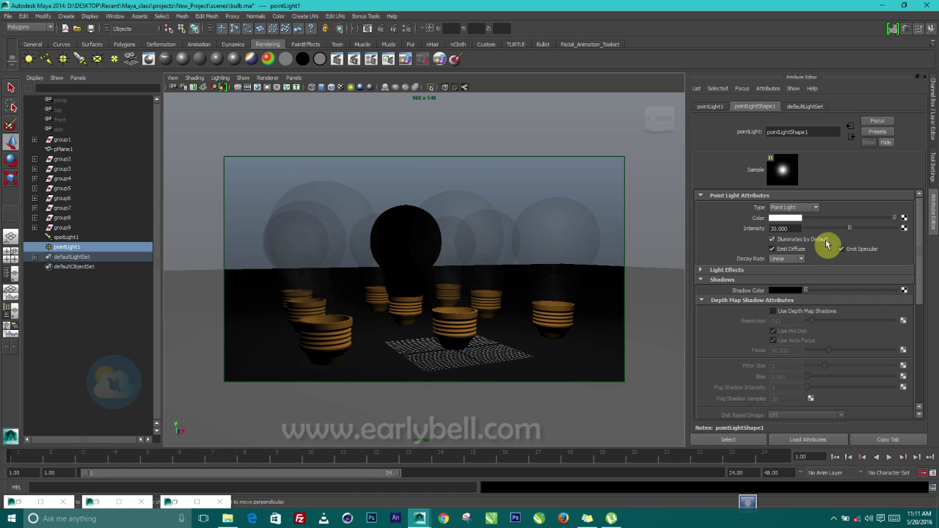
pyautogui.moveTo(849, 231); pyautogui.dragTo(811, 233)
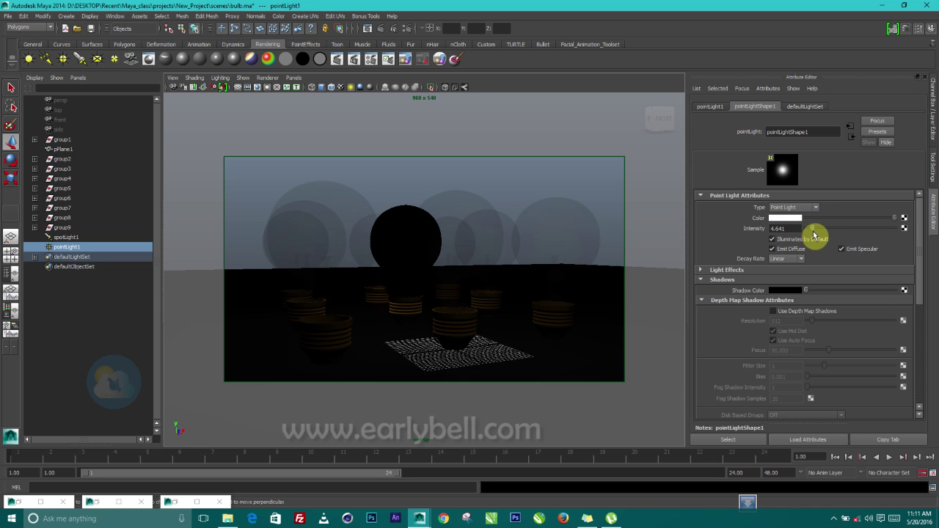
pyautogui.doubleClick(784, 229)
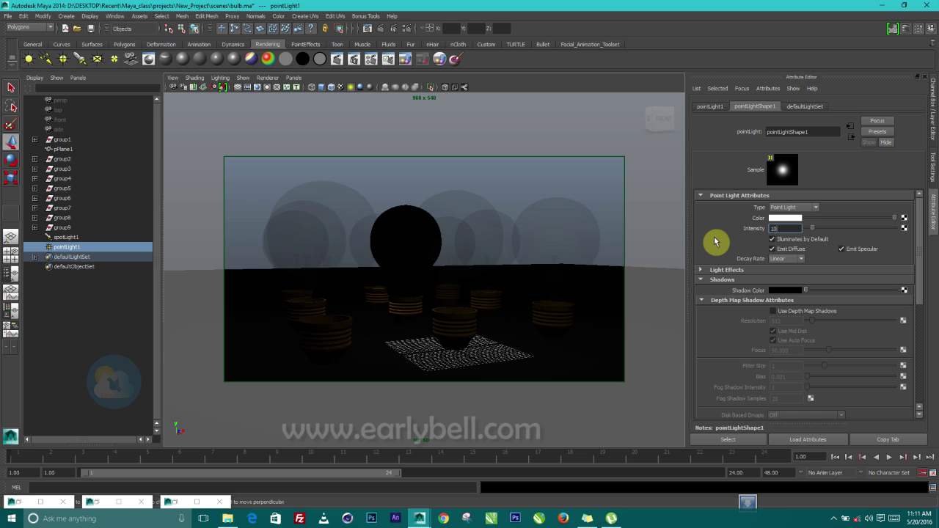
pyautogui.write('10')
pyautogui.press('Return')
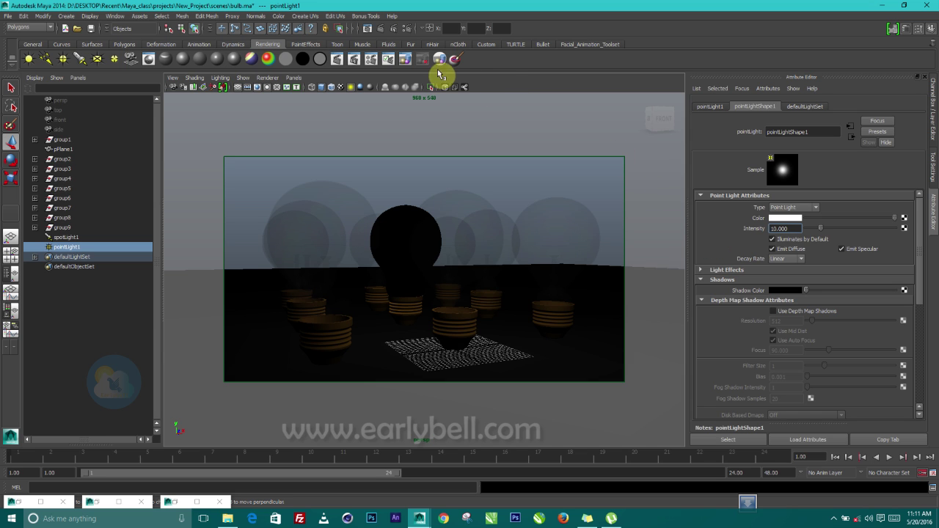
pyautogui.click(369, 29)
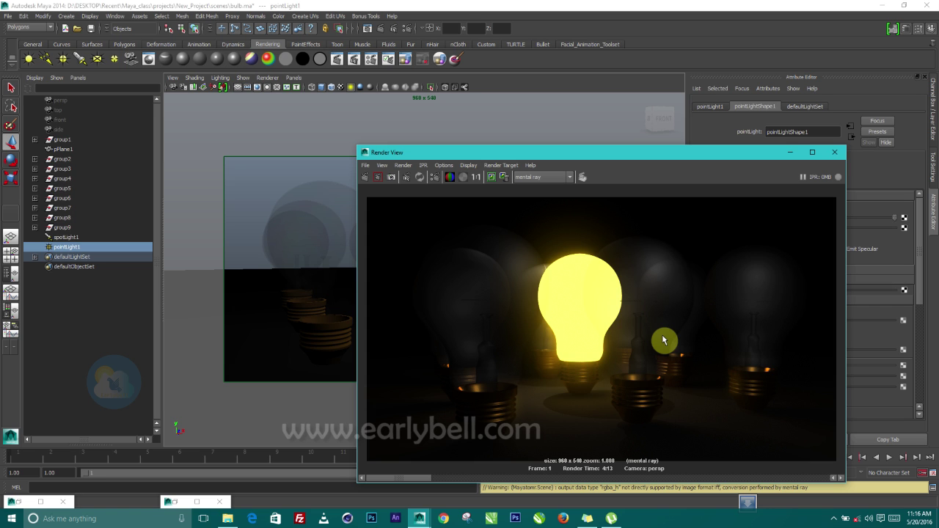
# Maximize the Render View to review the 4:13 render with warmly lit copper bases
pyautogui.click(812, 152)
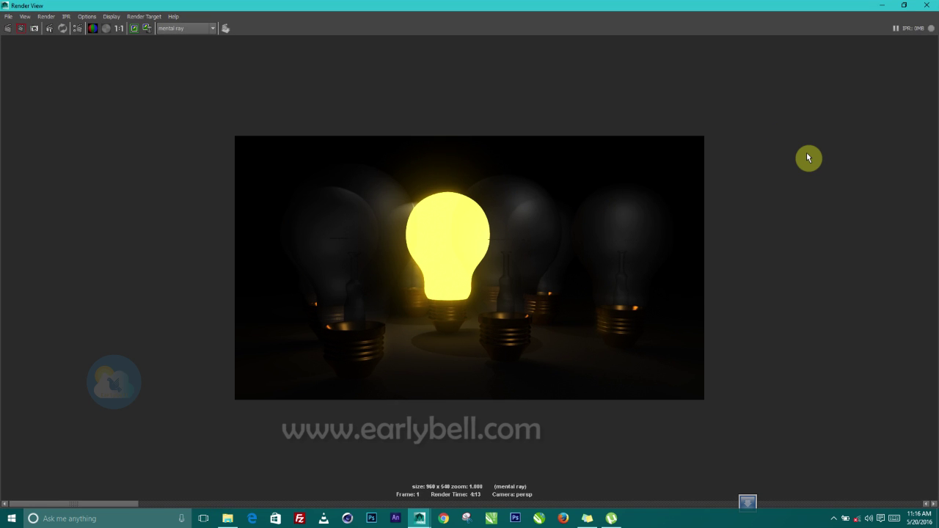